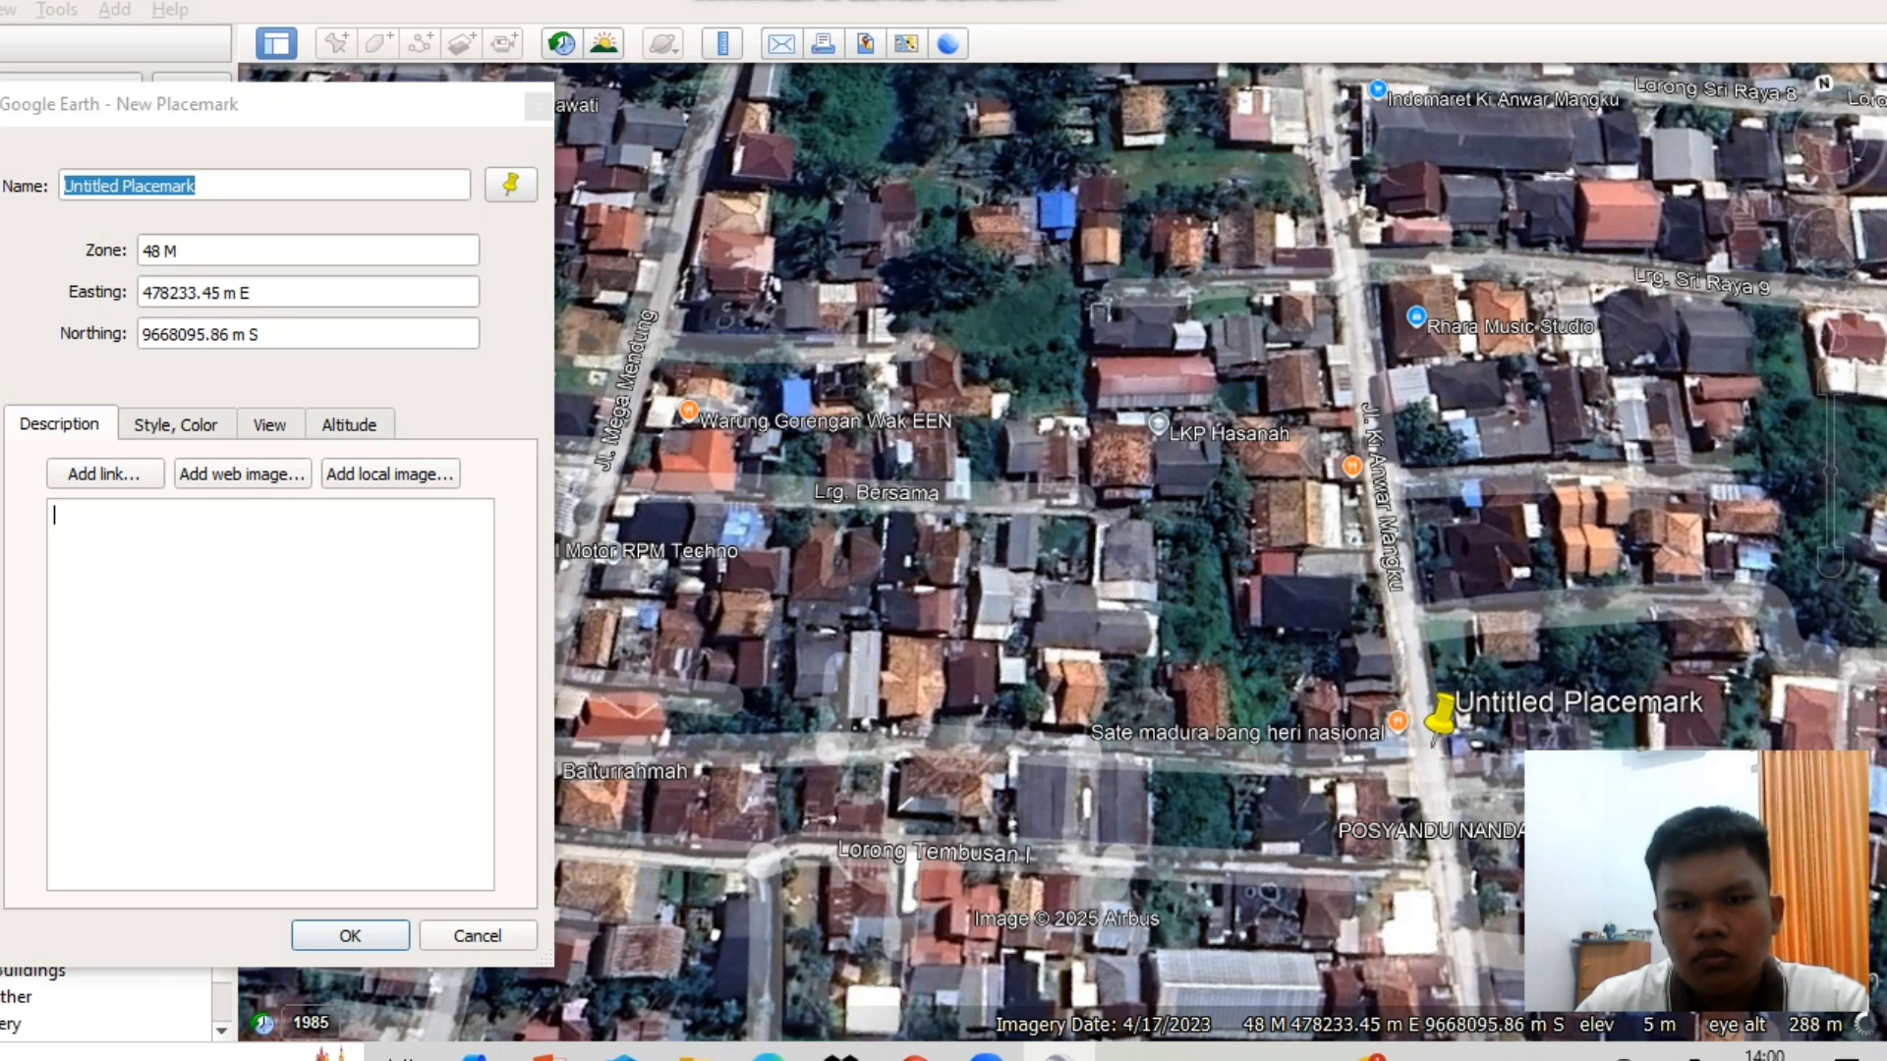
Step: Add a placemark on the Jl. Mega Mendung junction beside Masjid Baiturrahman
click(336, 43)
drag(1076, 524, 632, 719)
drag(630, 758, 1047, 770)
drag(1047, 732, 977, 668)
drag(973, 700, 686, 758)
click(350, 936)
Step: Add a placemark where Jl. Mega Mendung meets Lrg. Bersama, at 478077.08 m E, 9668171.13 m S
click(336, 43)
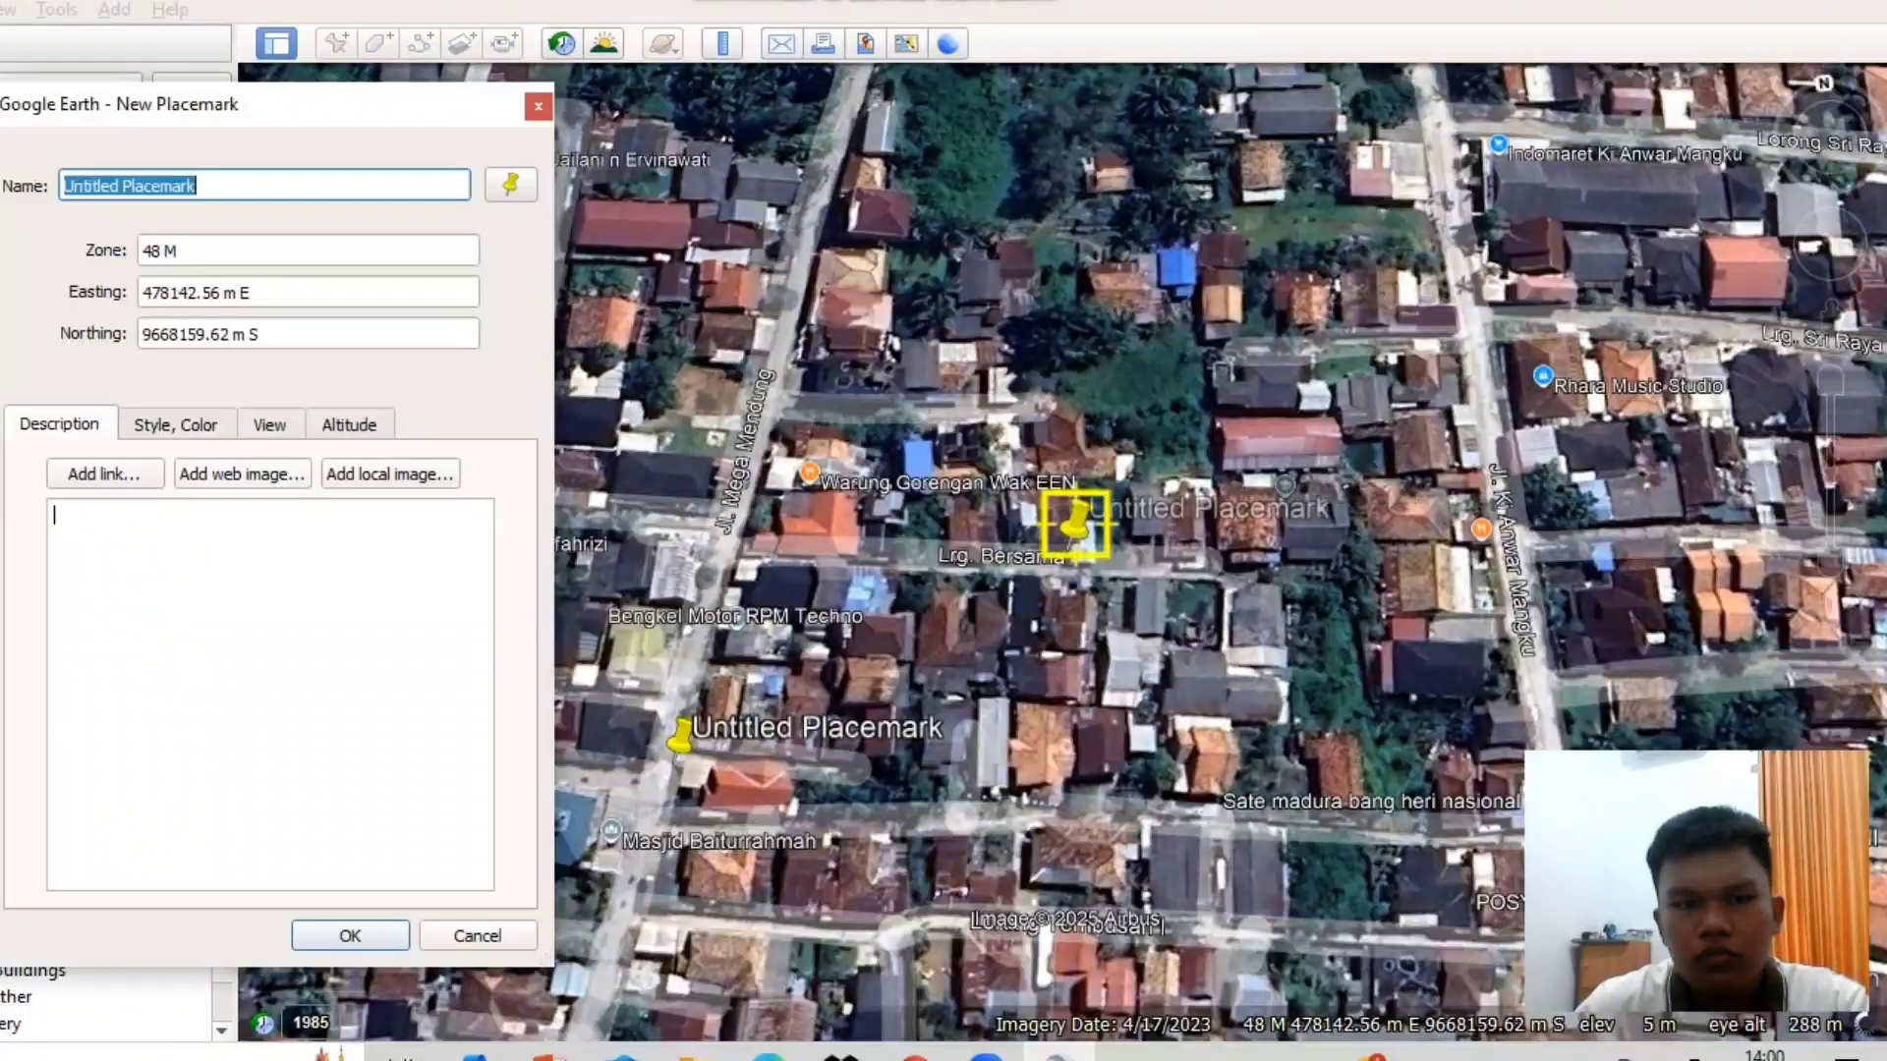
drag(1076, 524, 750, 506)
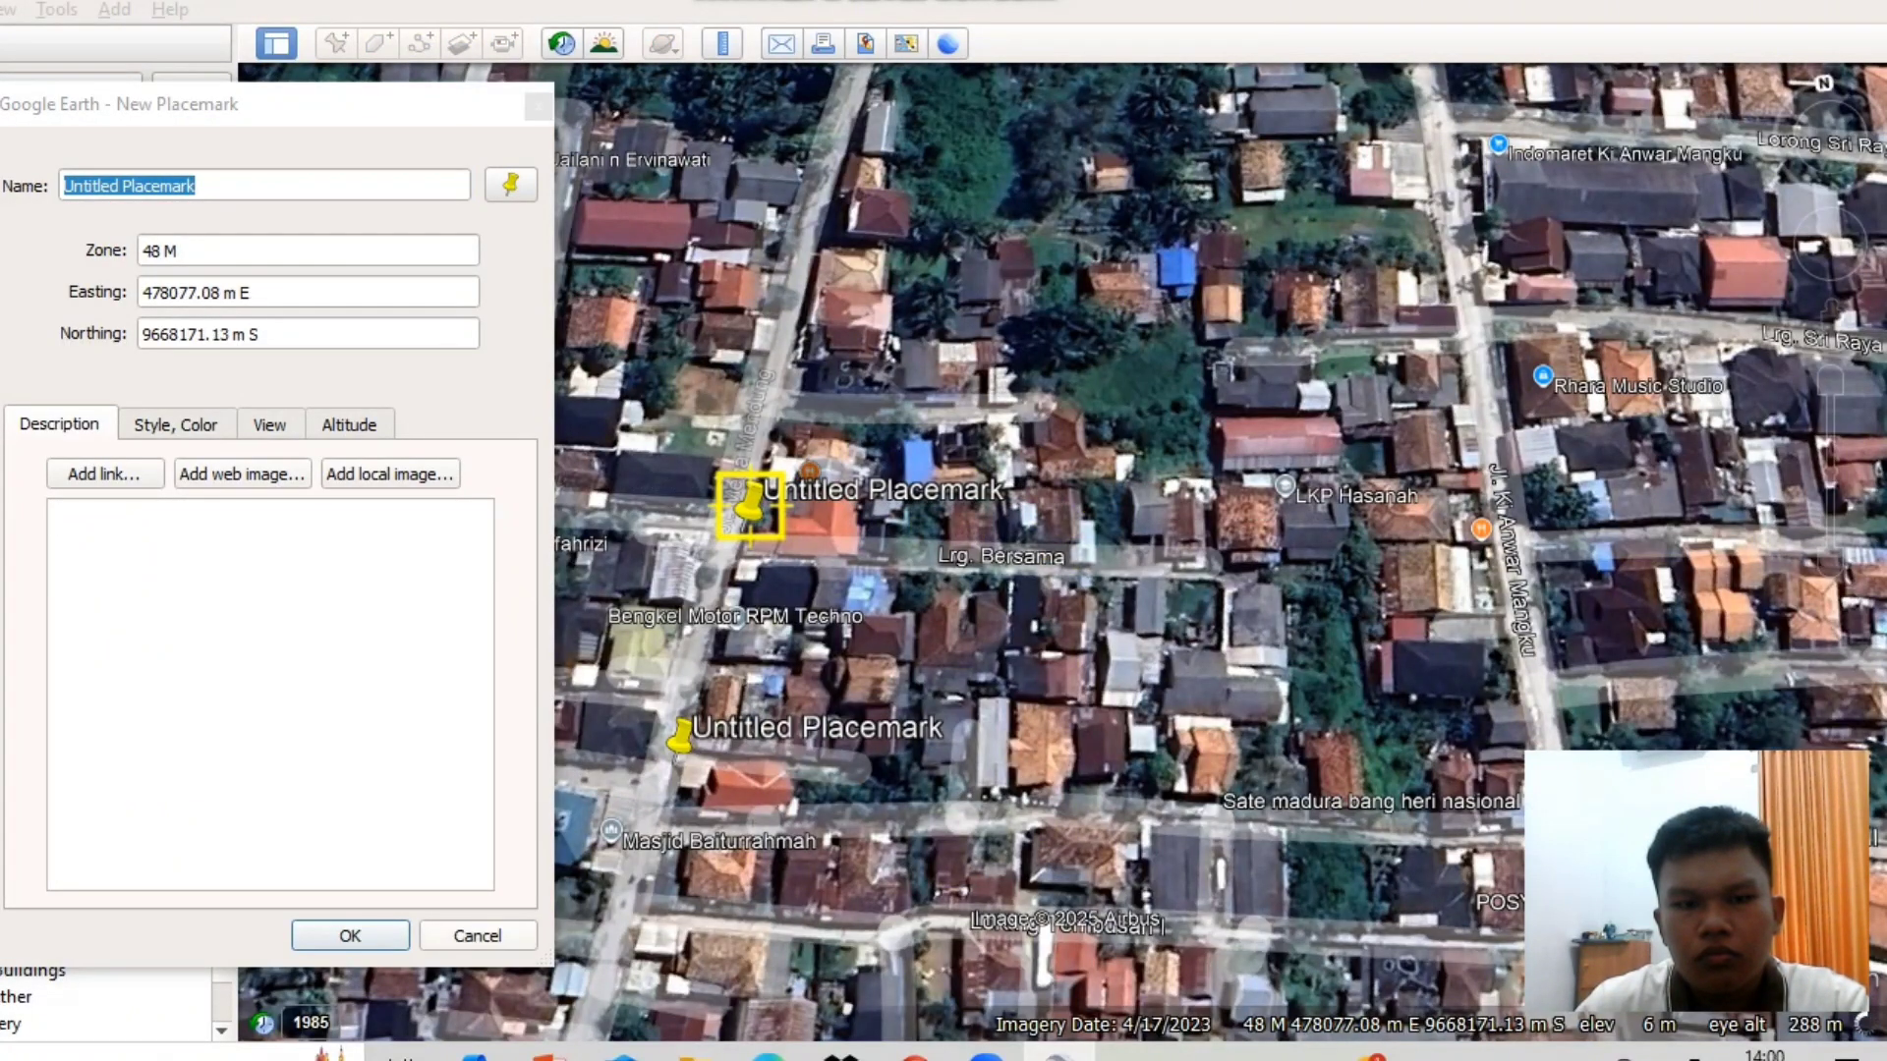
click(349, 936)
Step: Add a placemark on Jl. Ki Anwar Mangku, southwest of Rhara Music Studio
click(336, 43)
drag(1073, 522, 1513, 470)
click(350, 936)
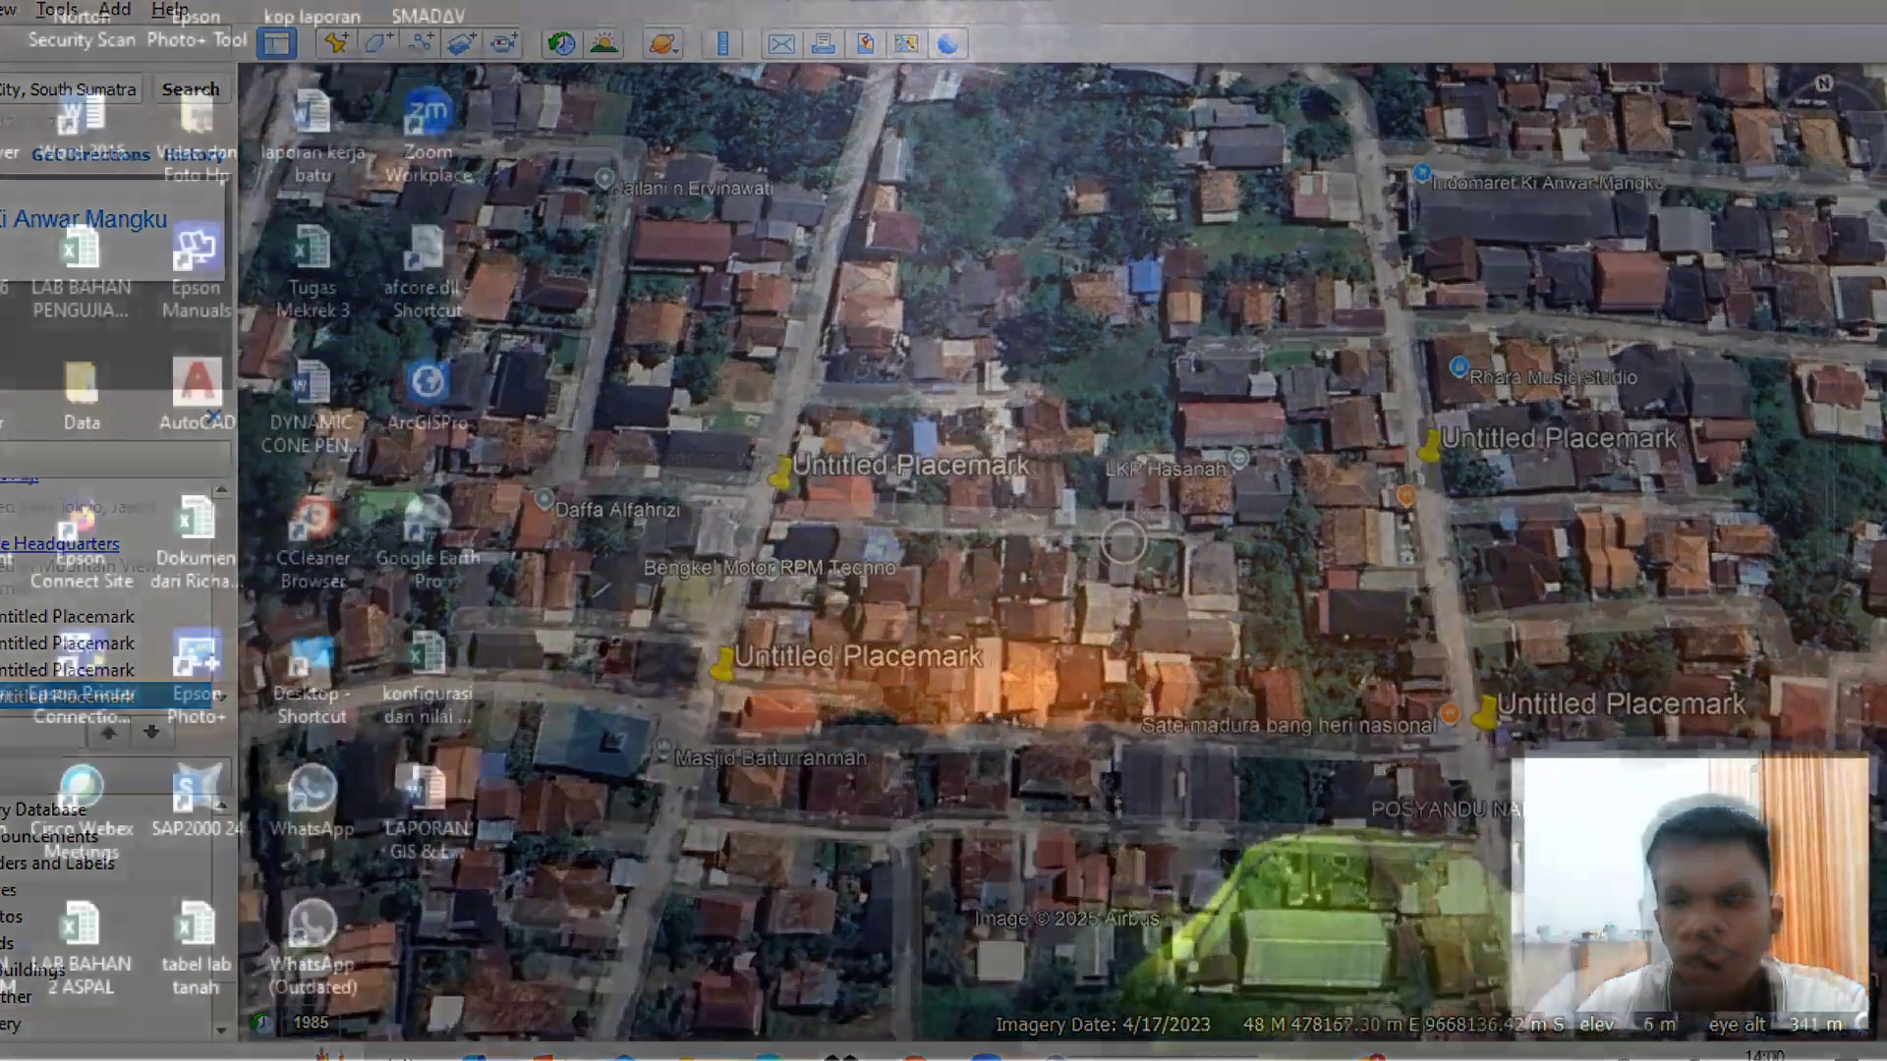
Step: In ArcGIS Pro, create a Map project named with the author's full name followed by _RT29_RW08_SENTOSA_2025
click(939, 958)
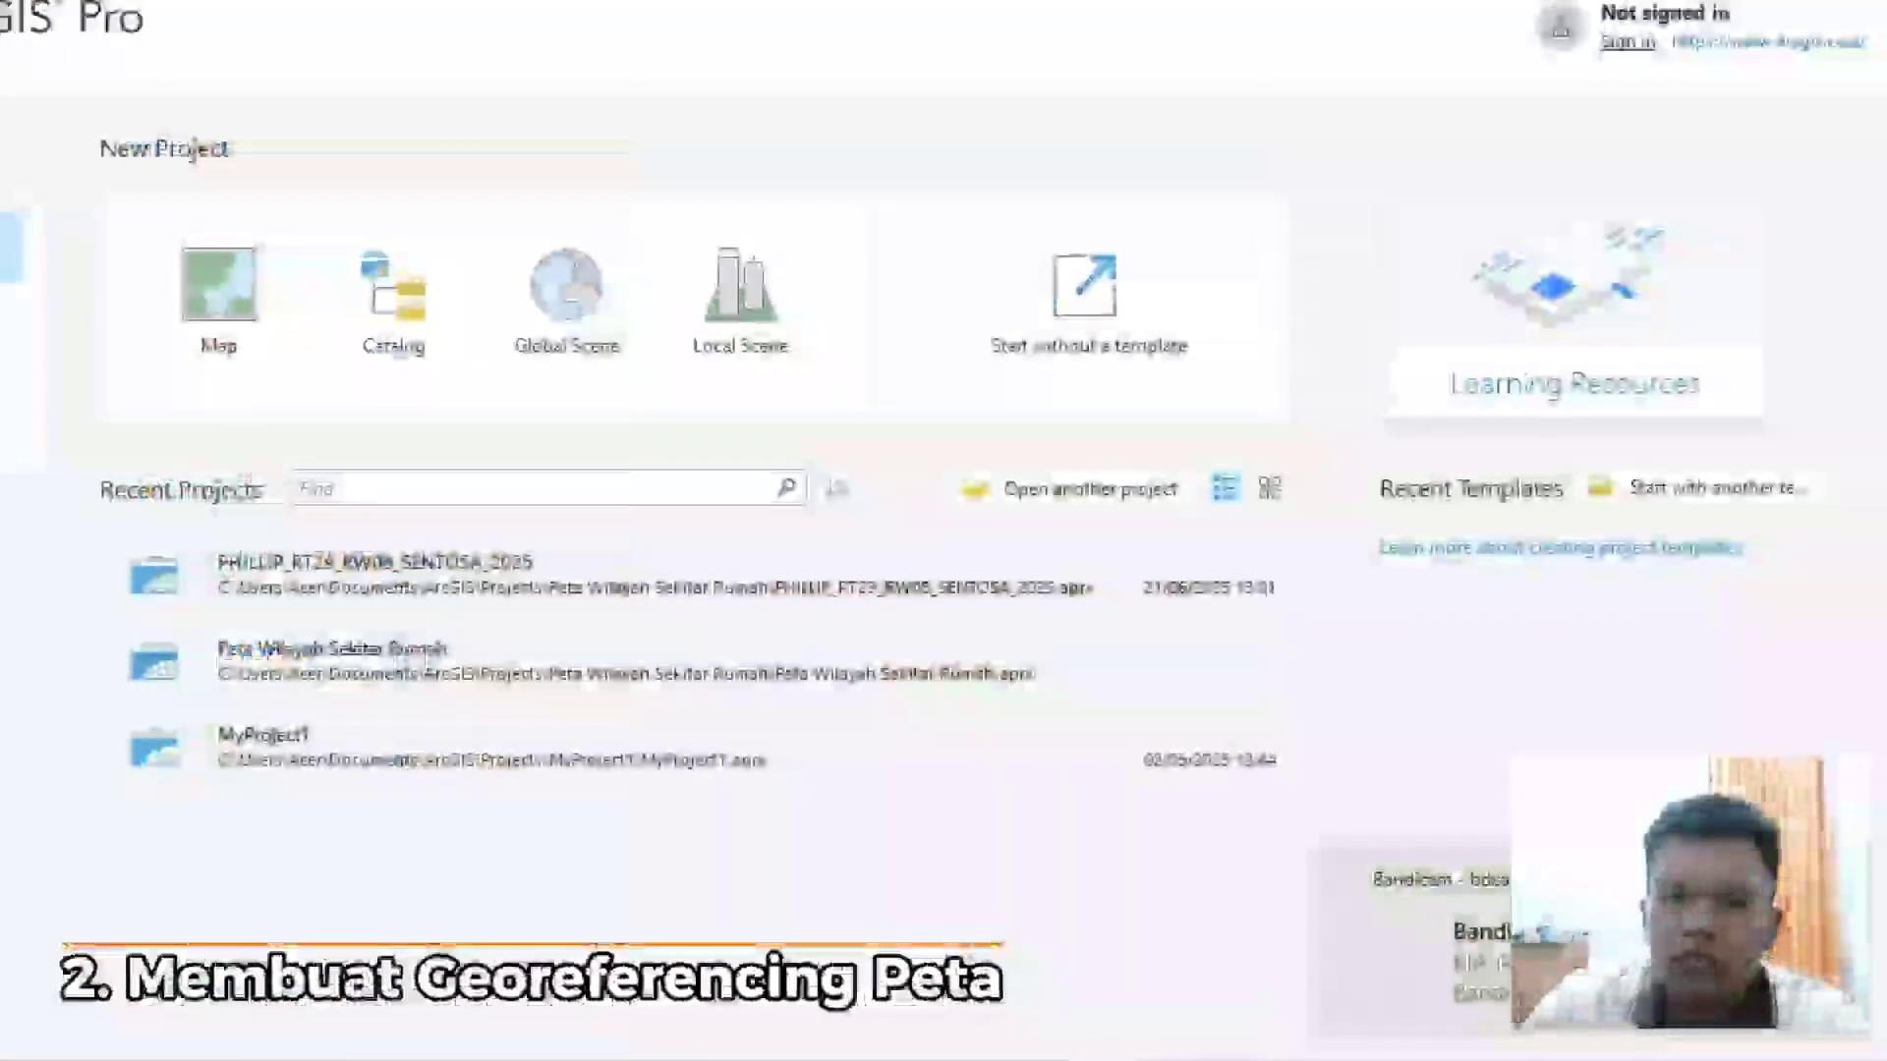
click(219, 285)
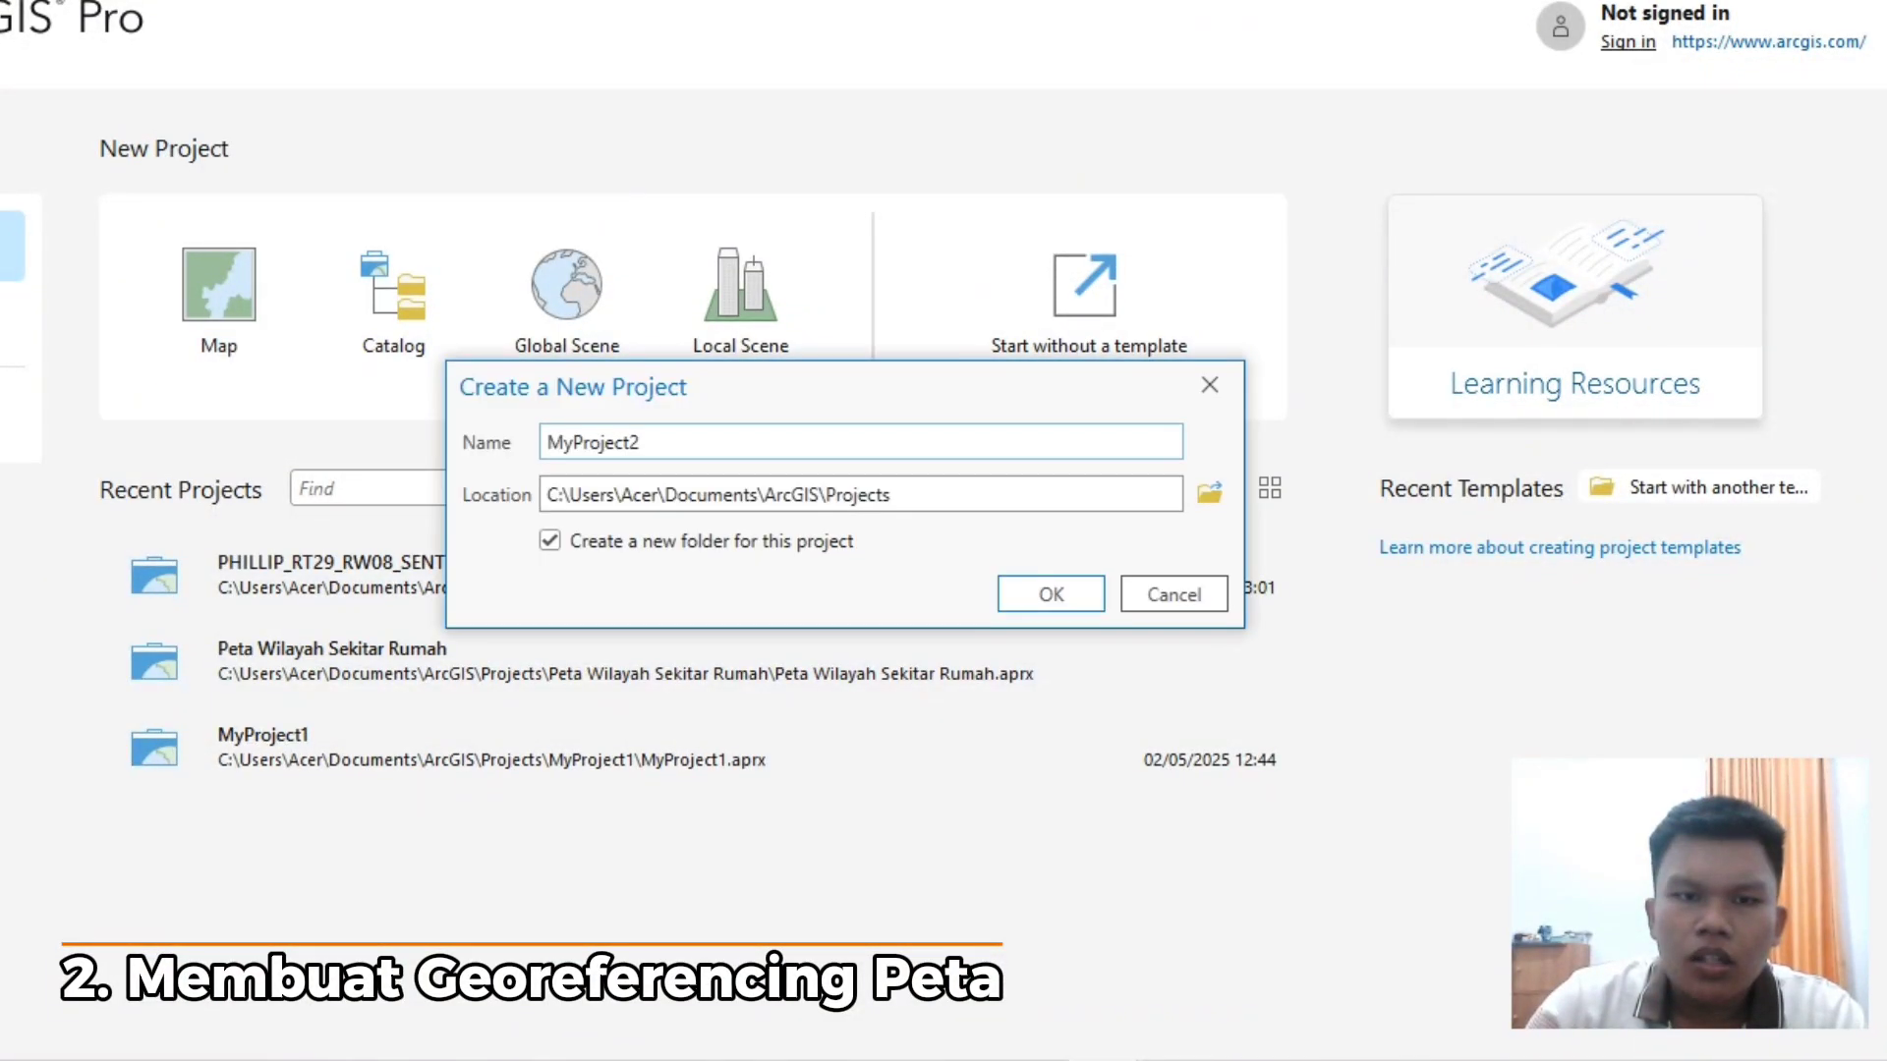
key(BackSpace)
text(RICHARD PHILLIP_RT29_RW08)
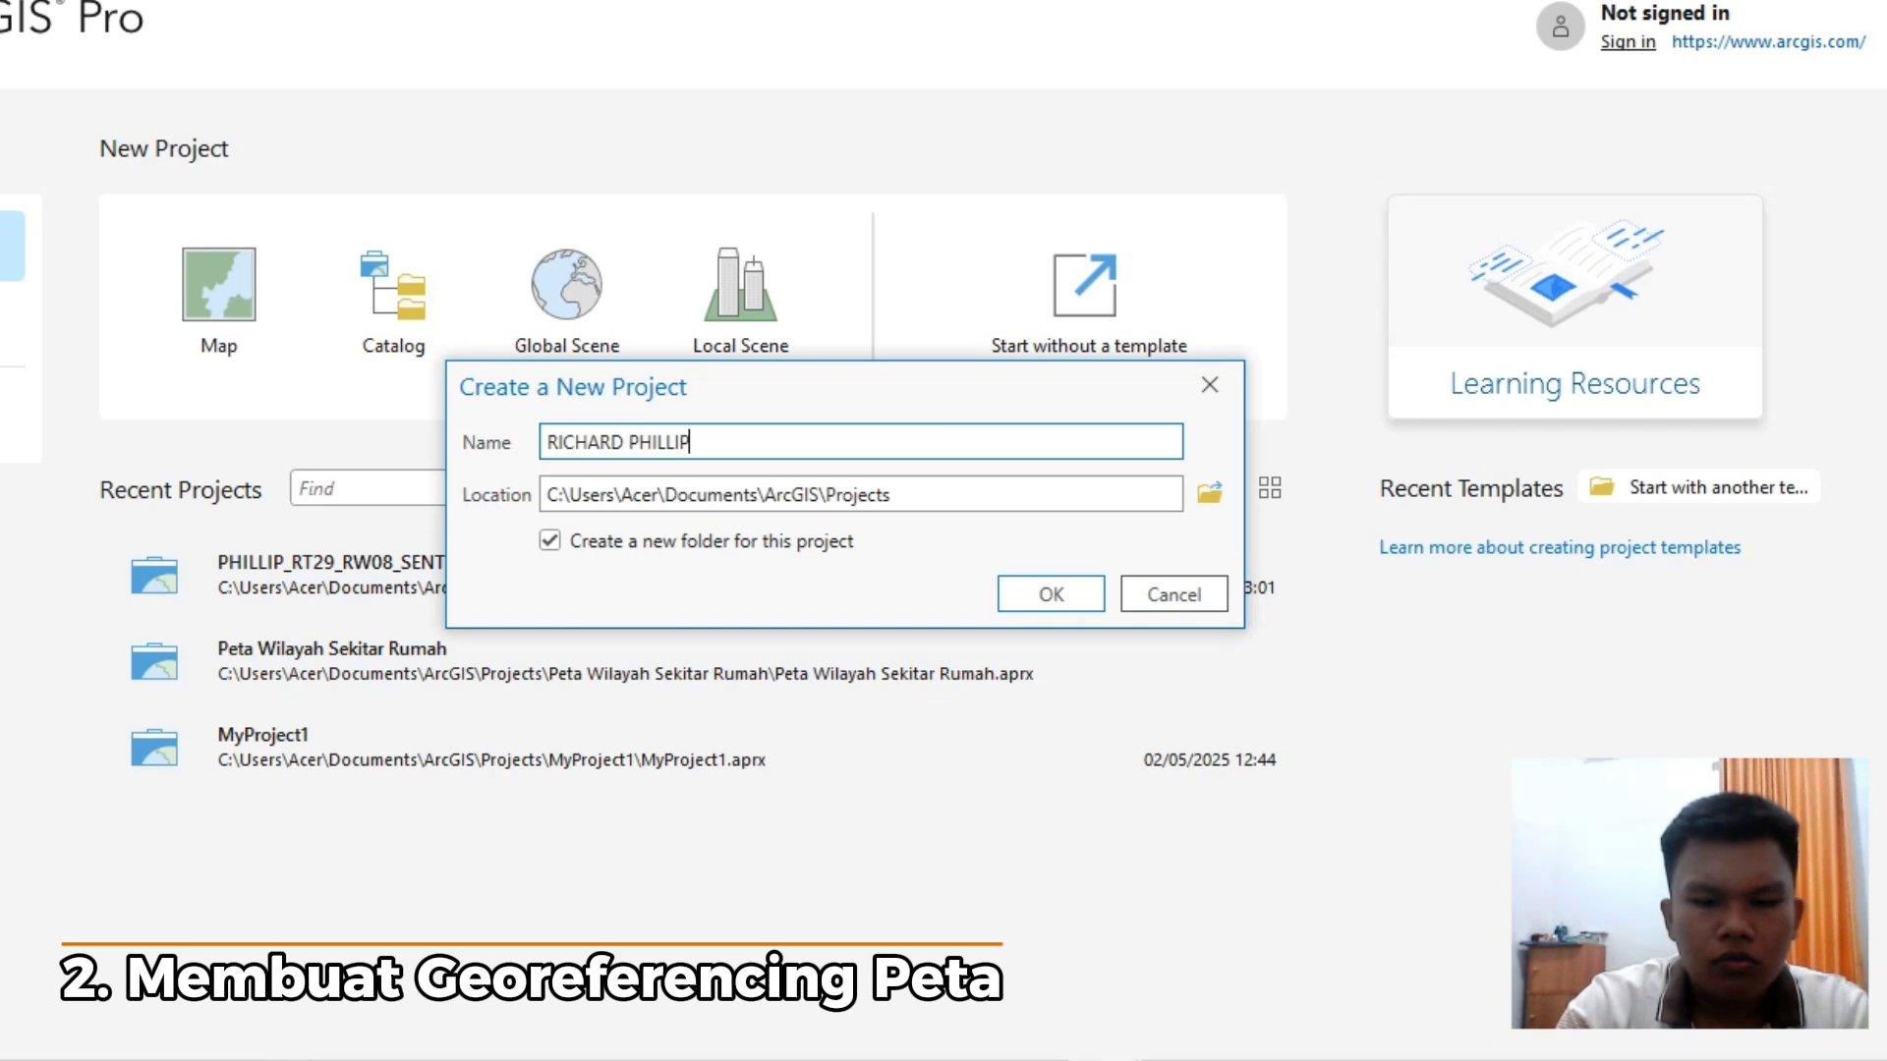
text(_SENTOSA_202)
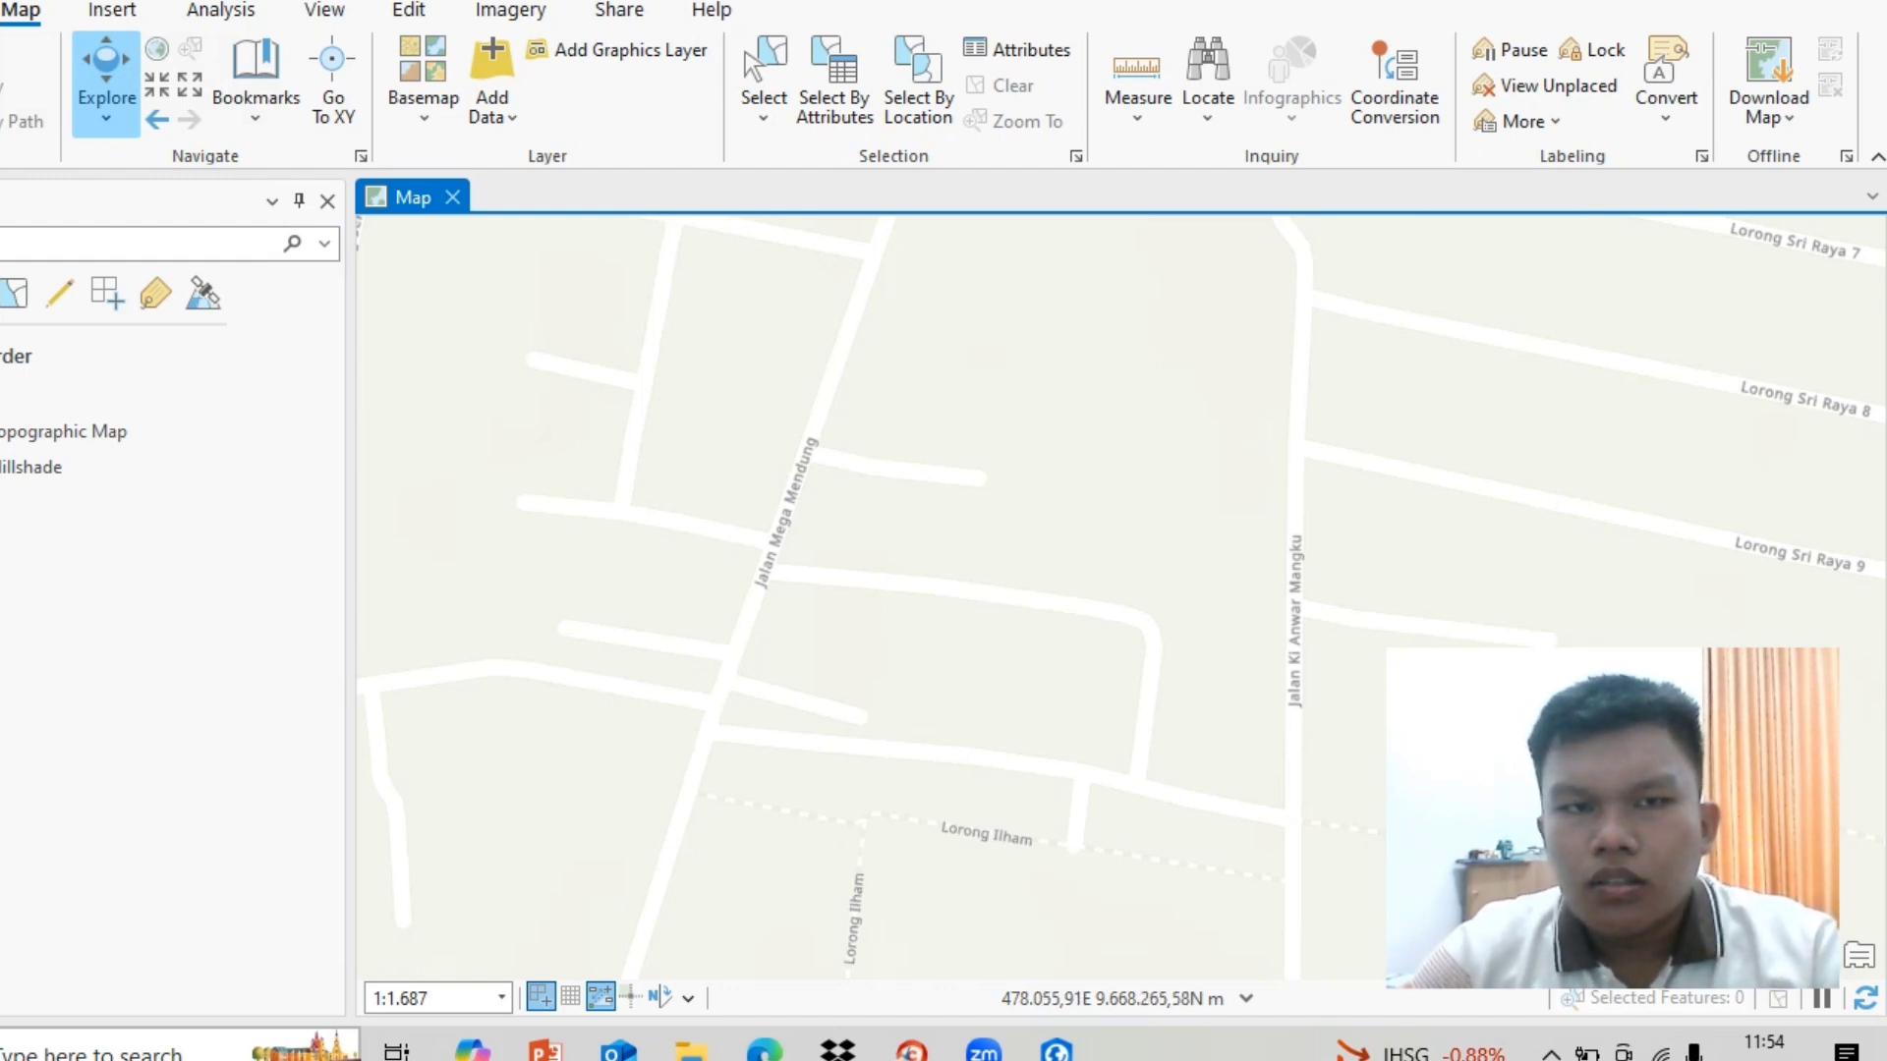
Step: Add the raster foto peta citra google earth.jpg from the FOTO GIS folder to the map
click(492, 110)
click(589, 183)
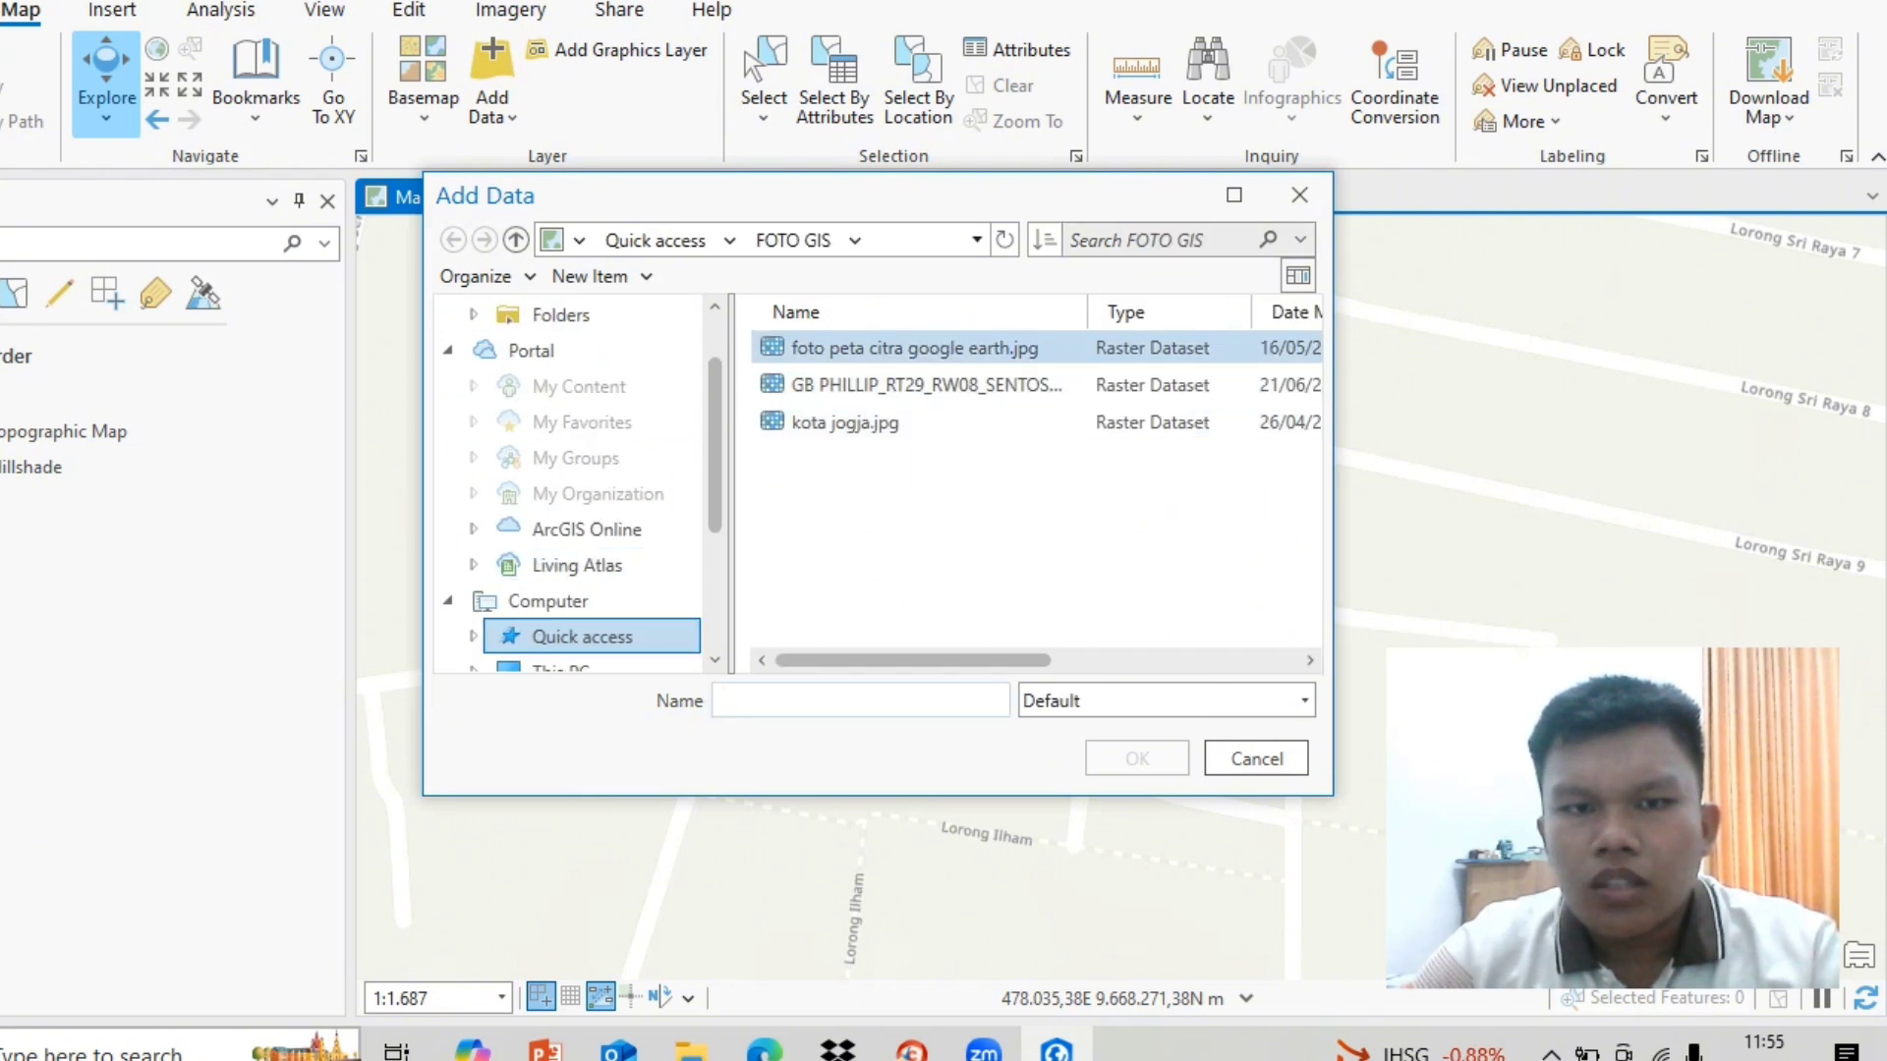
click(914, 348)
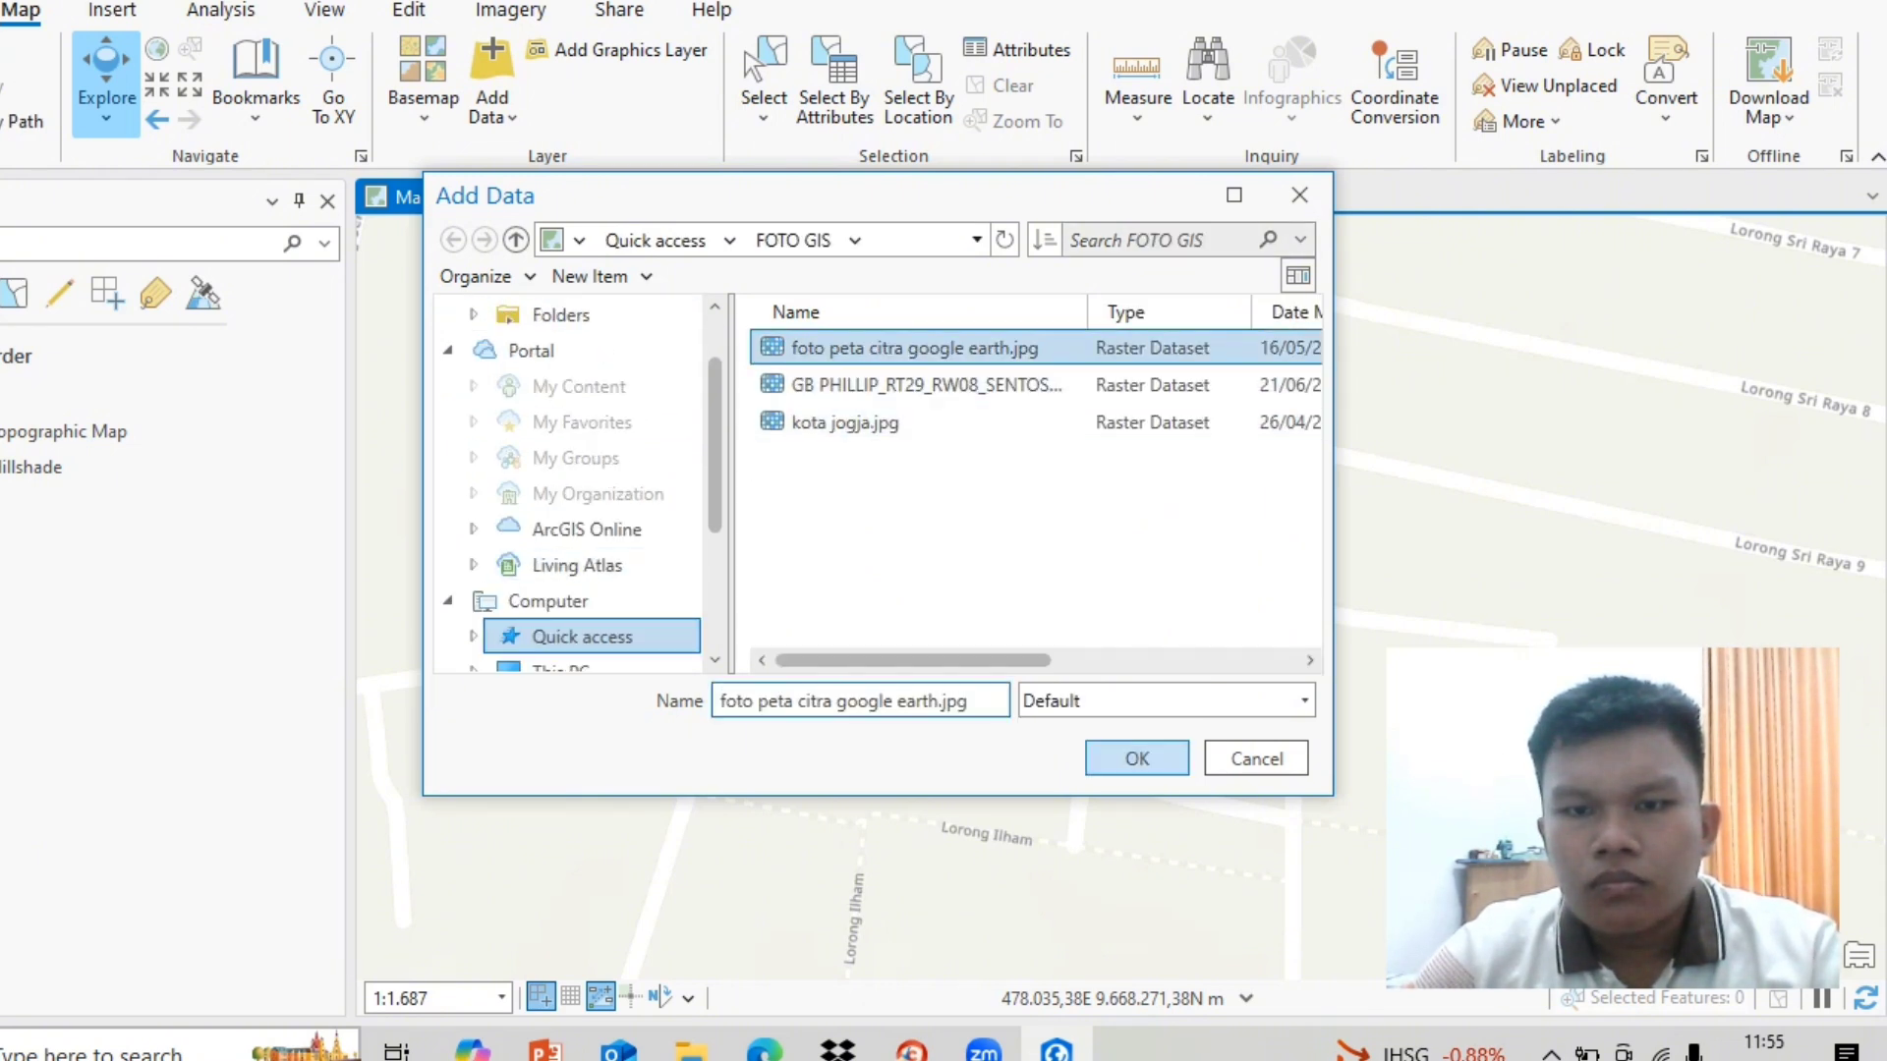
click(1137, 758)
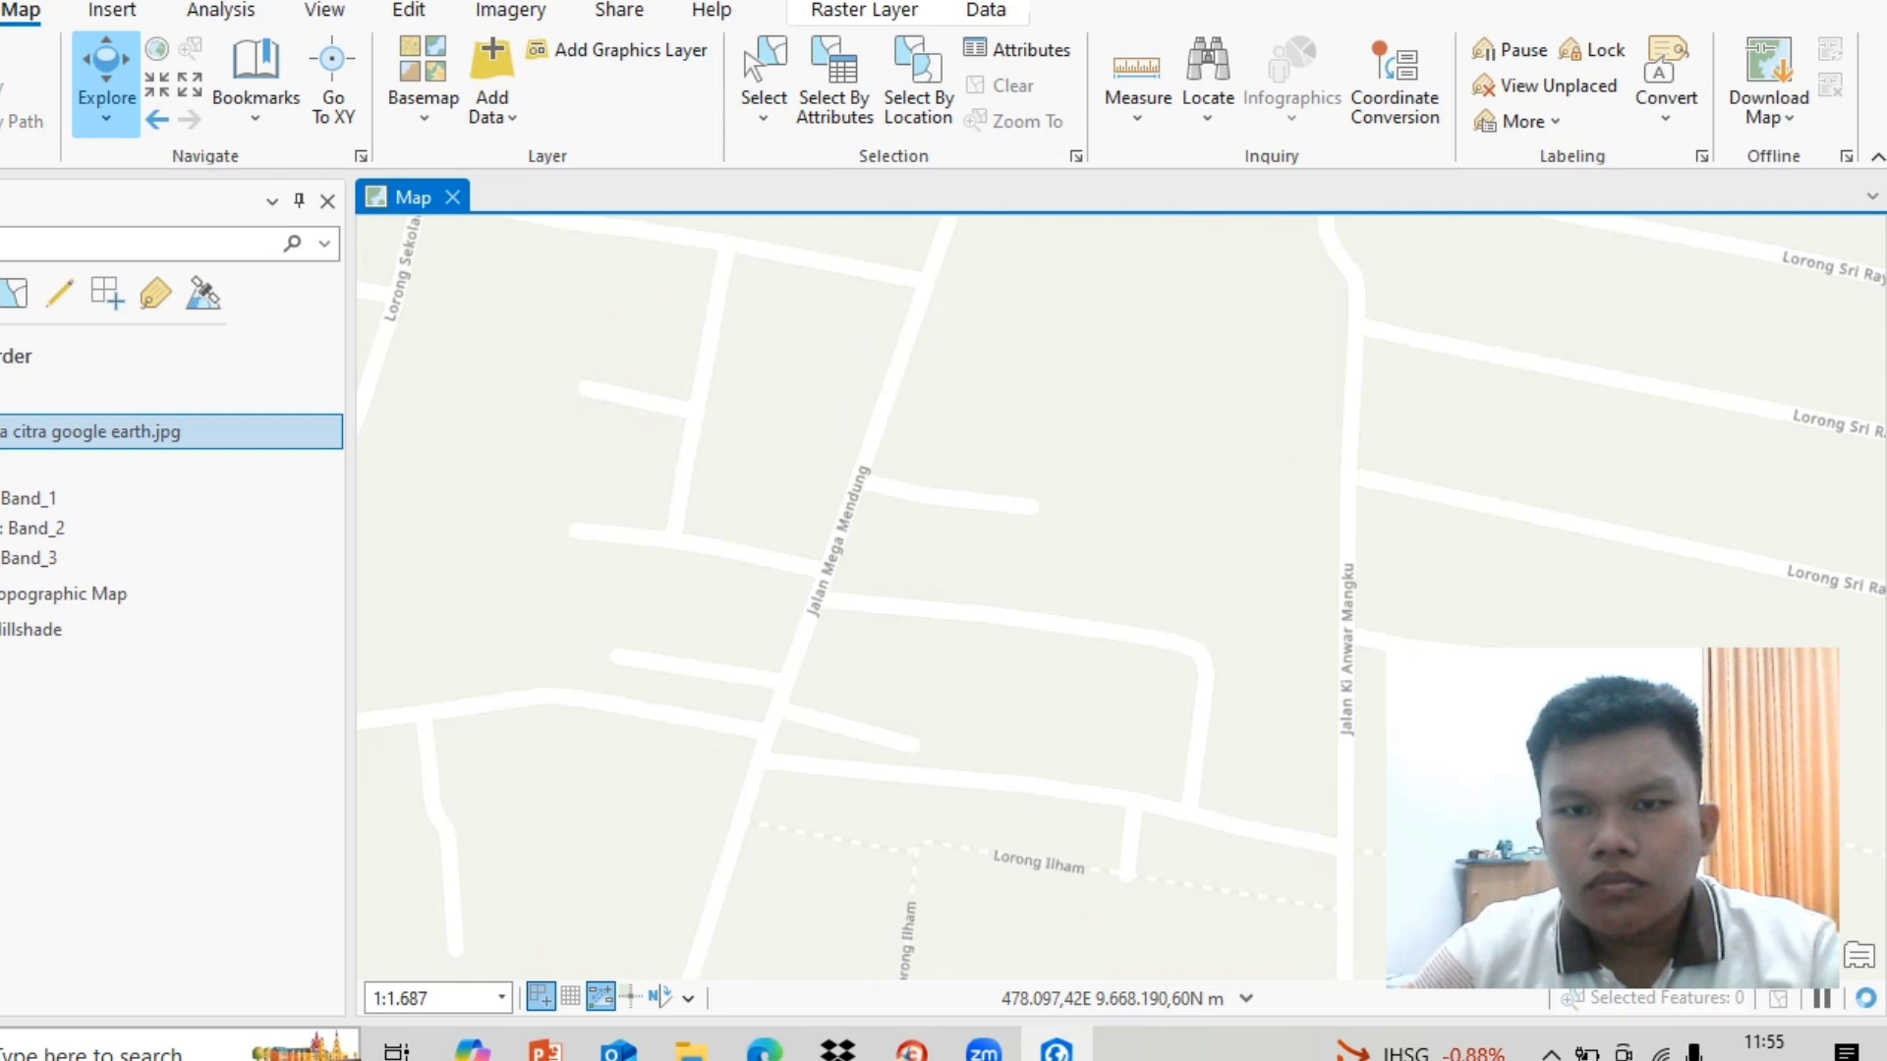
Step: Start georeferencing the imported Google Earth image
drag(1179, 766, 1132, 689)
scroll(1032, 446, down, 2)
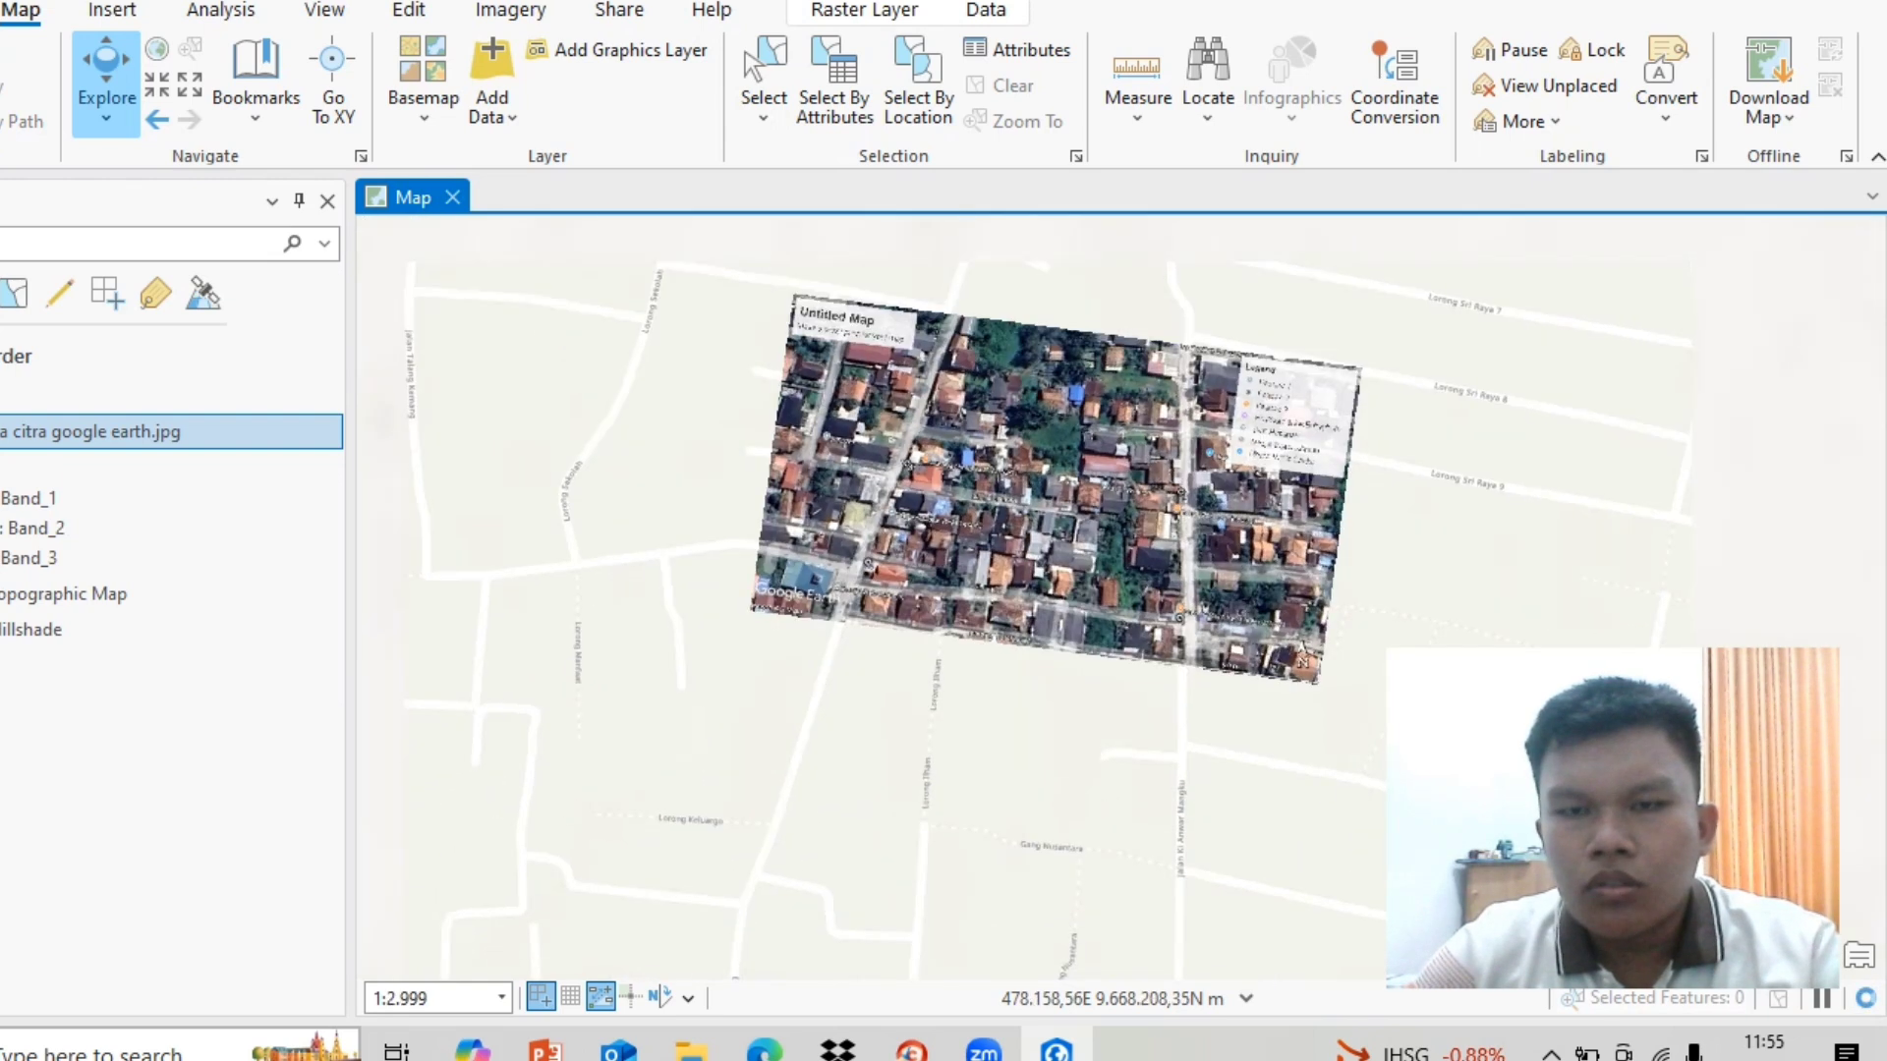
scroll(1048, 413, up, 4)
scroll(1049, 409, down, 2)
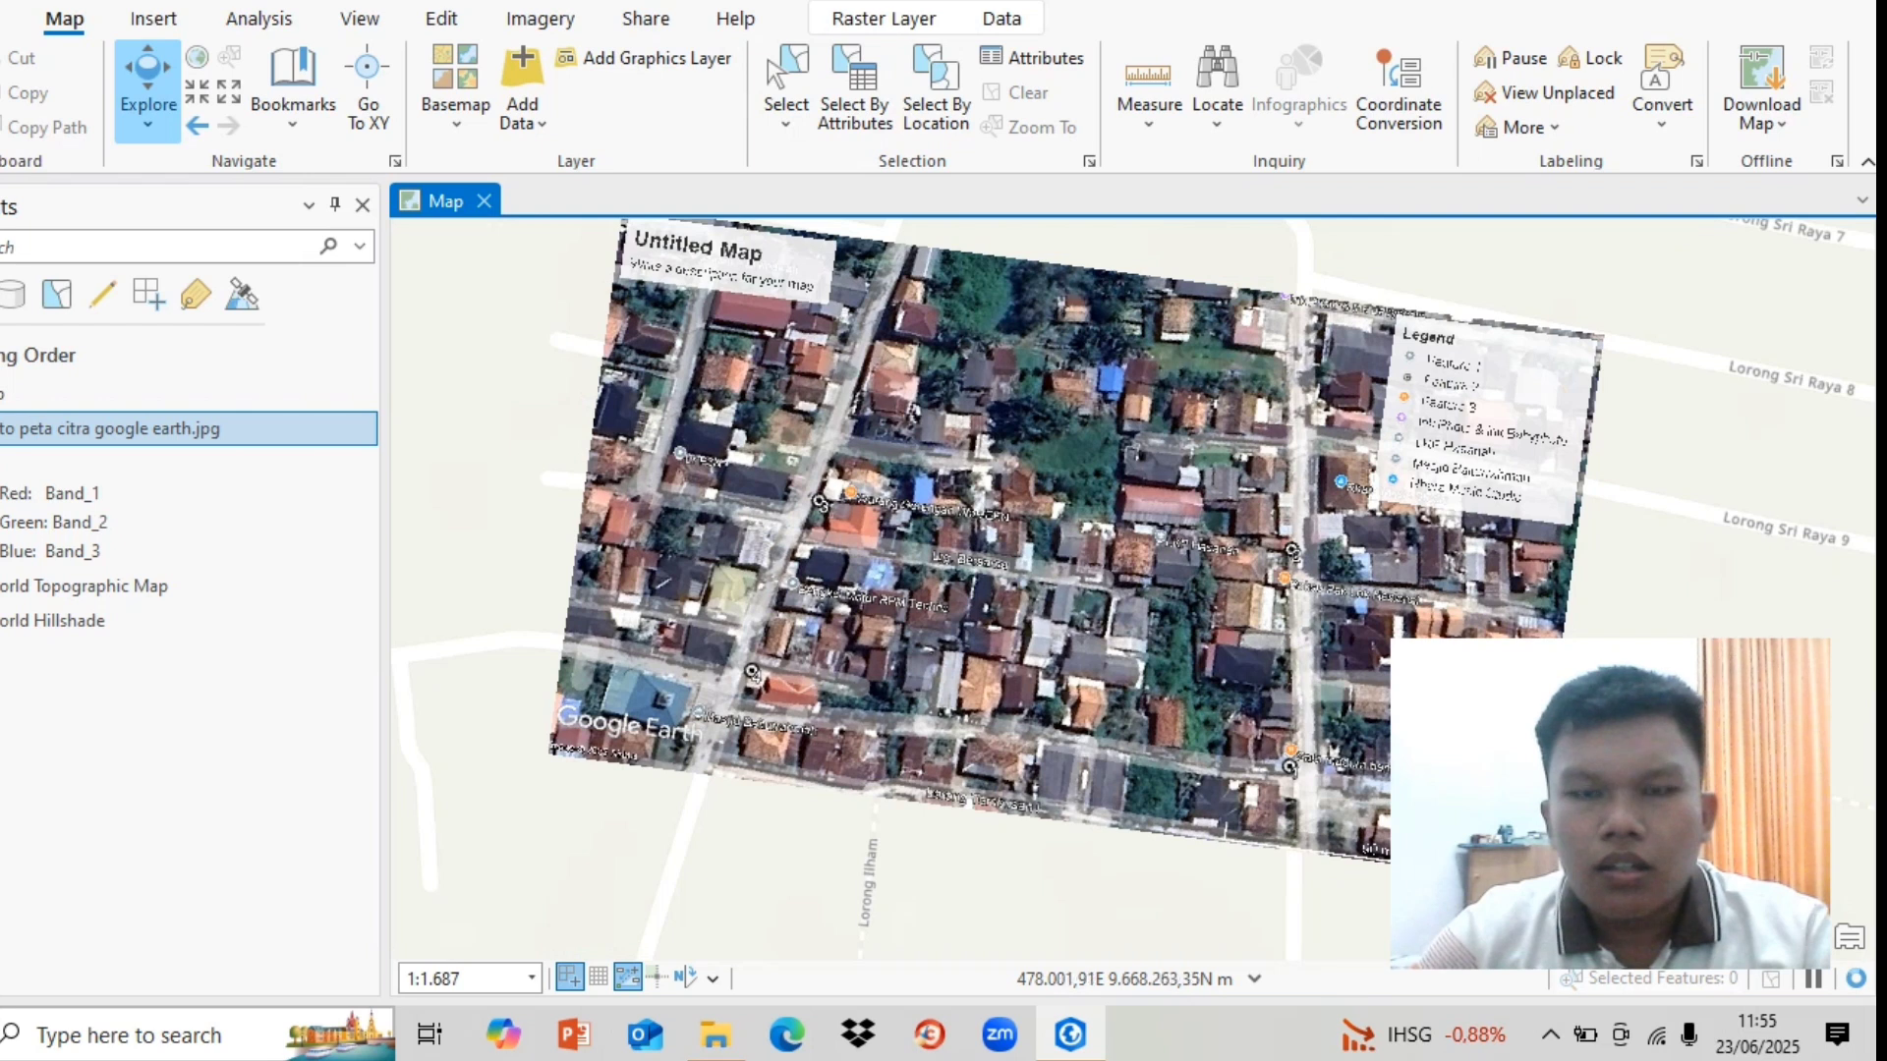
click(540, 18)
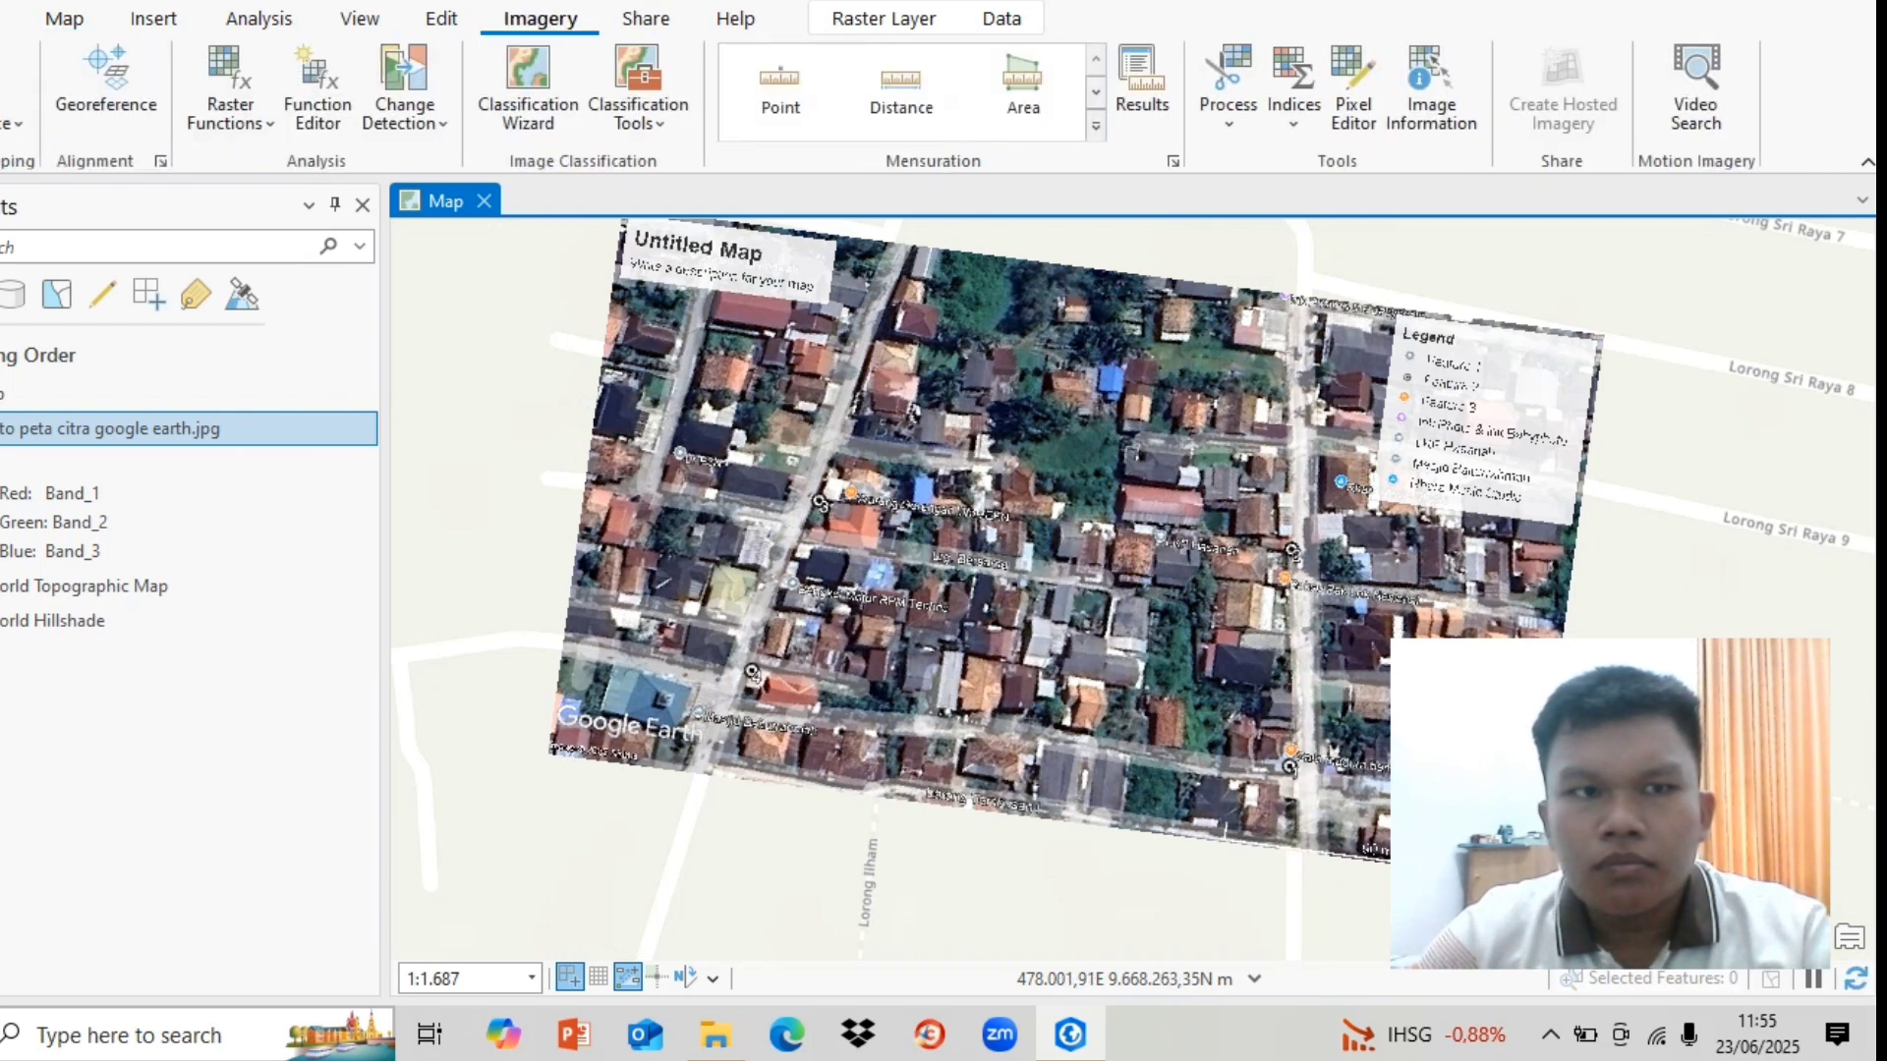
click(106, 91)
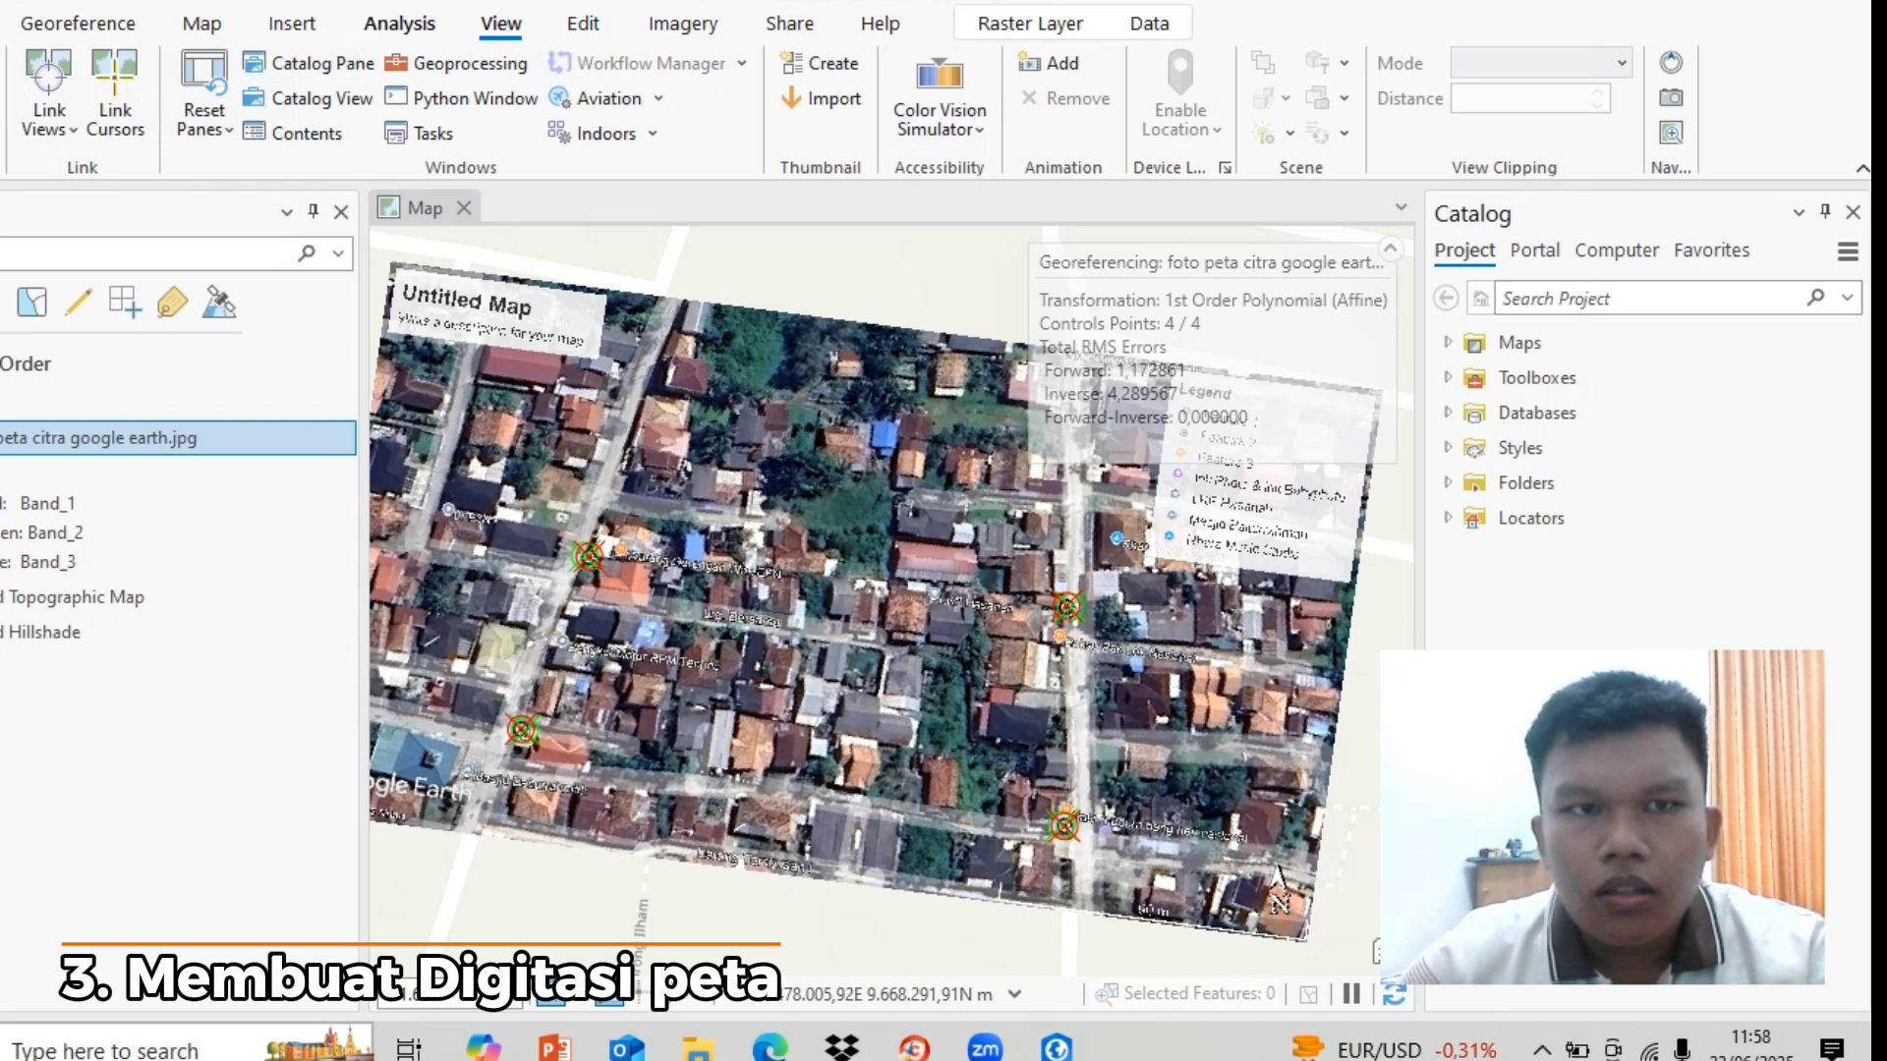
Step: Set up a new feature class BATAS RT with Polygon geometry in the project folder
click(399, 22)
click(500, 23)
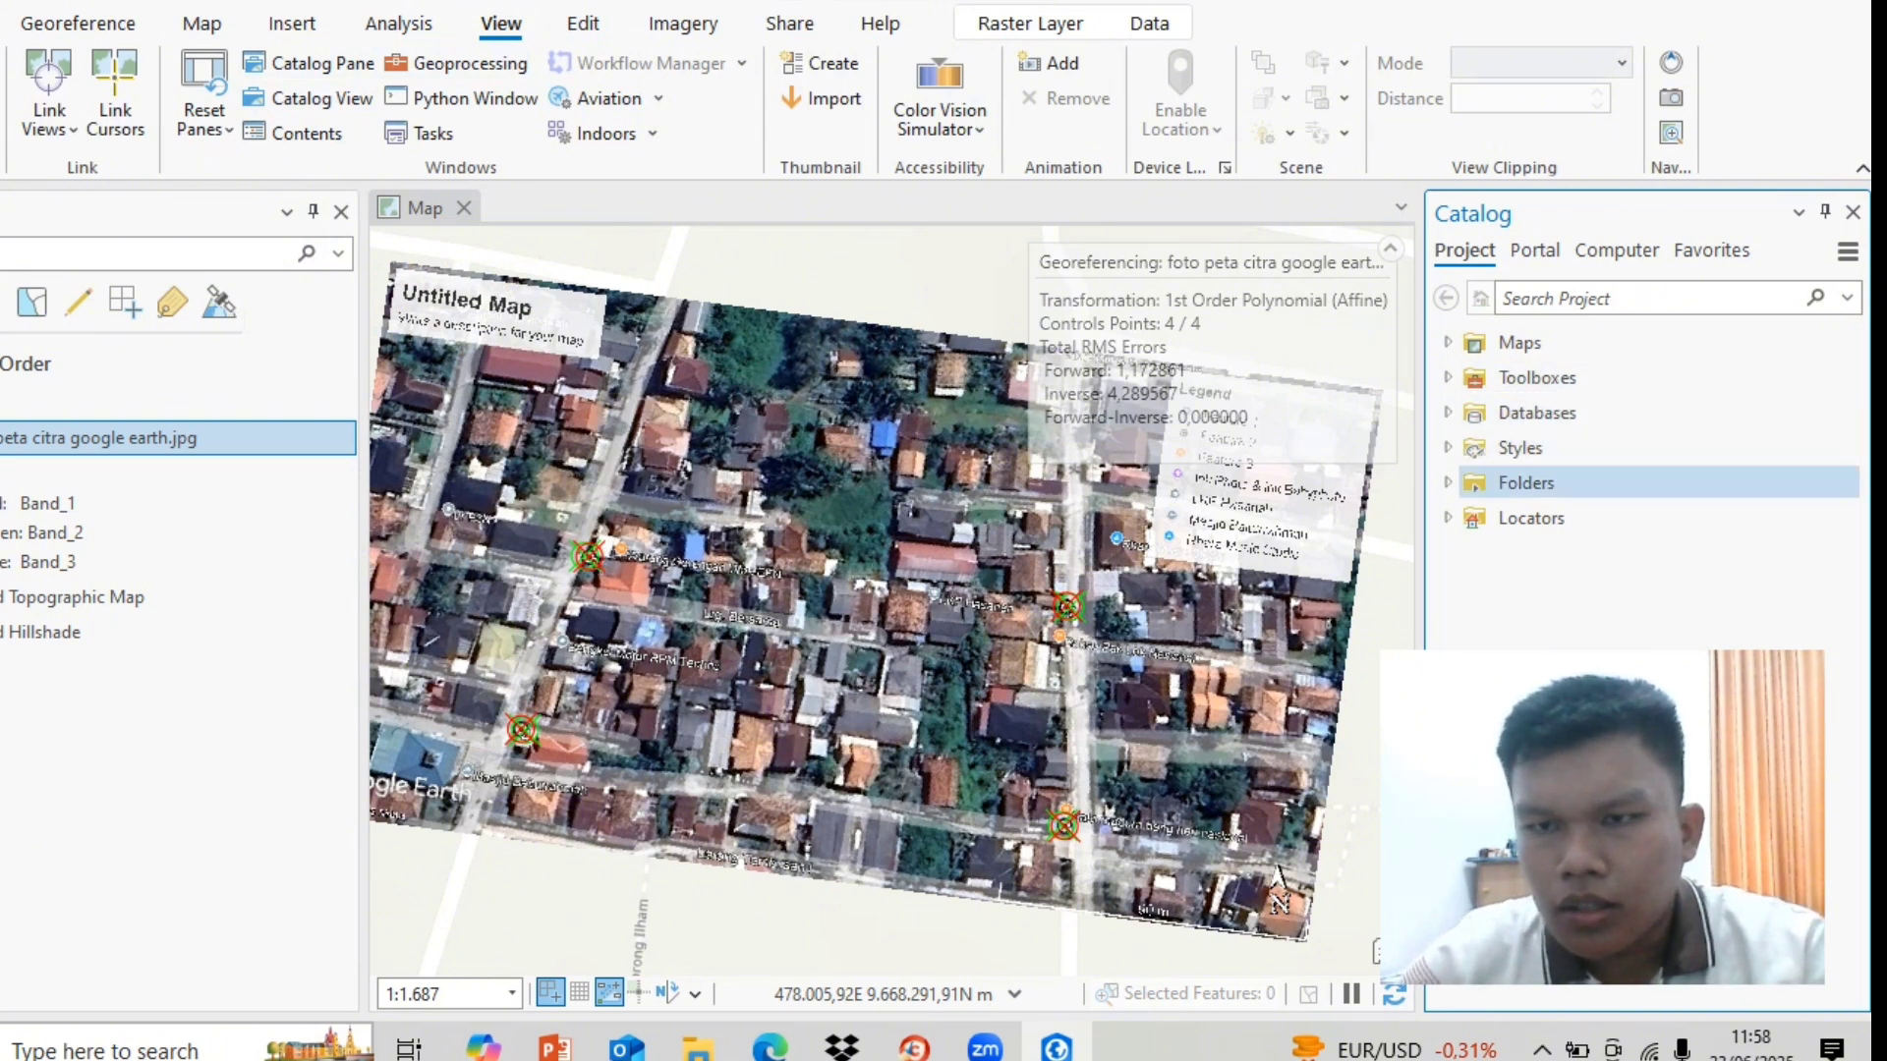
click(1448, 483)
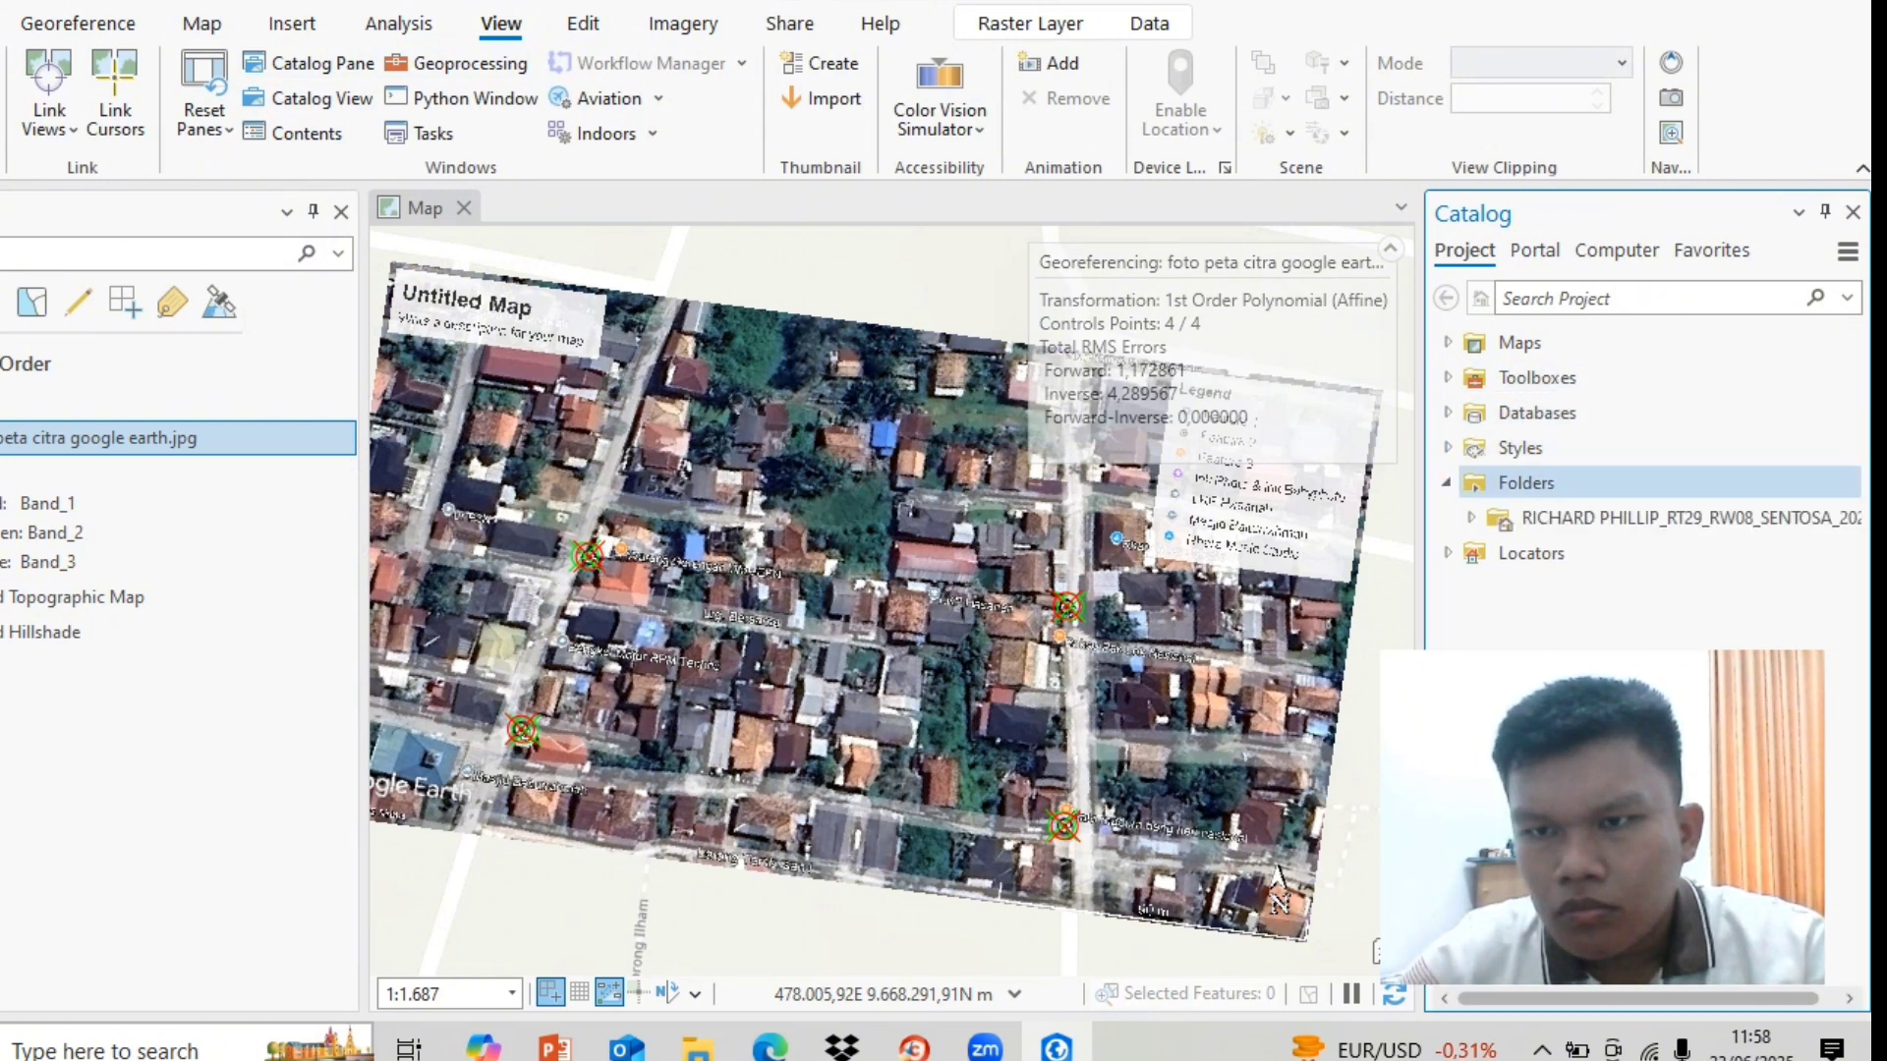
right_click(1518, 482)
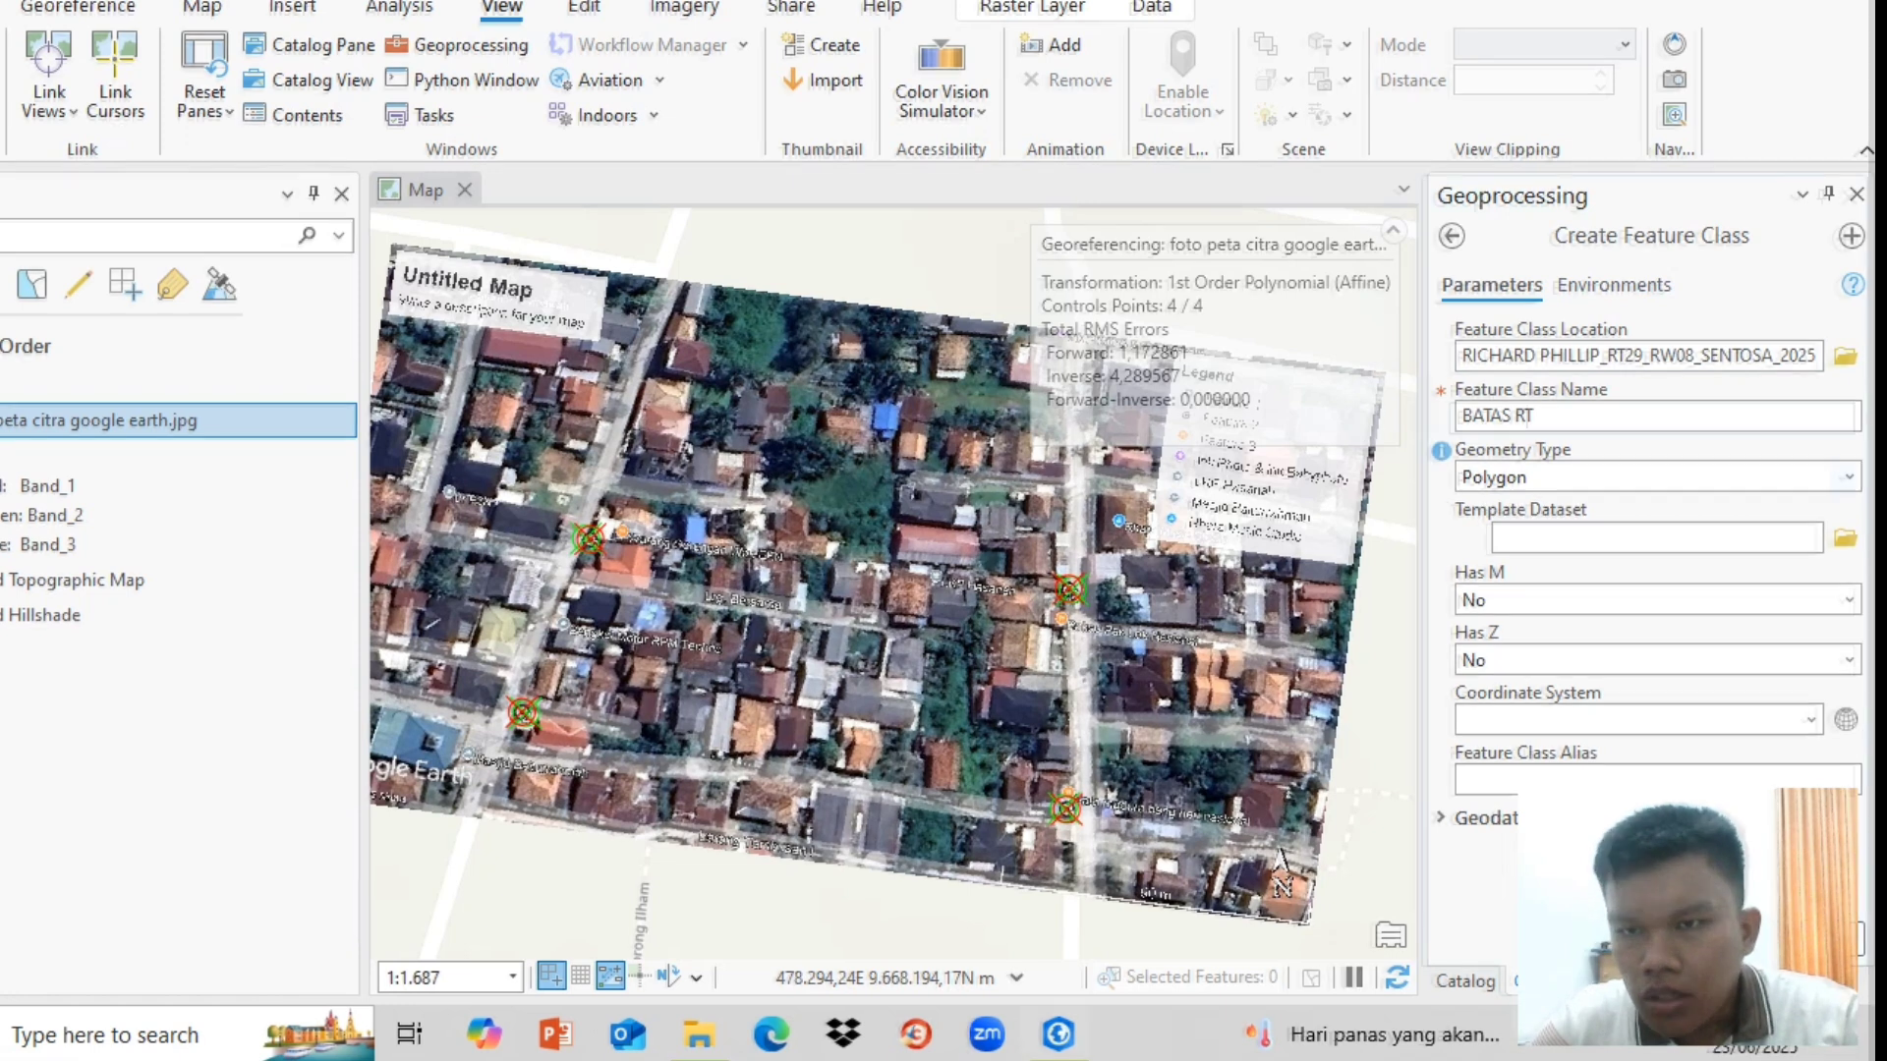
key(Tab)
click(1841, 479)
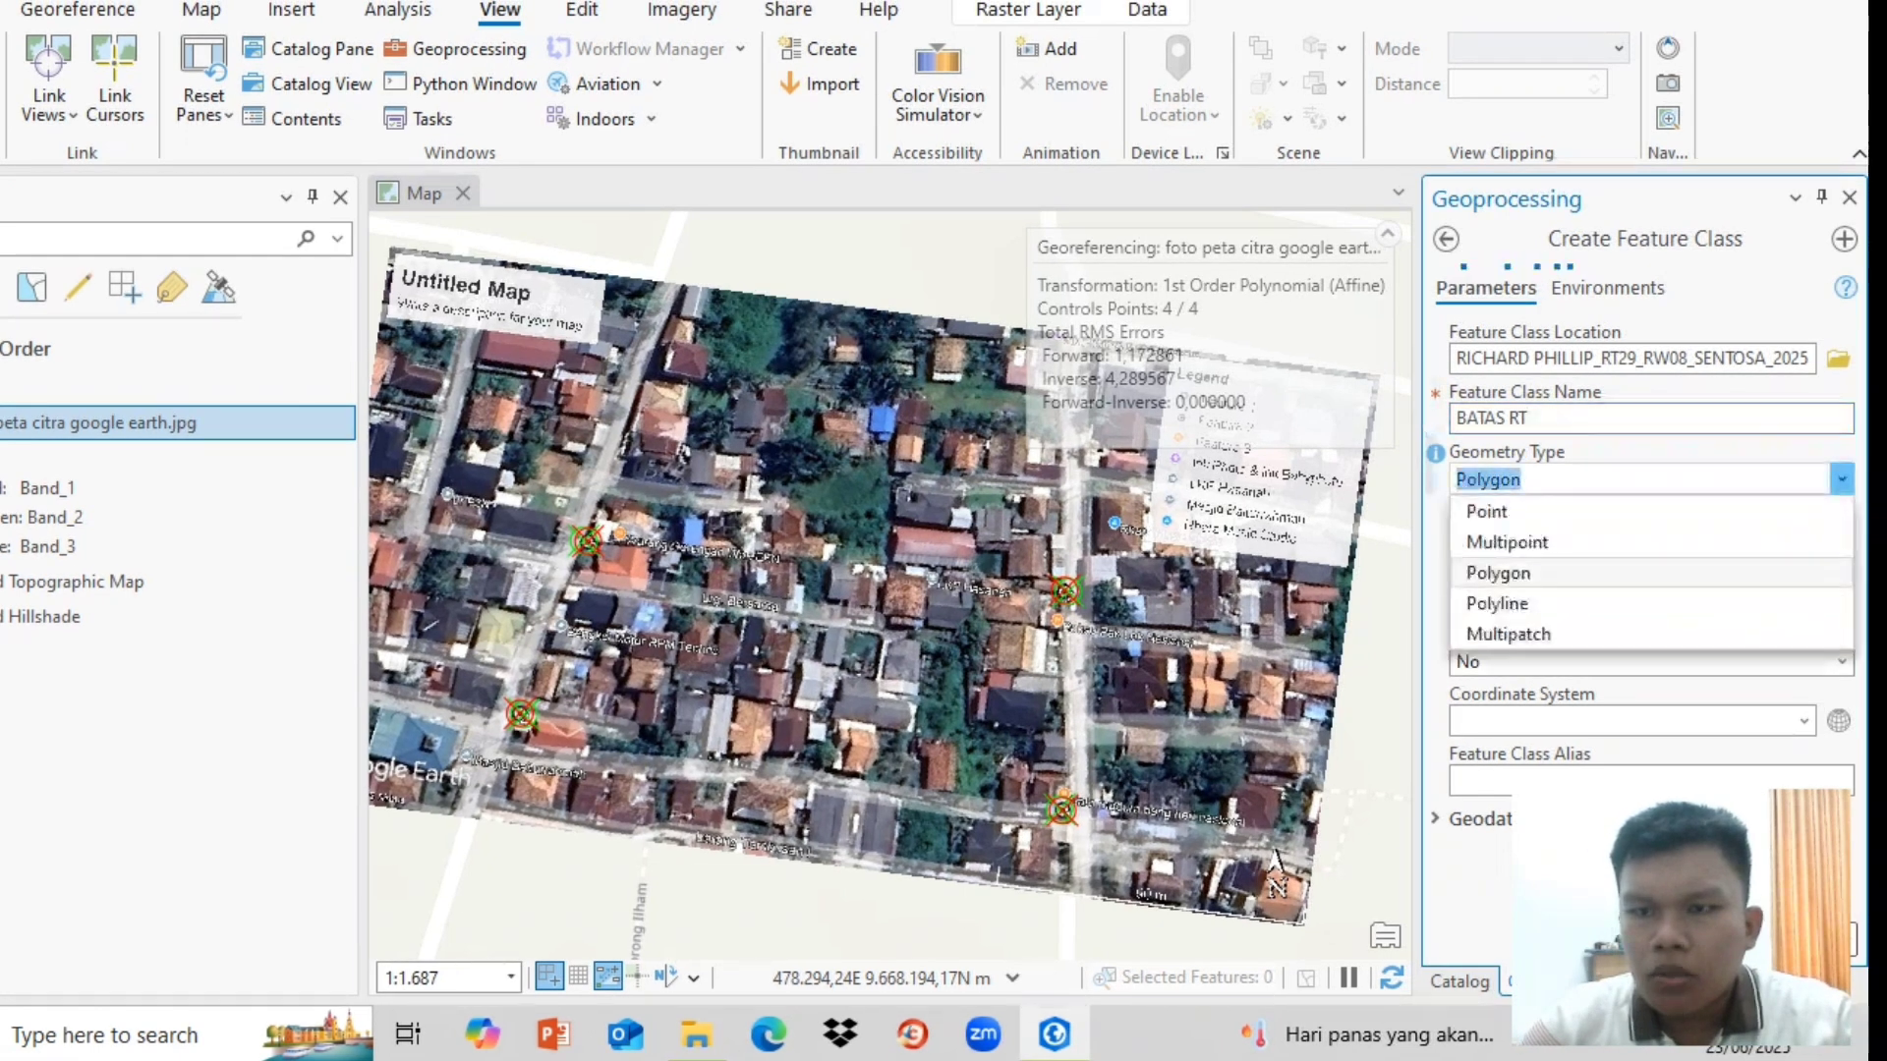
click(1498, 573)
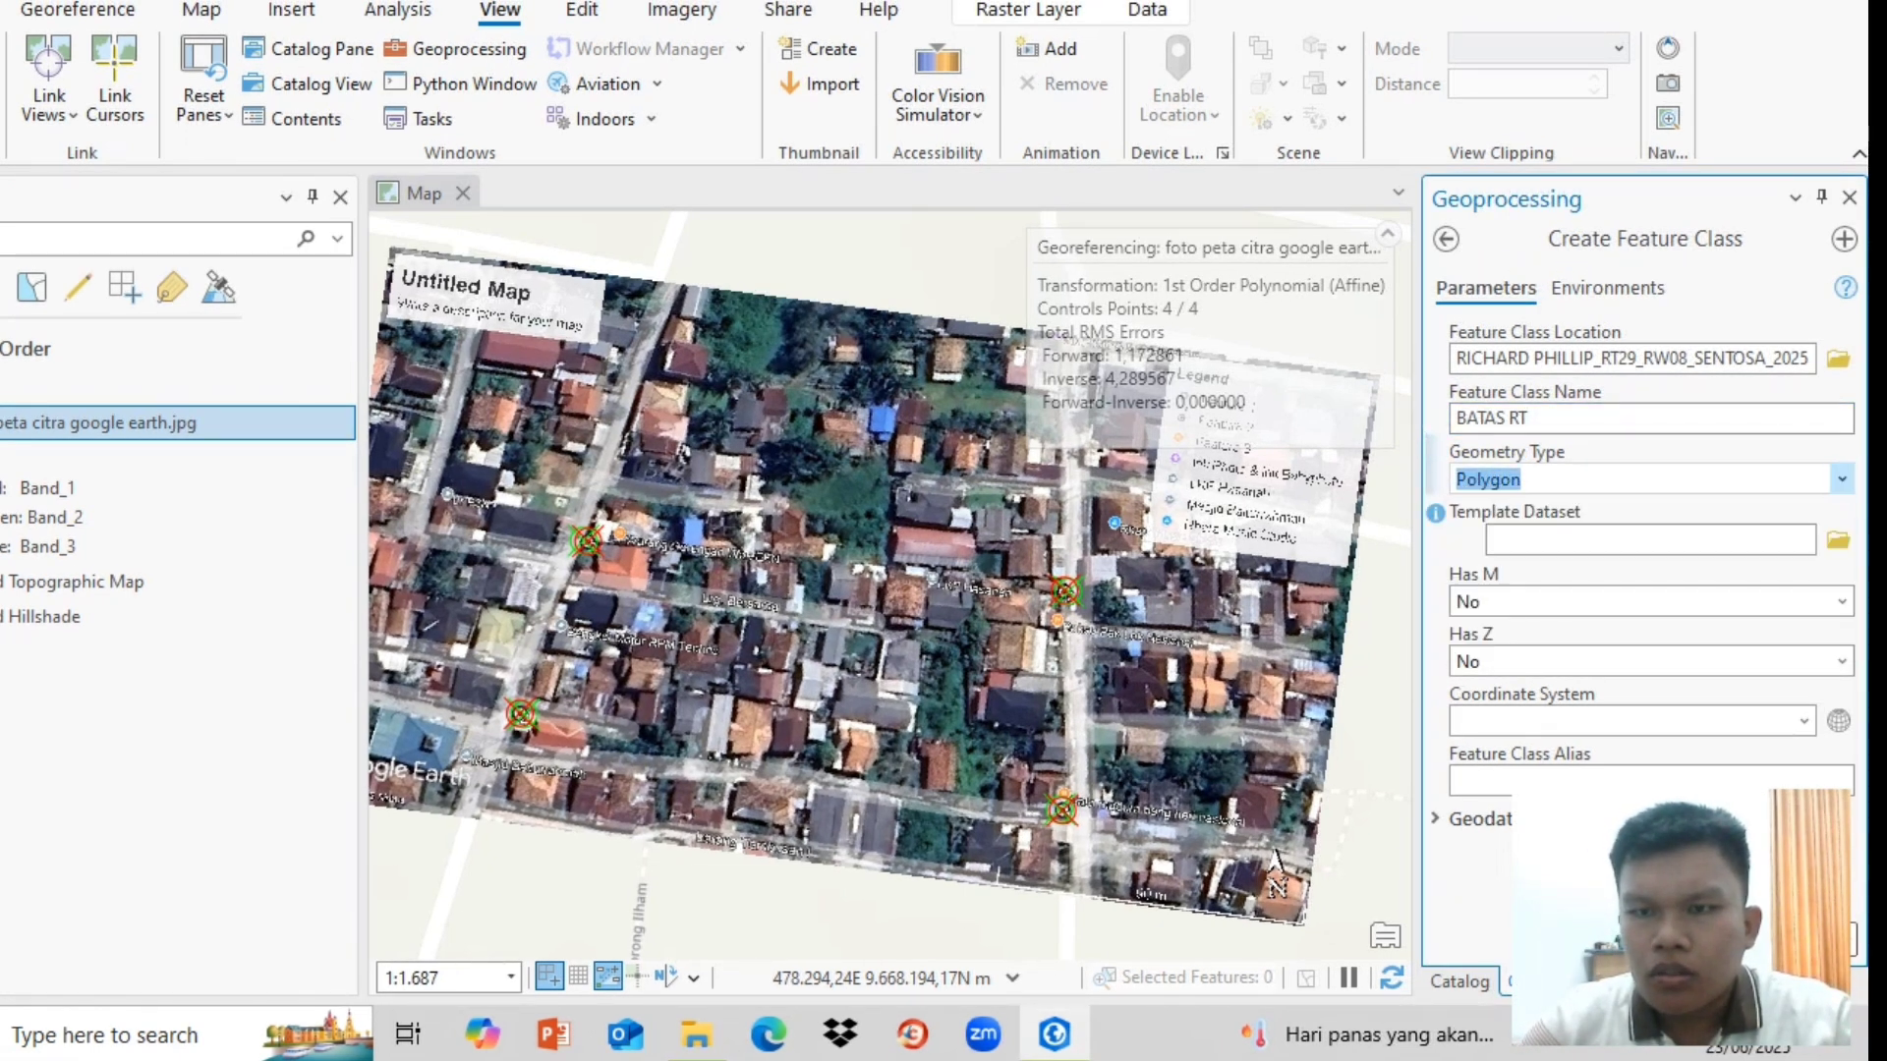
Step: Change the feature class name to JALAN and open its geometry type choices
double_click(1517, 419)
key(BackSpace)
key(BackSpace)
key(BackSpace)
key(BackSpace)
key(BackSpace)
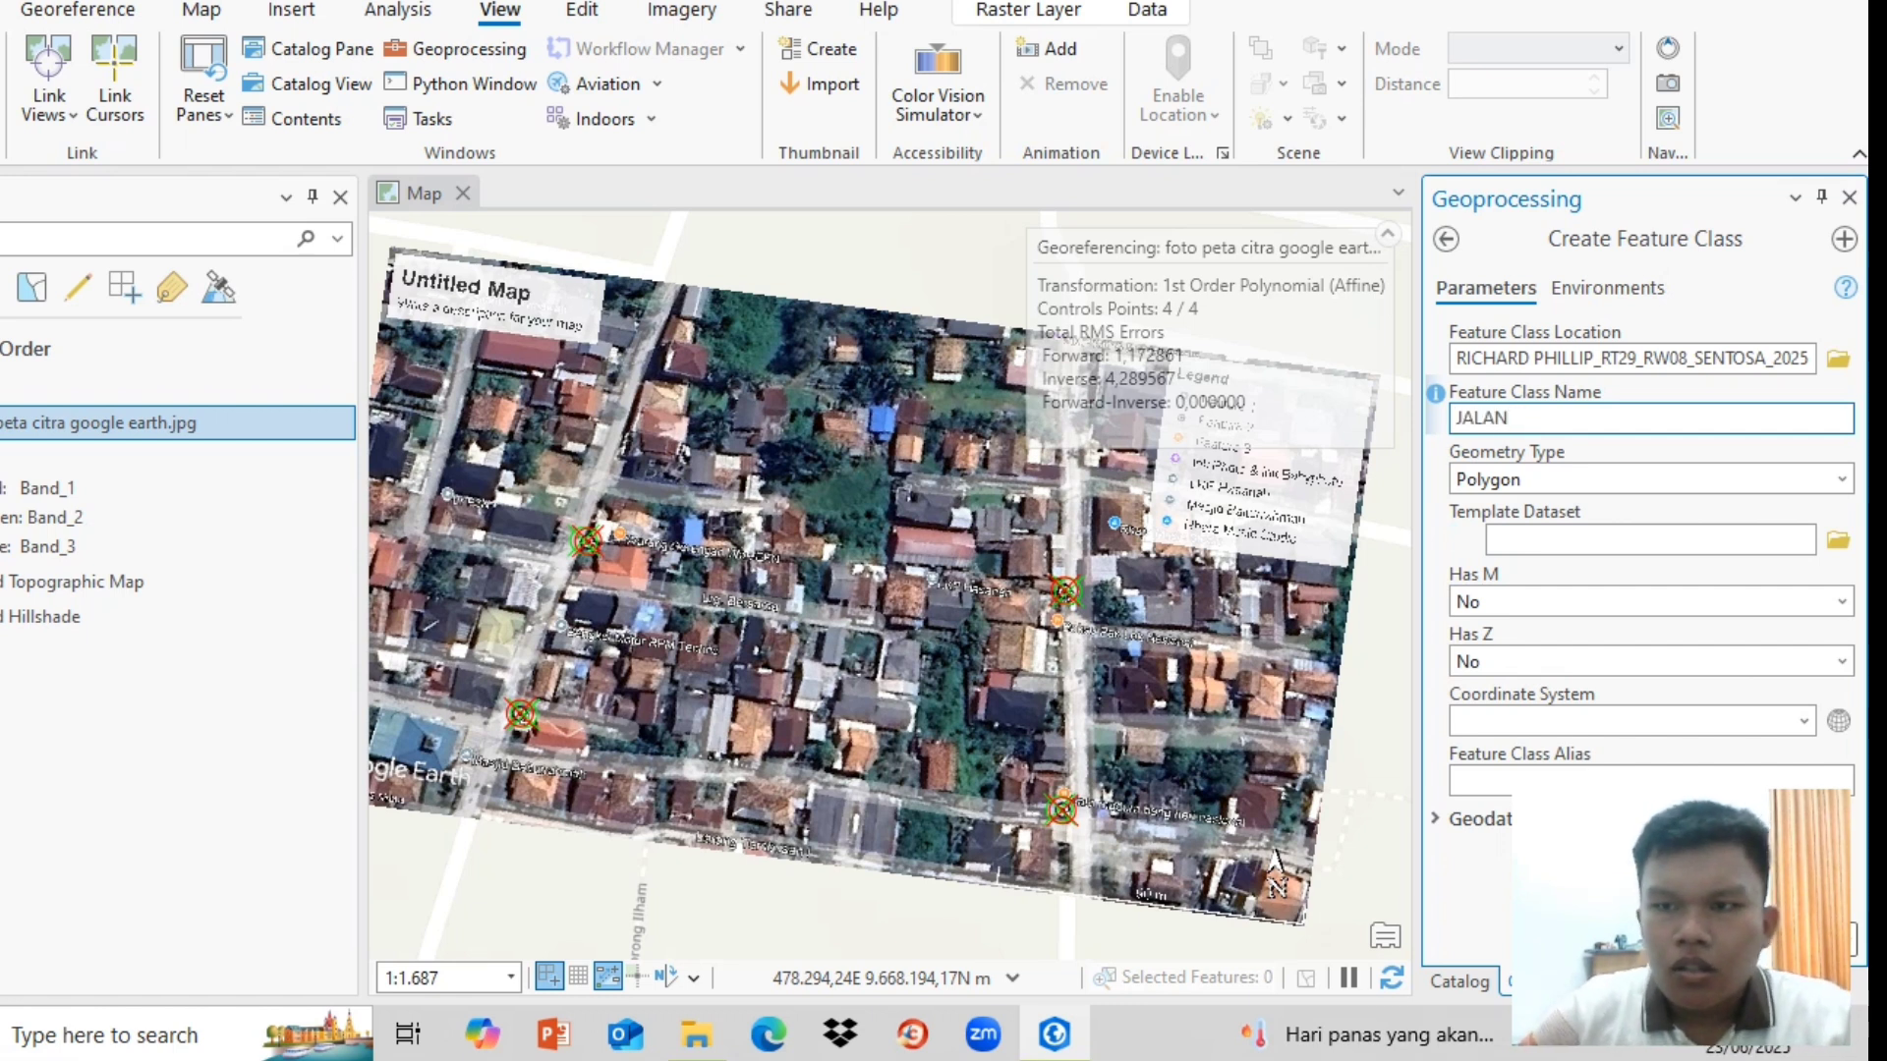
click(1841, 480)
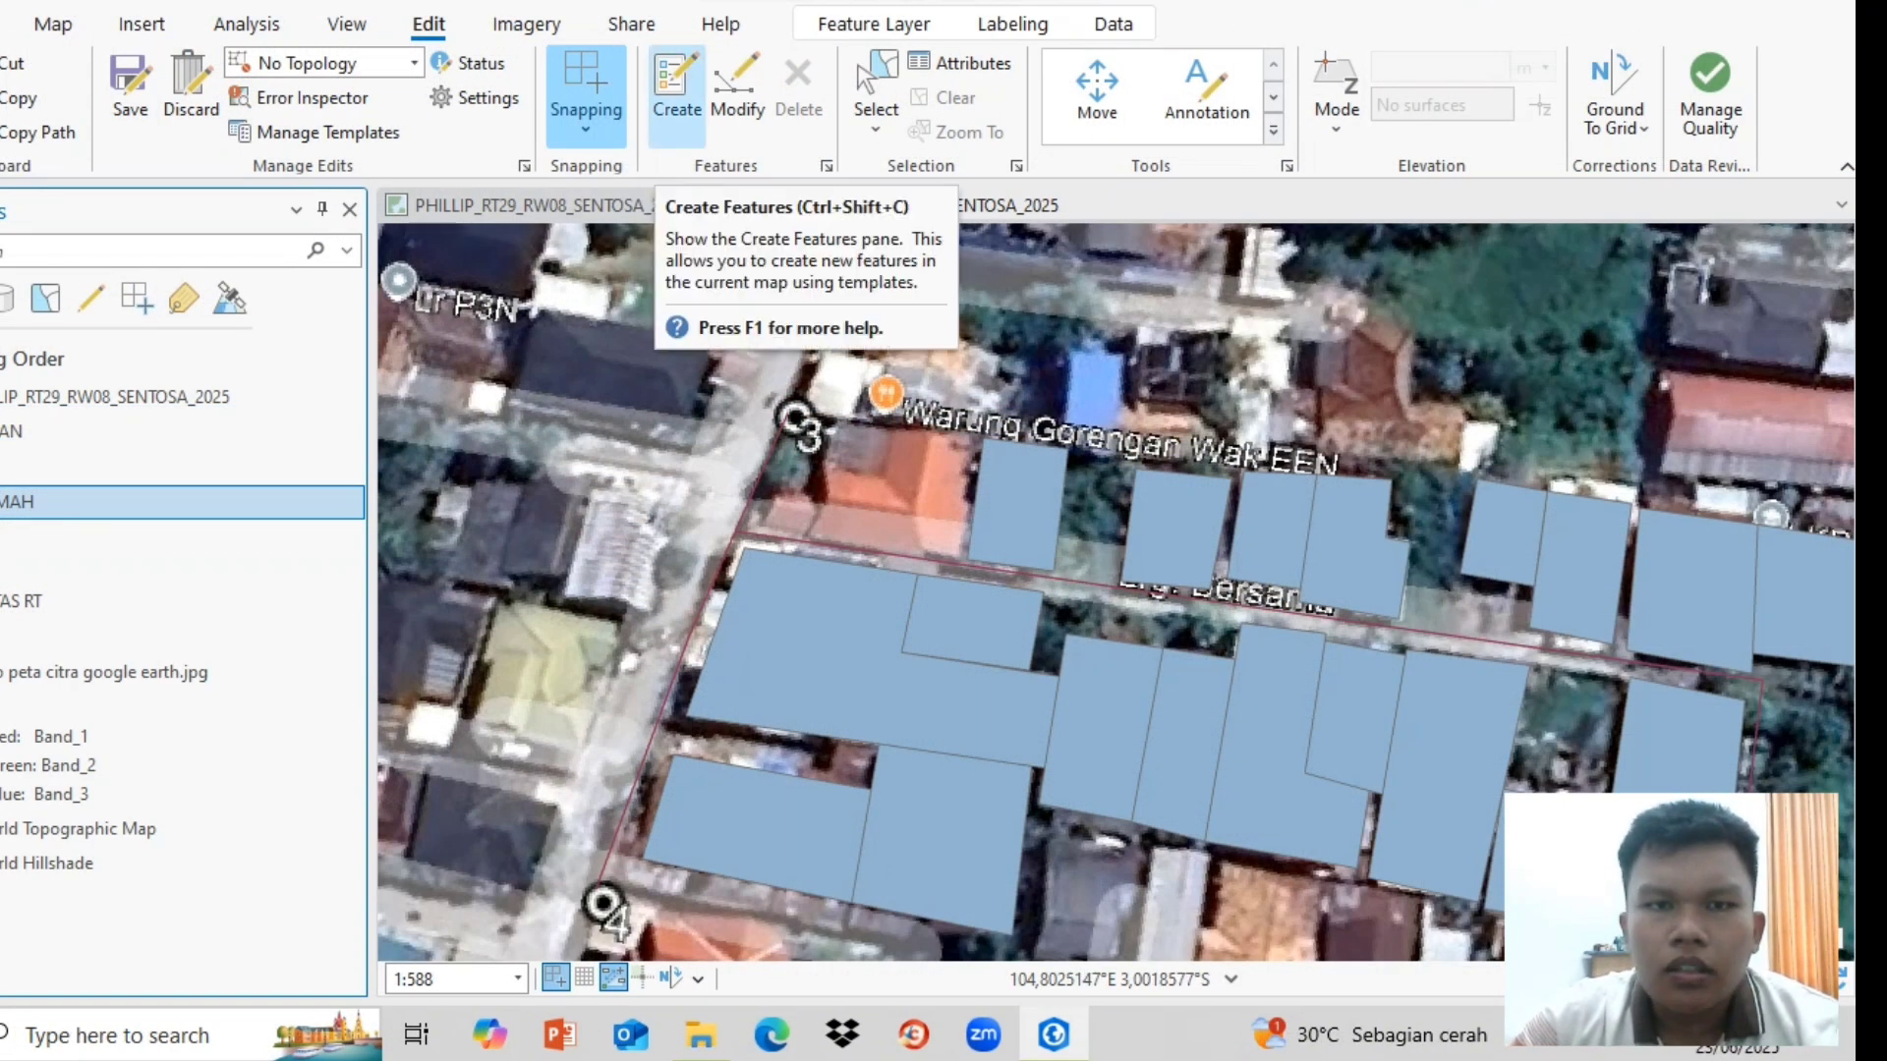
Step: Draw a four-corner RUMAH polygon over the orange-roofed house just south of Warung Gorengan Wak EEN
click(677, 96)
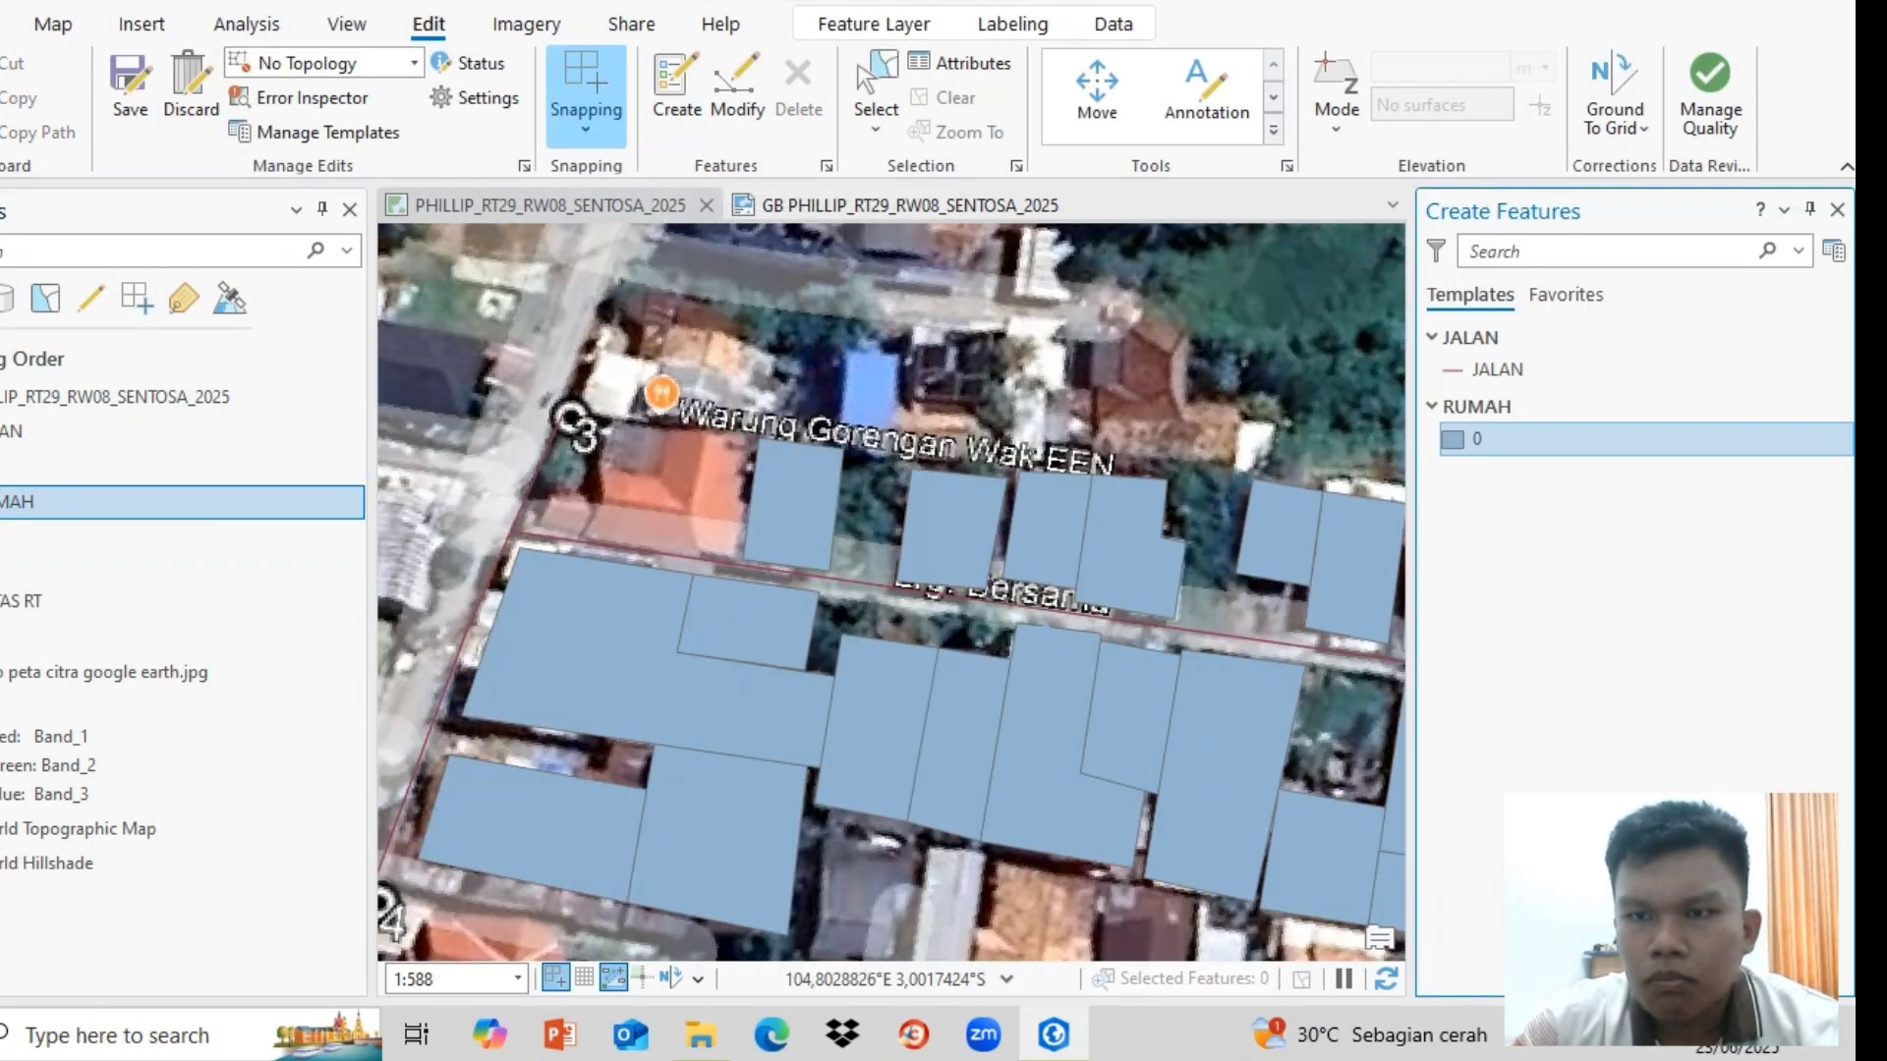
click(1474, 439)
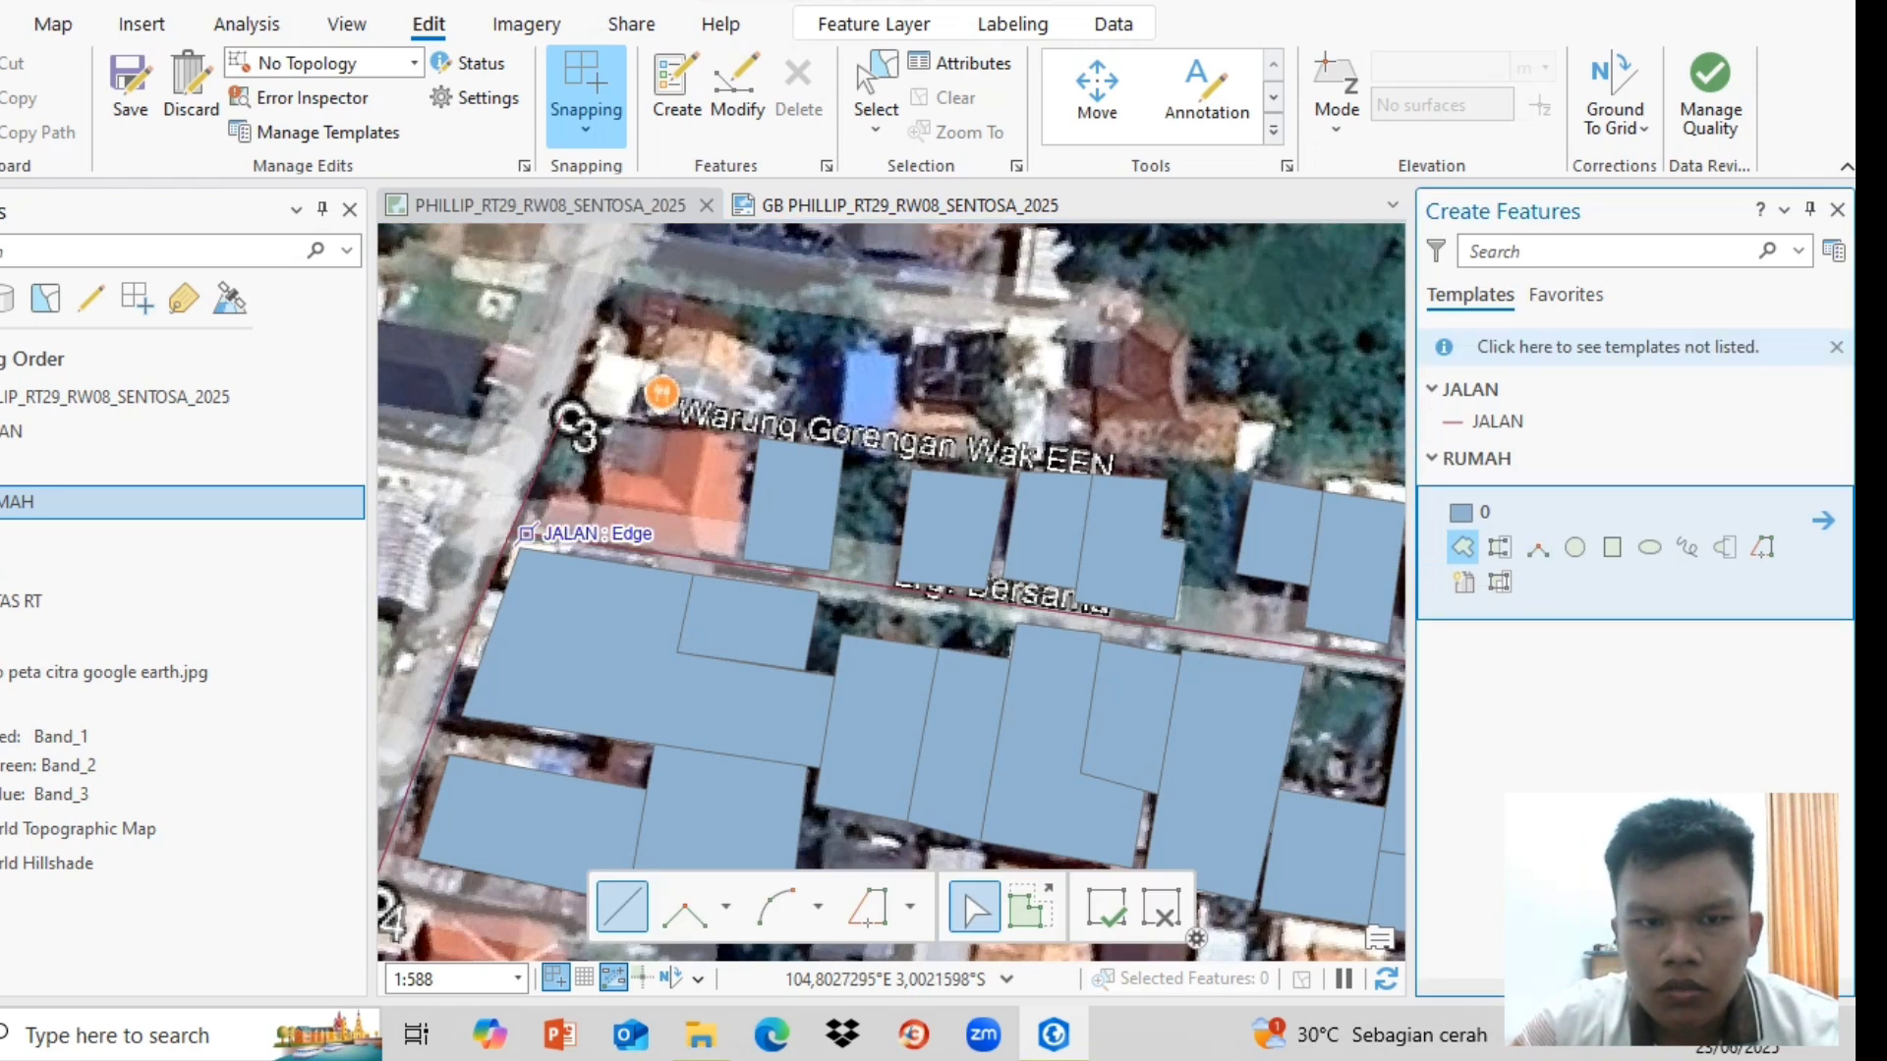
scroll(527, 534, up, 1)
click(526, 522)
click(849, 574)
click(873, 391)
click(593, 354)
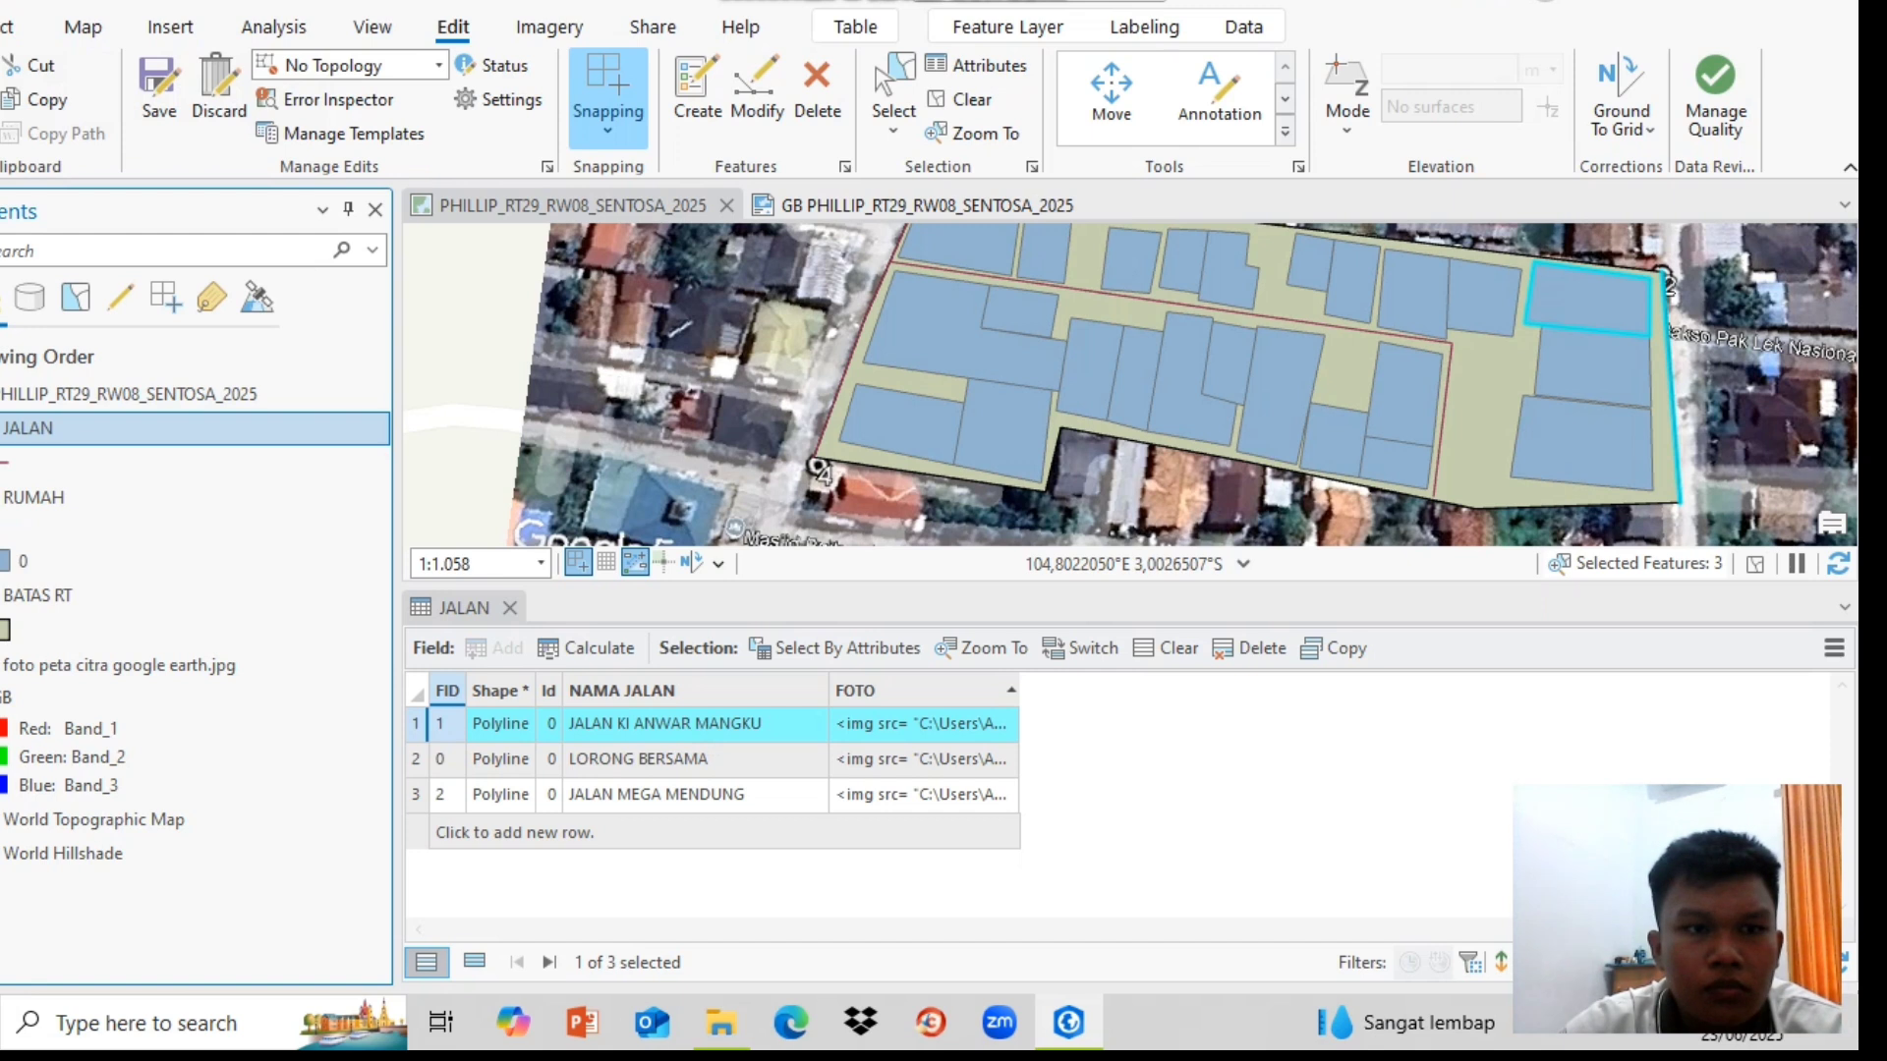
Step: Open the attribute table of the JALAN layer
right_click(98, 428)
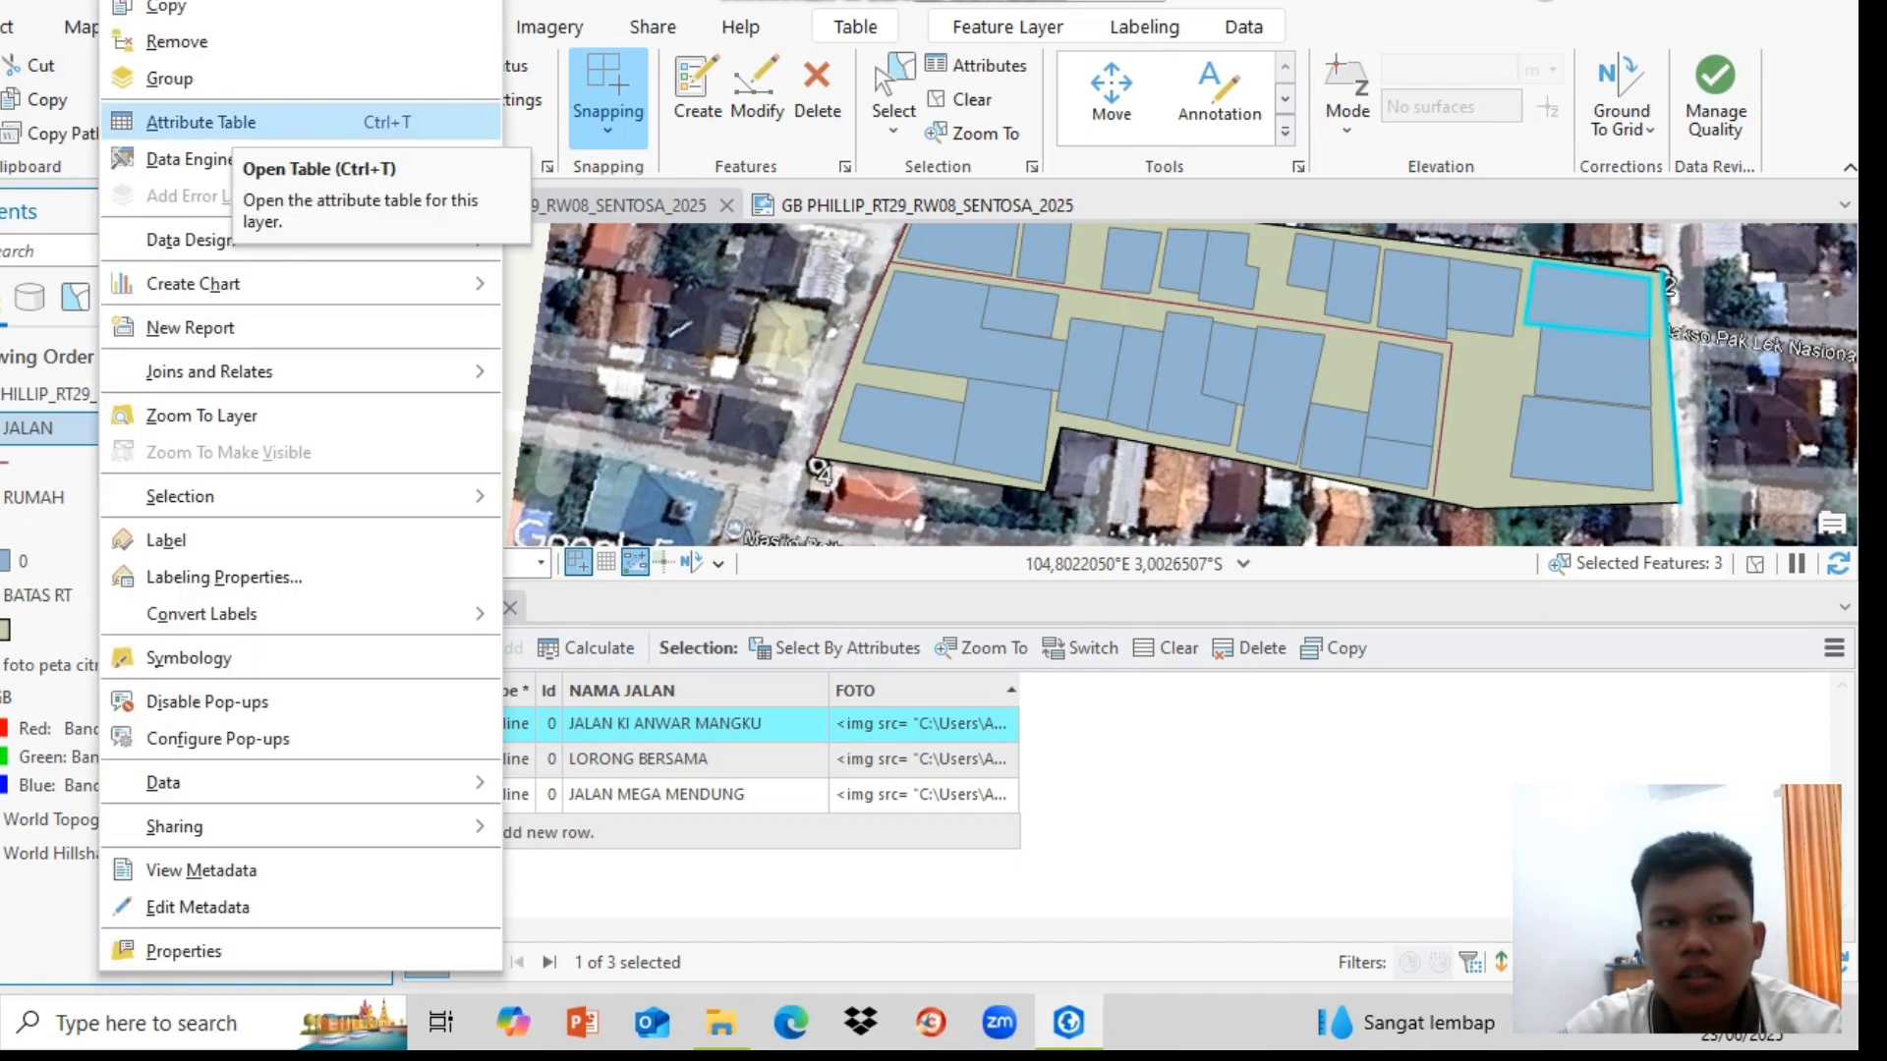
click(232, 123)
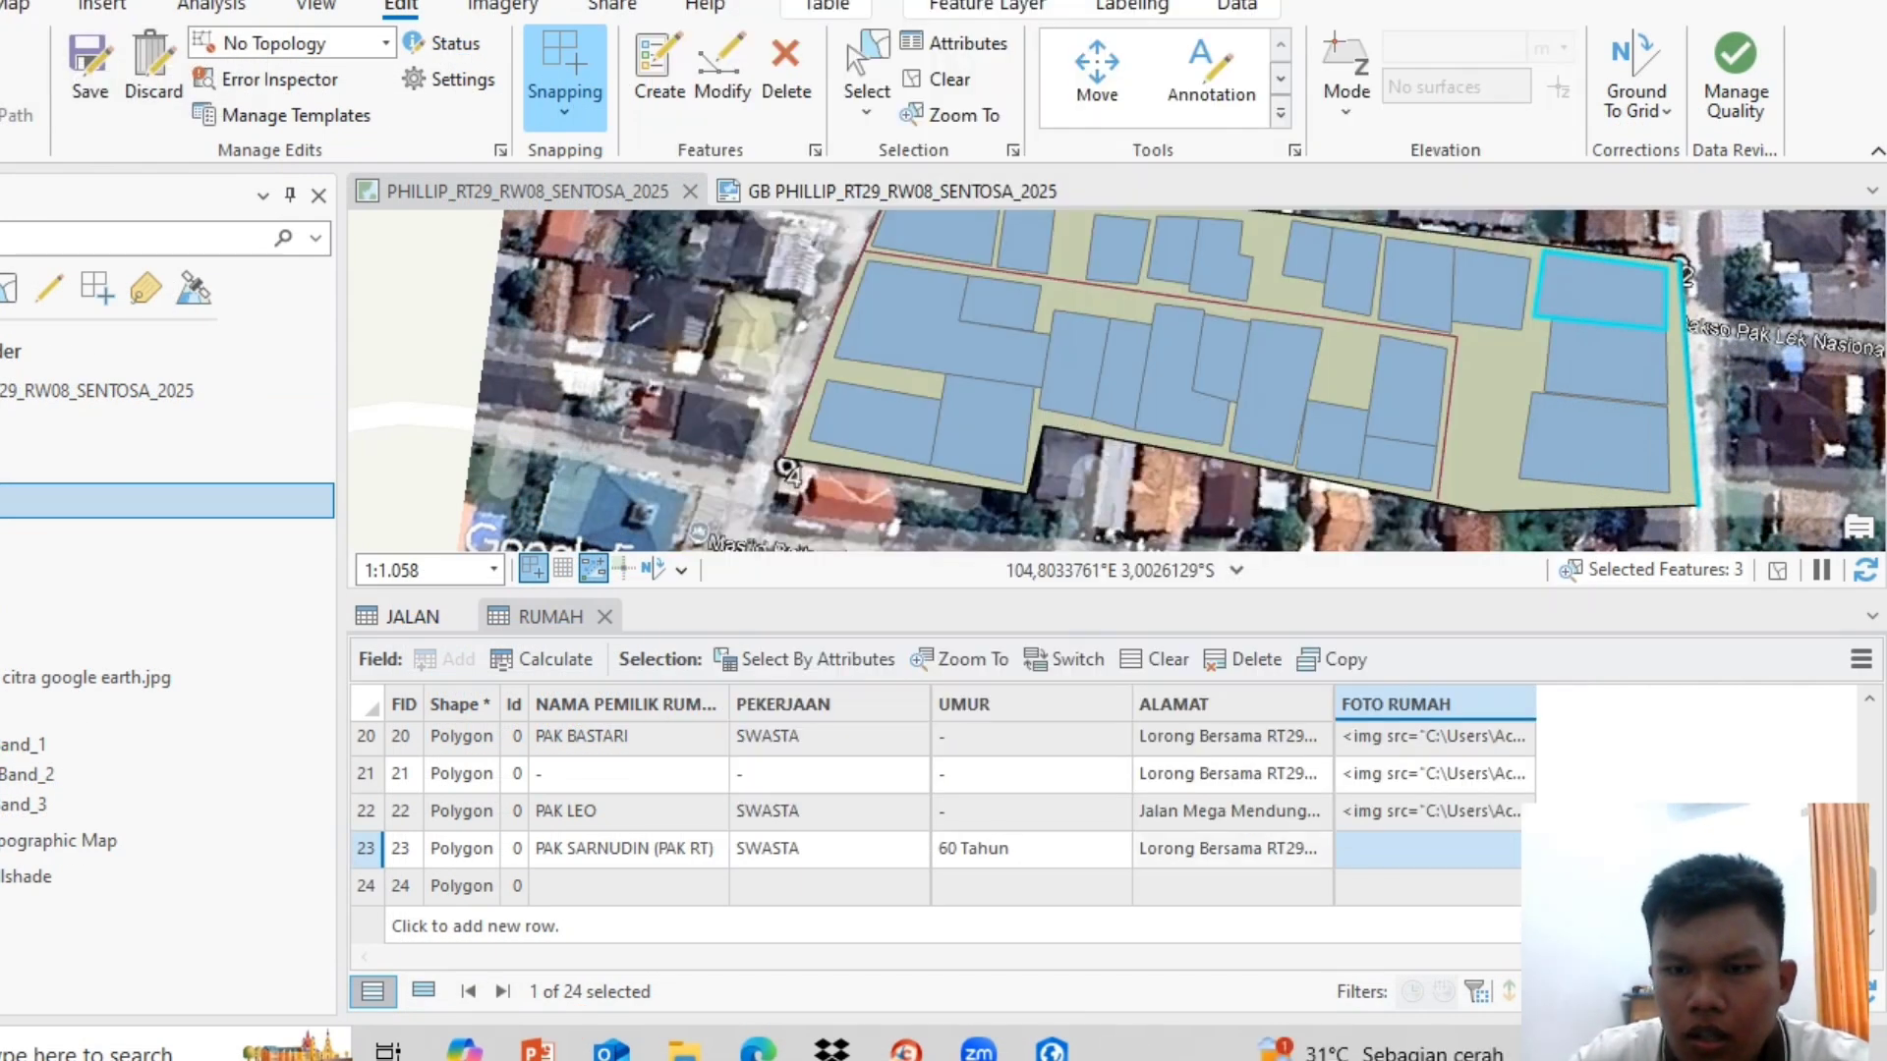
Step: Copy the file path of the photo rumah pak RT from Downloads into row 23's FOTO RUMAH cell in the RUMAH table
click(685, 1052)
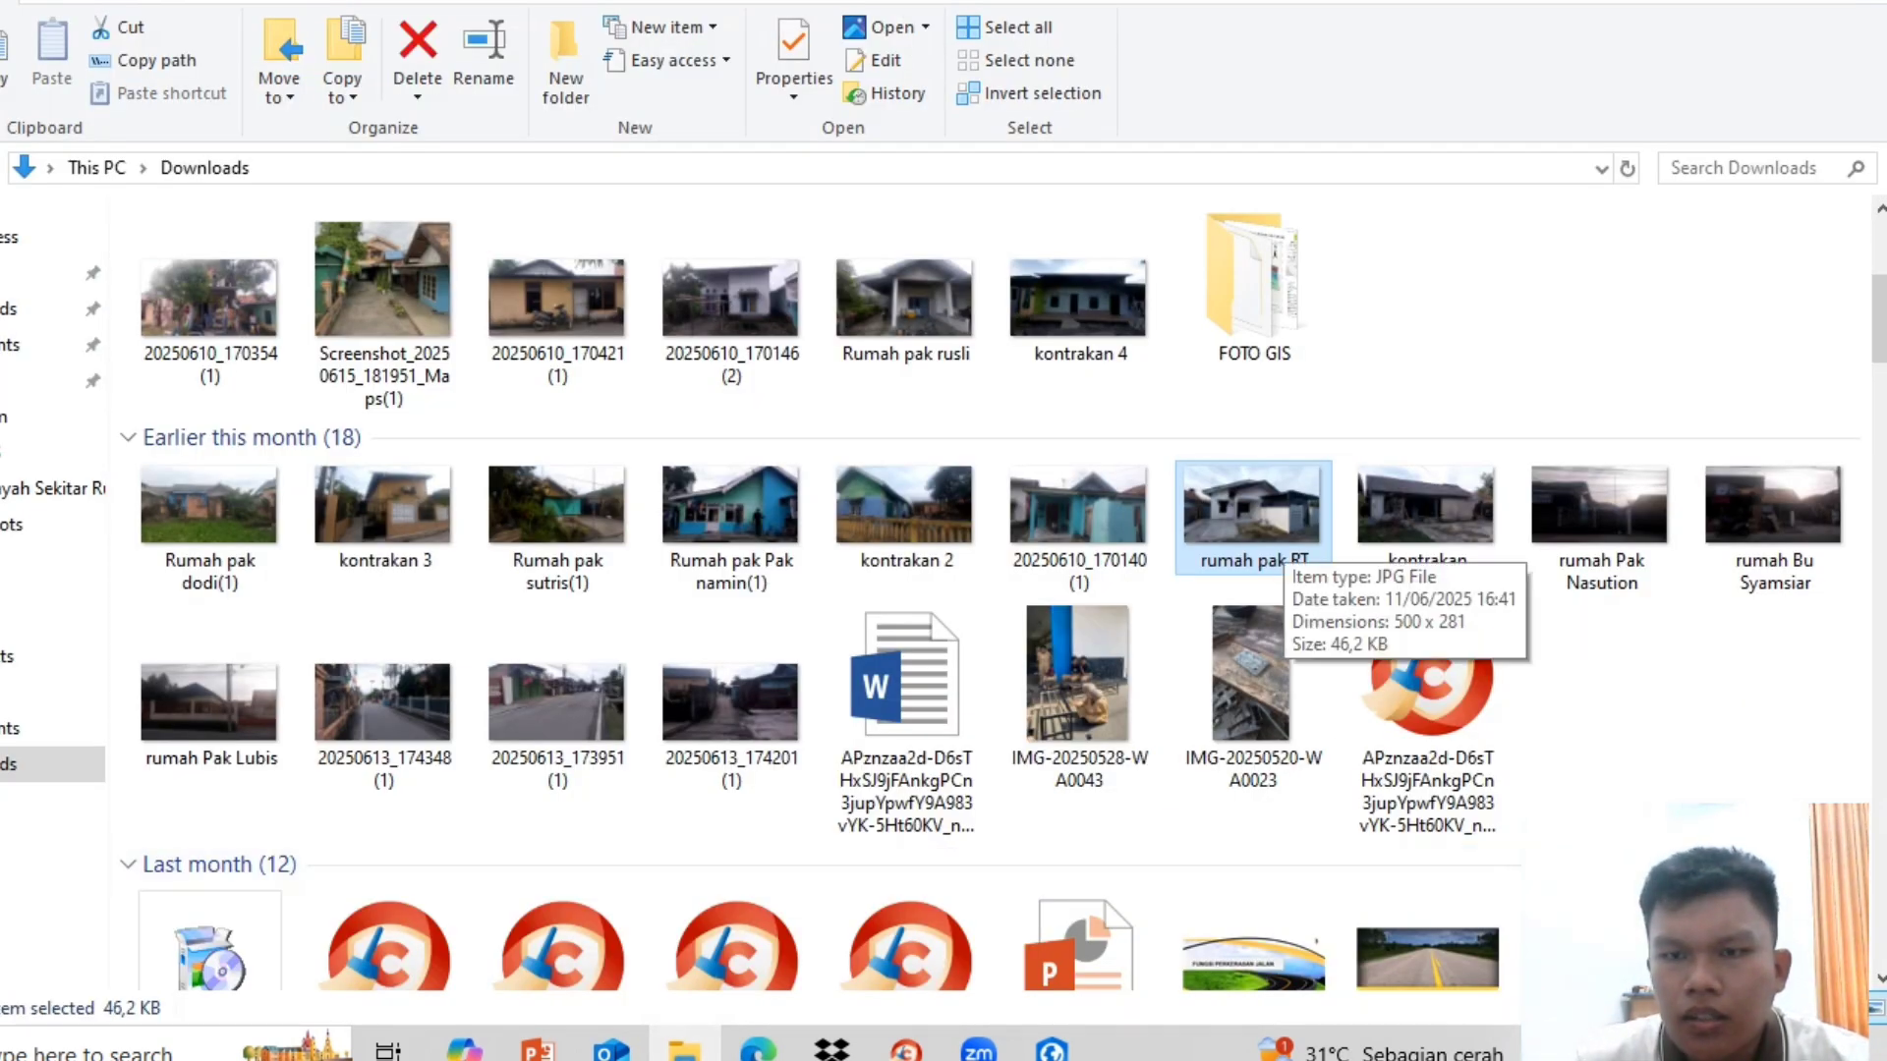
click(148, 61)
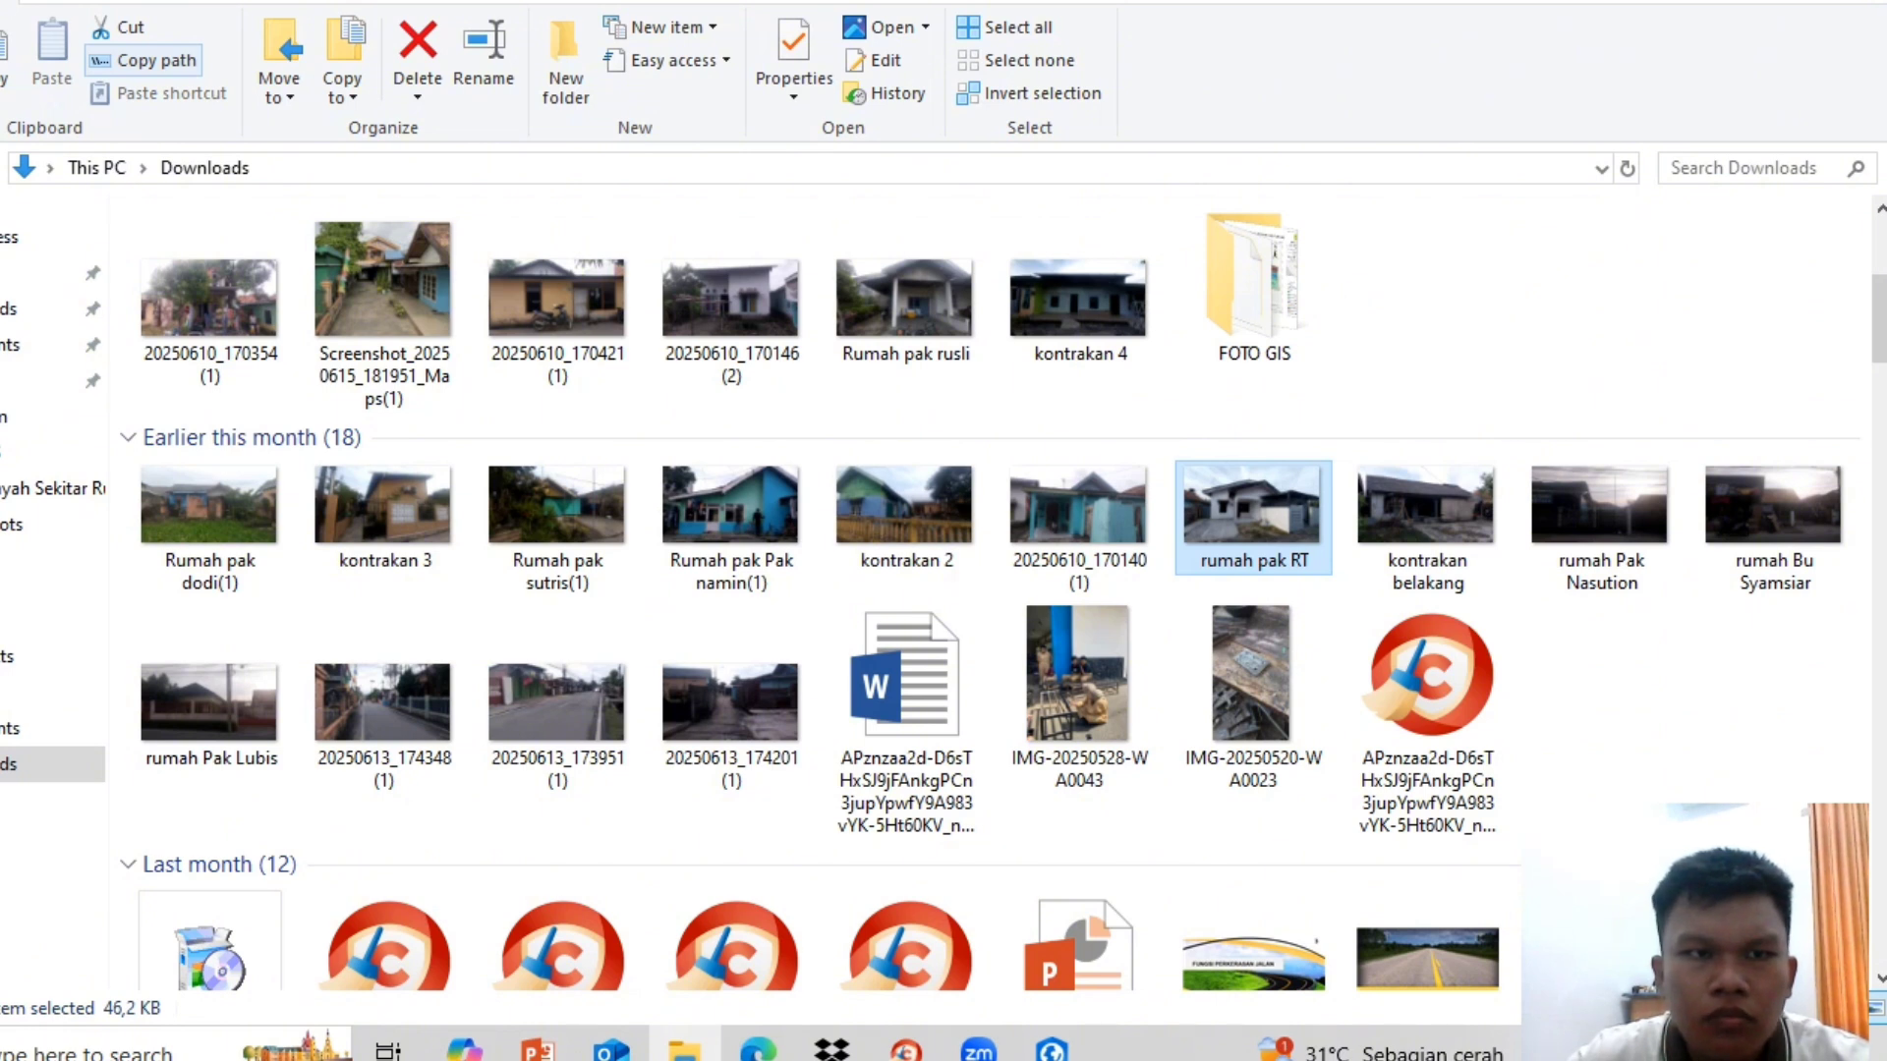
click(1052, 1049)
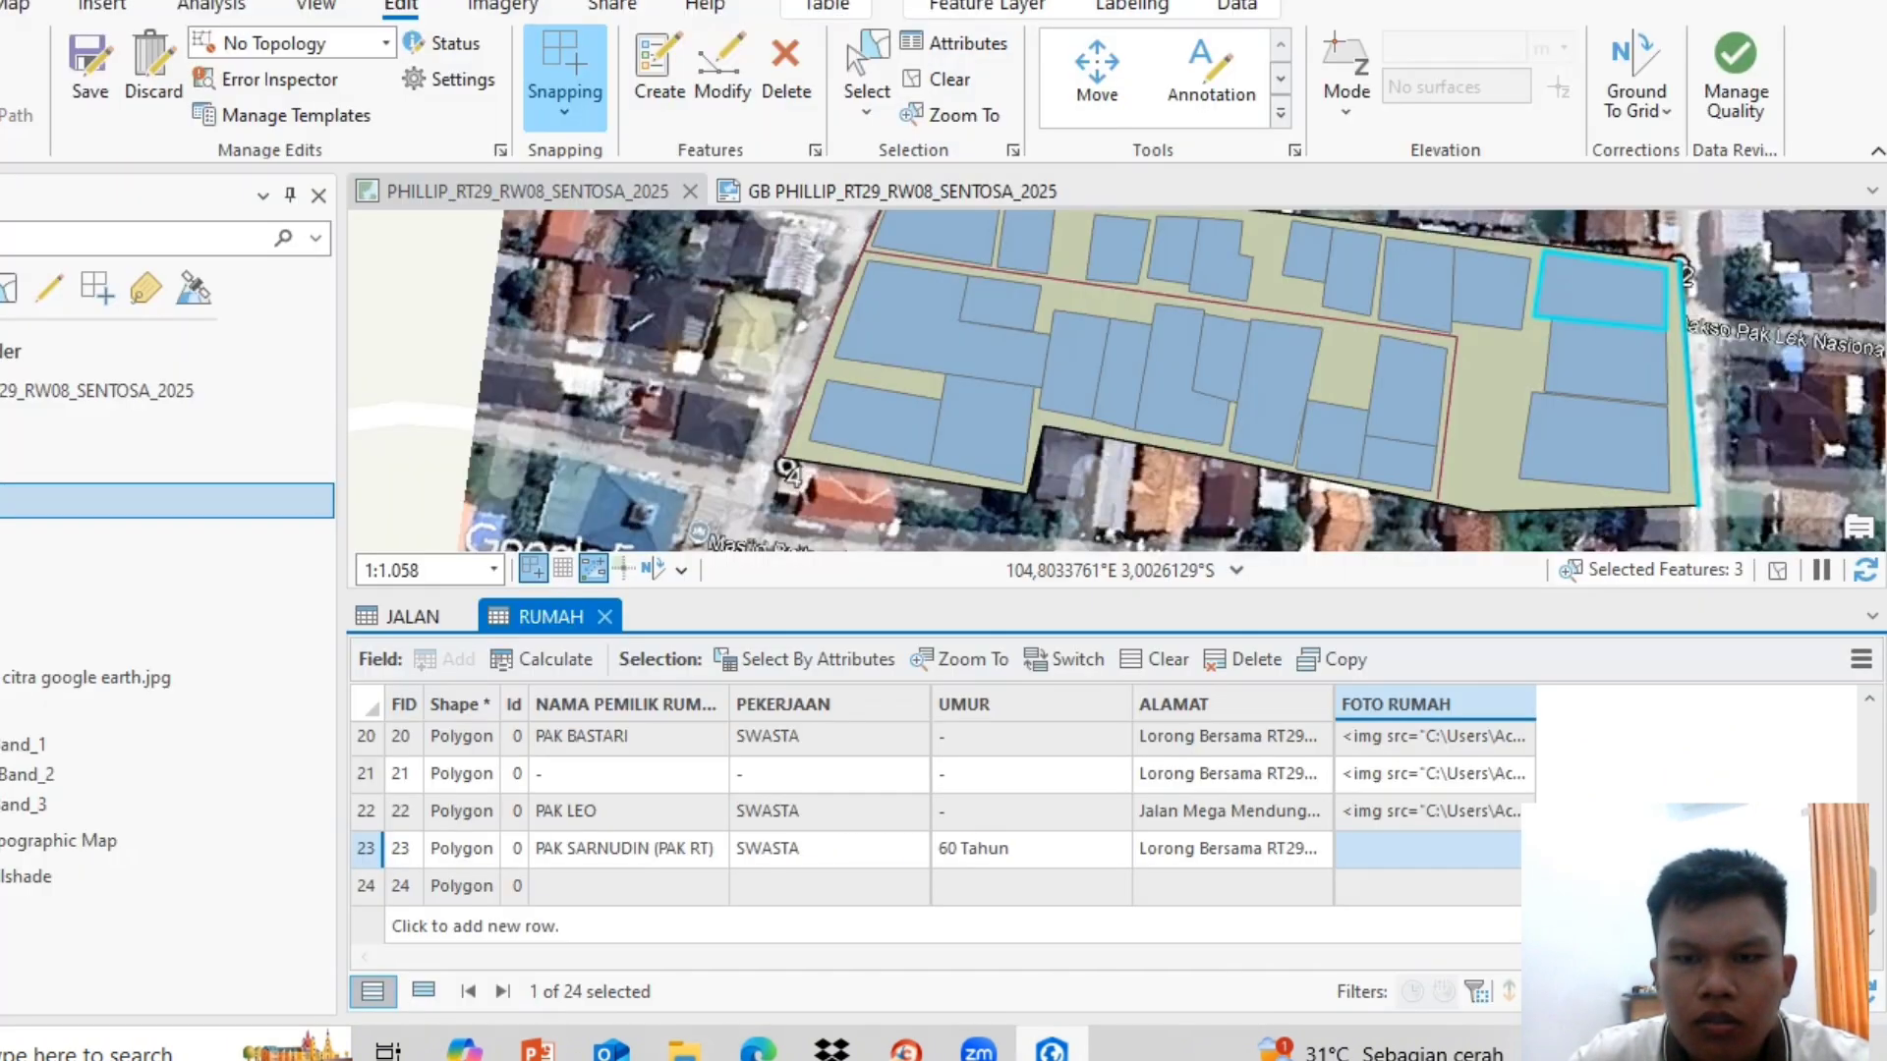
right_click(1393, 844)
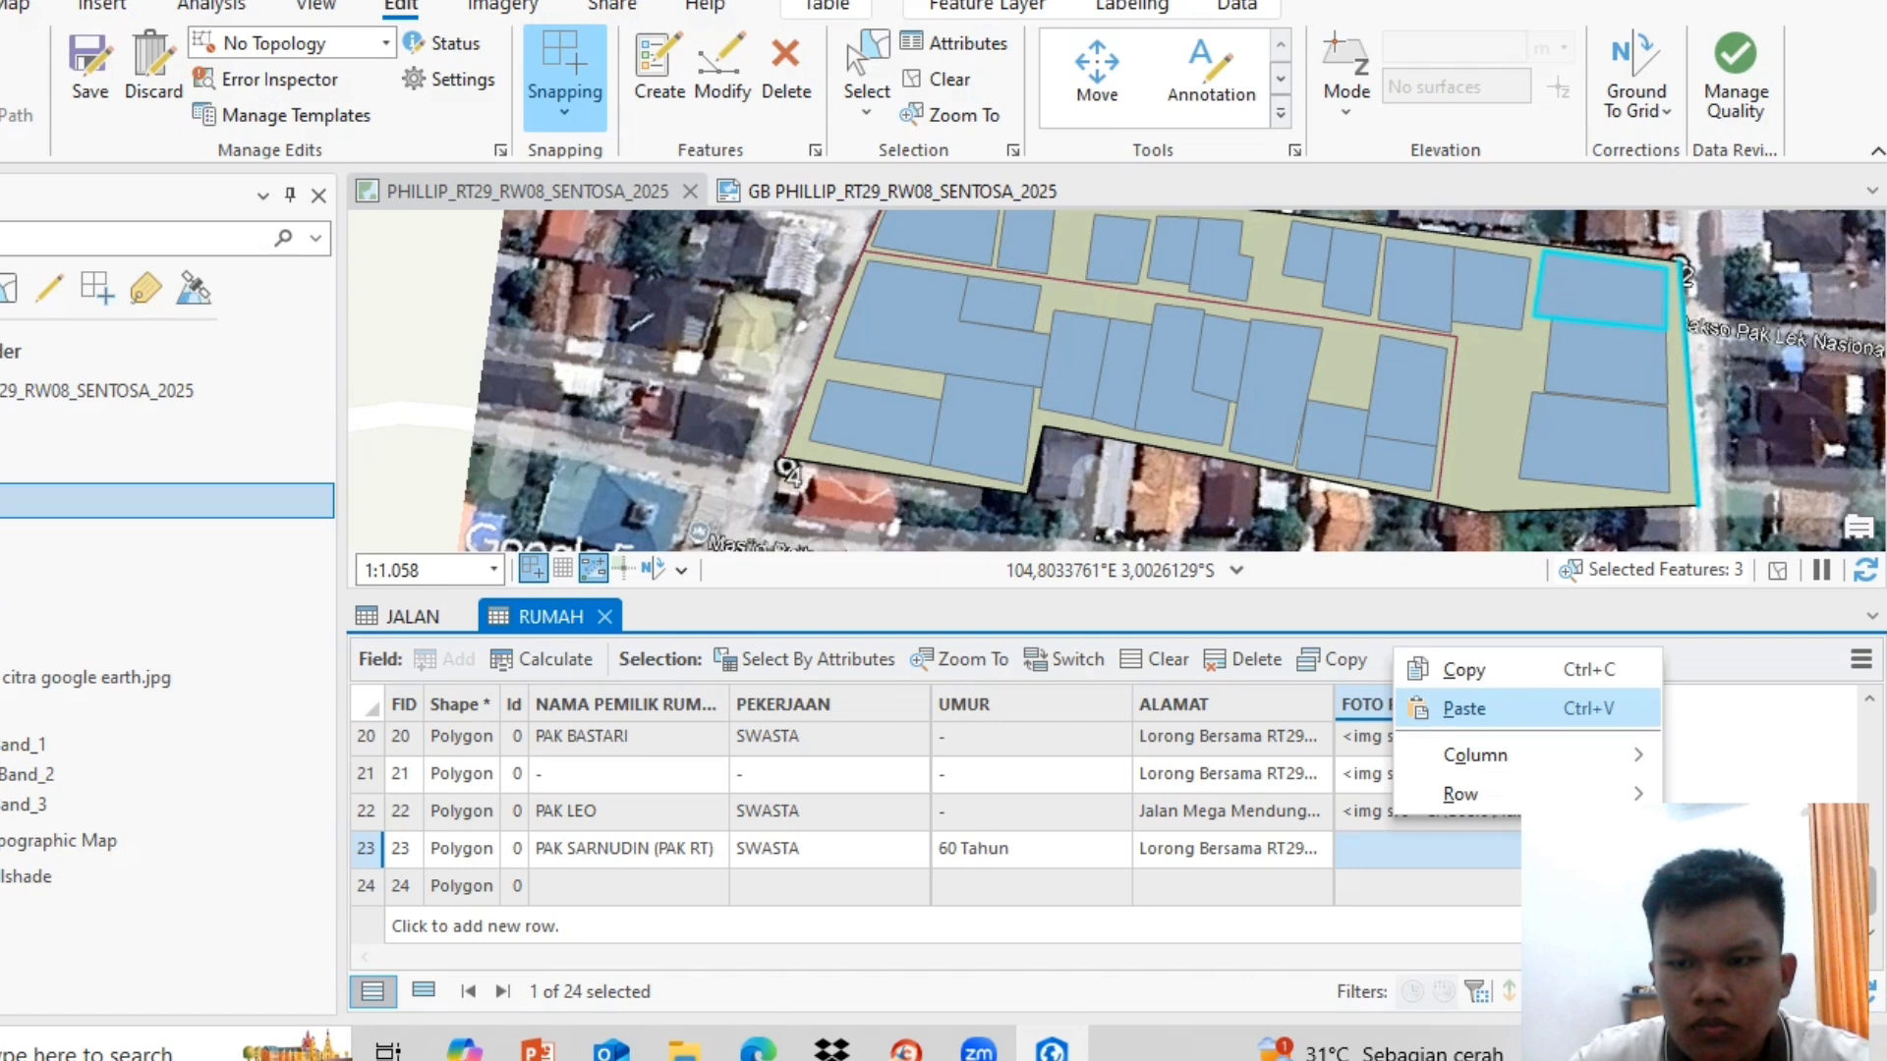
click(1464, 709)
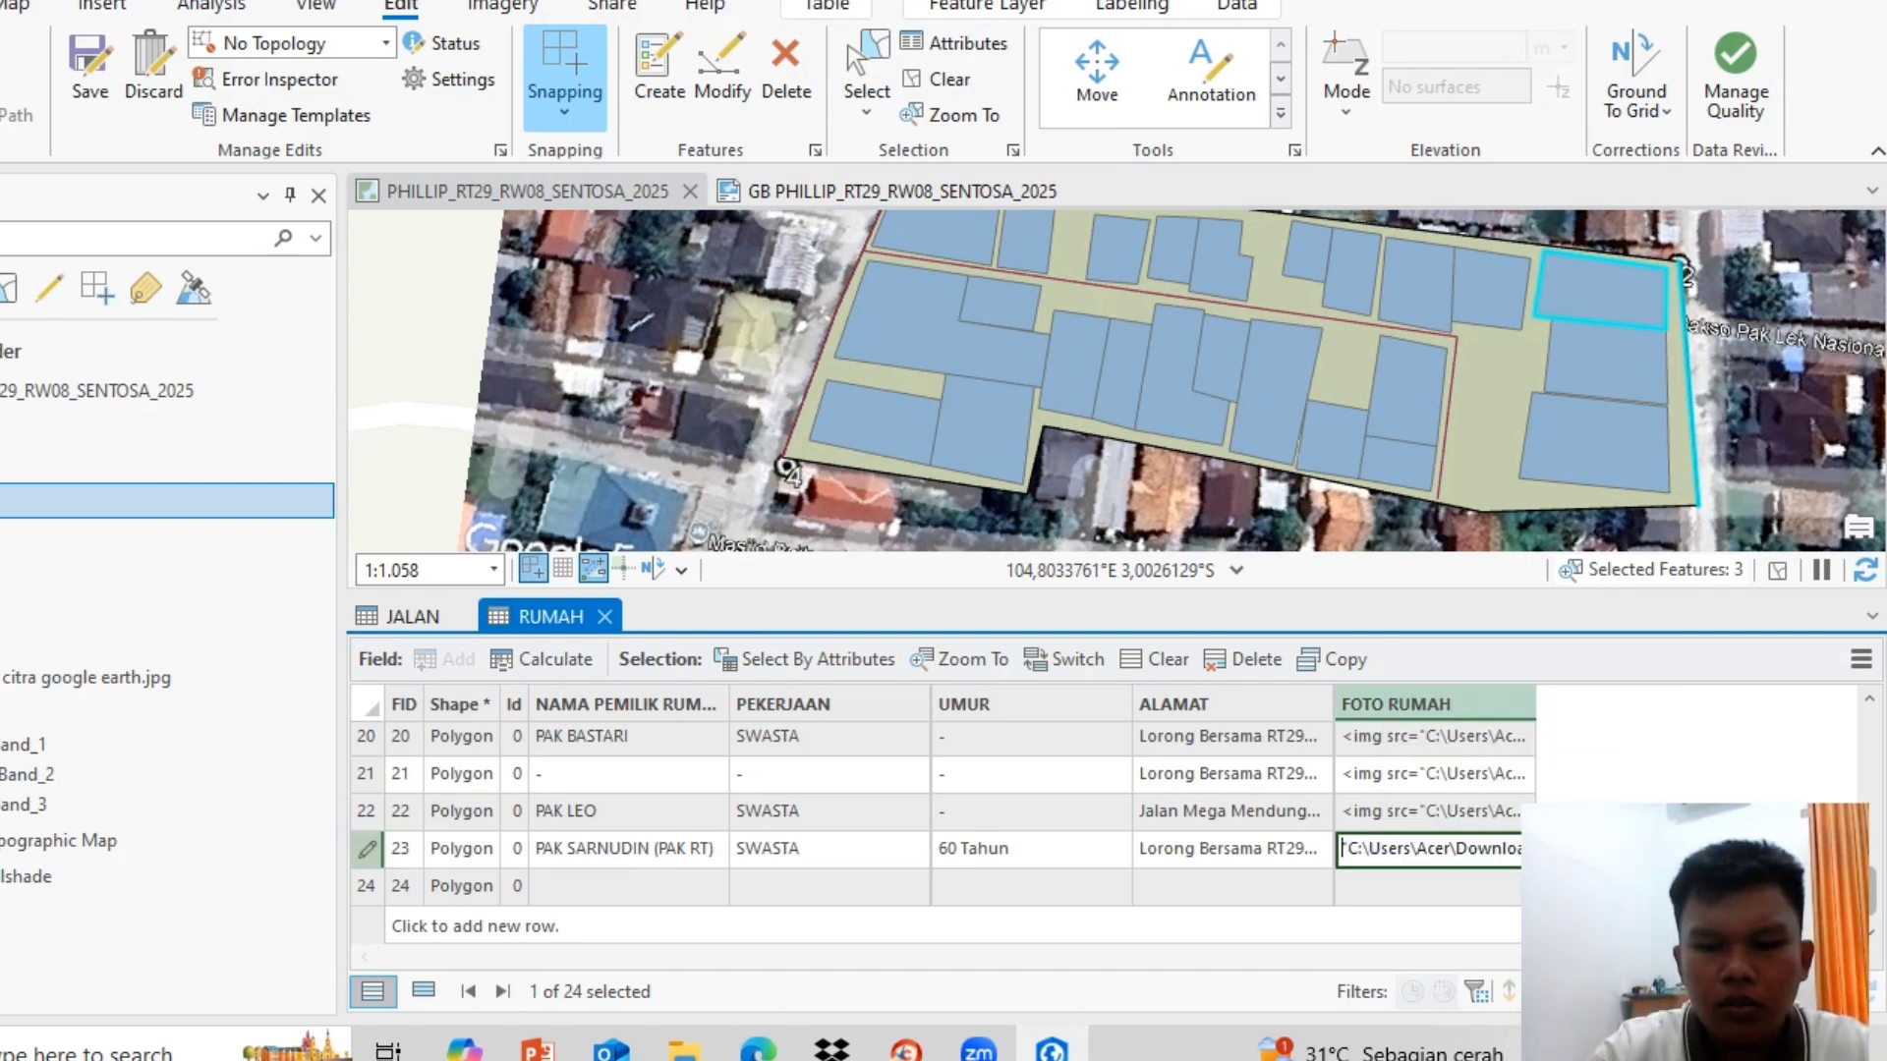
Step: Prefix the photo path in row 23's FOTO RUMAH cell with the lowercase tag <img src=
text(IMG SRC)
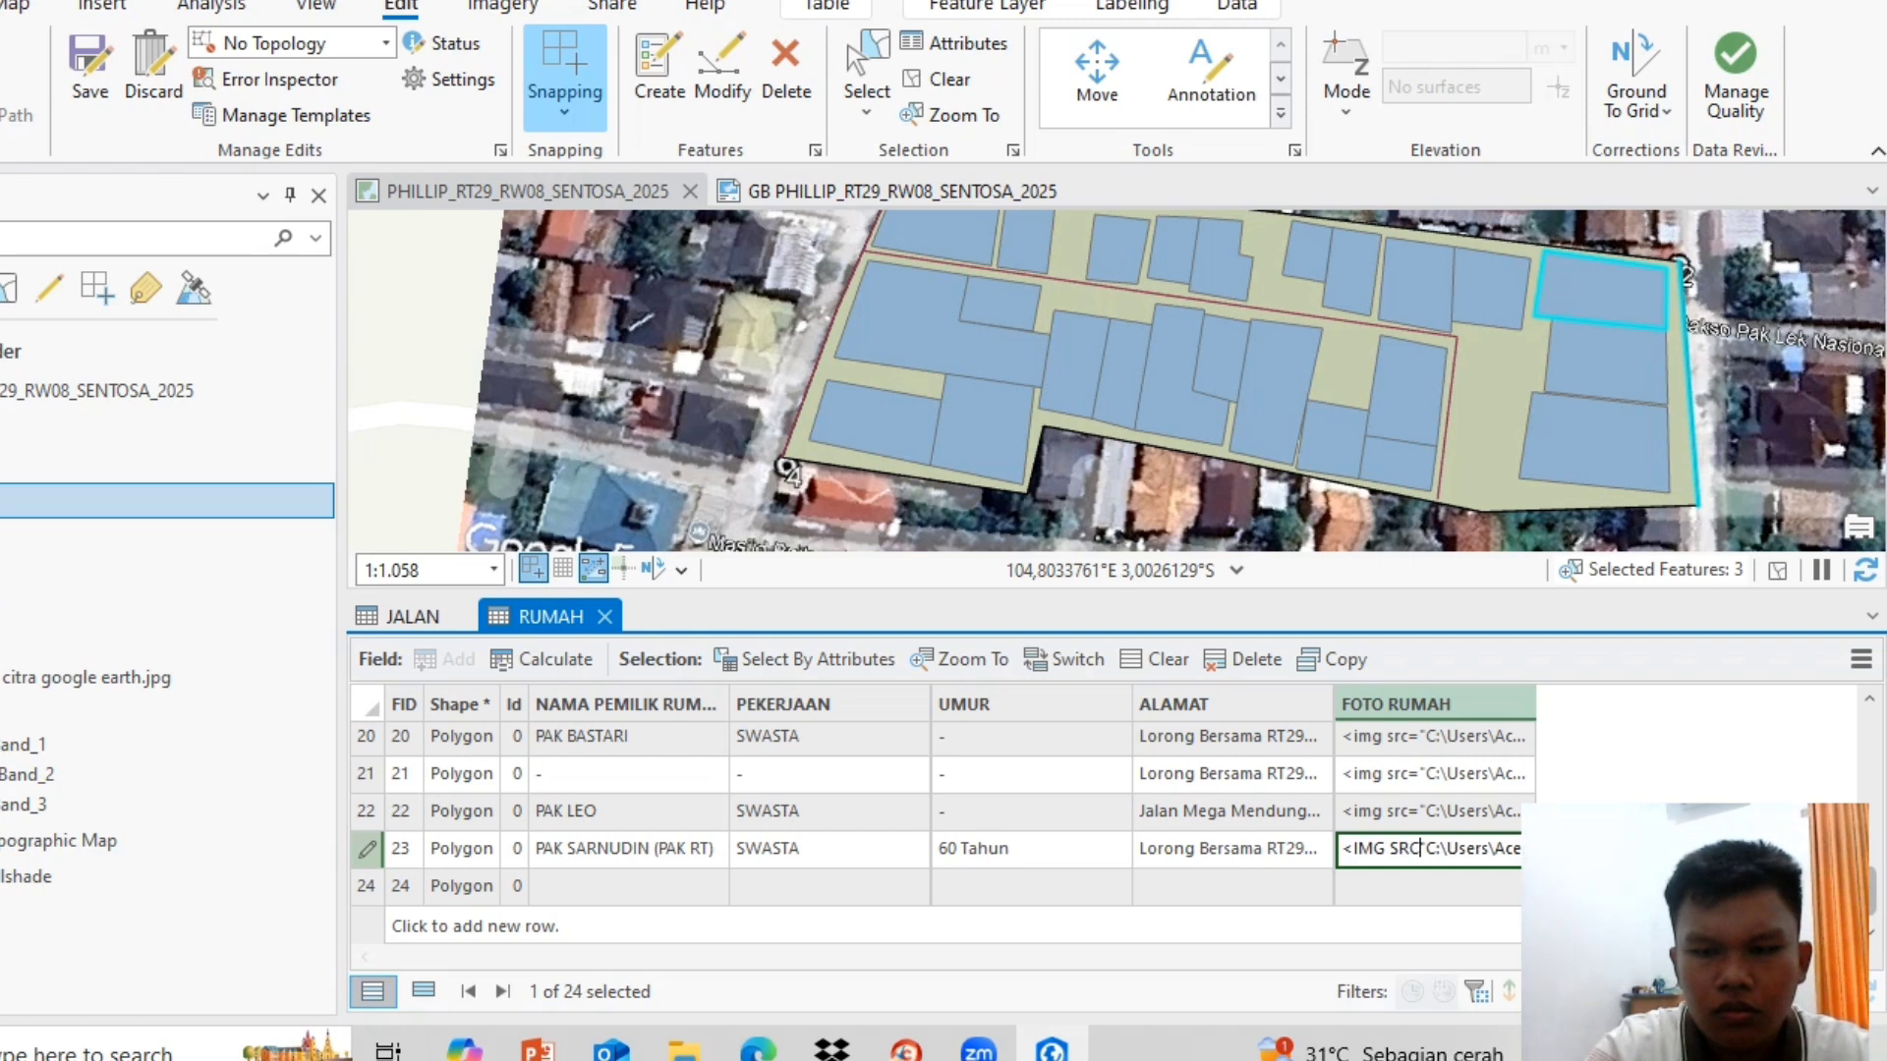
key(BackSpace)
key(BackSpace)
key(BackSpace)
key(BackSpace)
key(BackSpace)
key(BackSpace)
key(BackSpace)
key(Caps_Lock)
text(img src=)
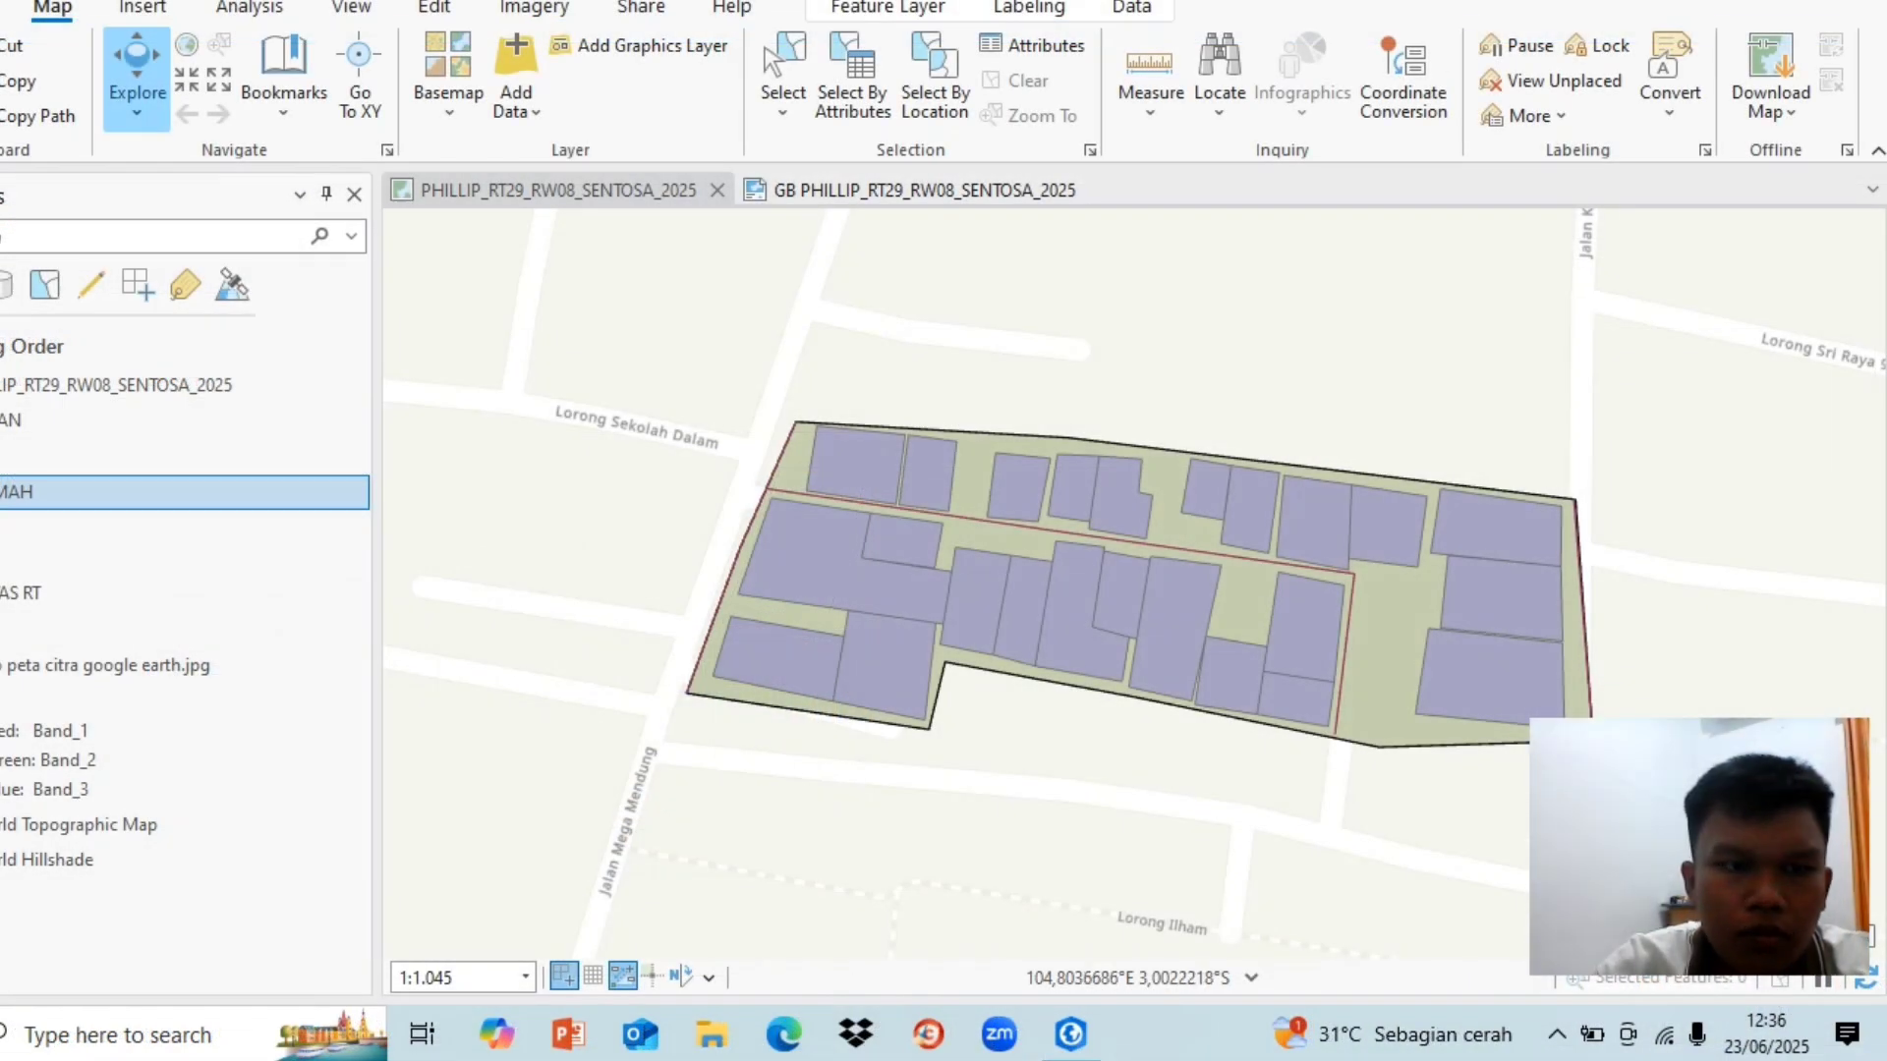
Step: Open the symbology settings of the RUMAH layer
right_click(201, 491)
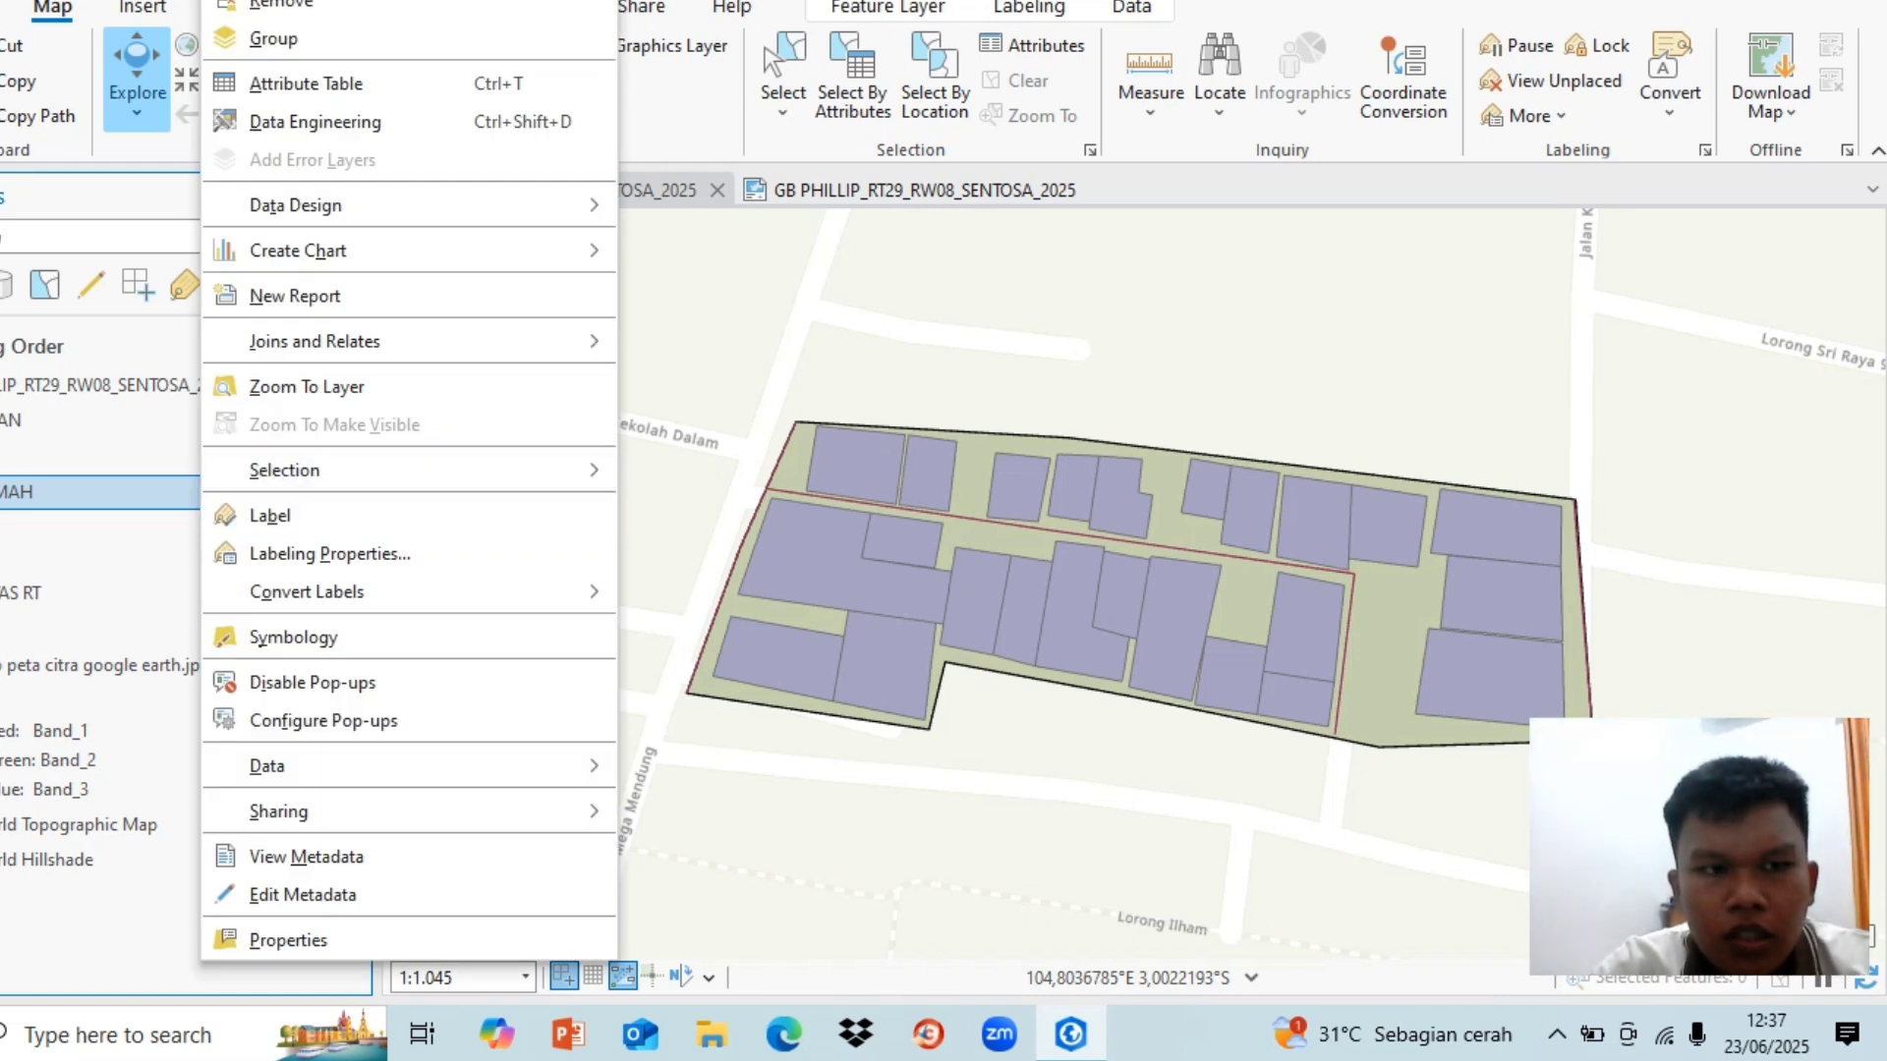
click(293, 637)
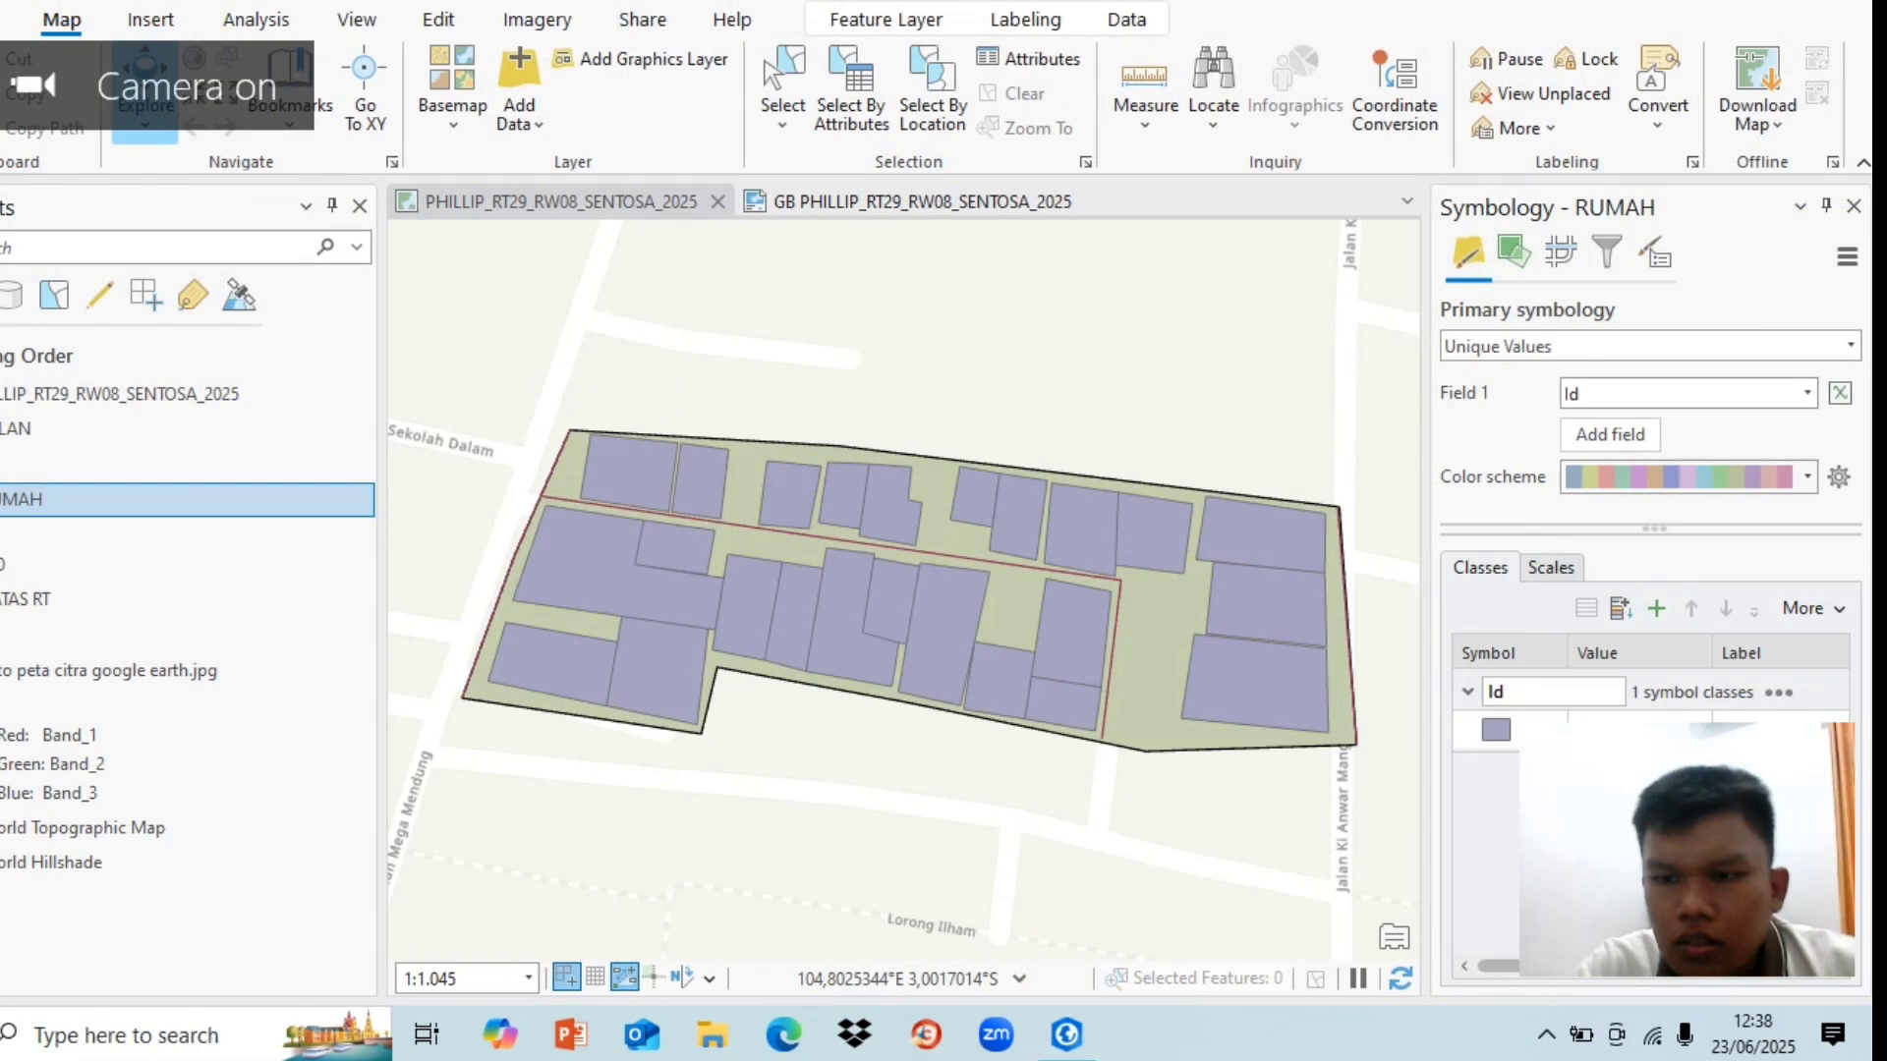
Step: Symbolize the RUMAH layer with unique values based on the NAMA PEMILIK RUMAH field and open the colour scheme choices
click(1806, 393)
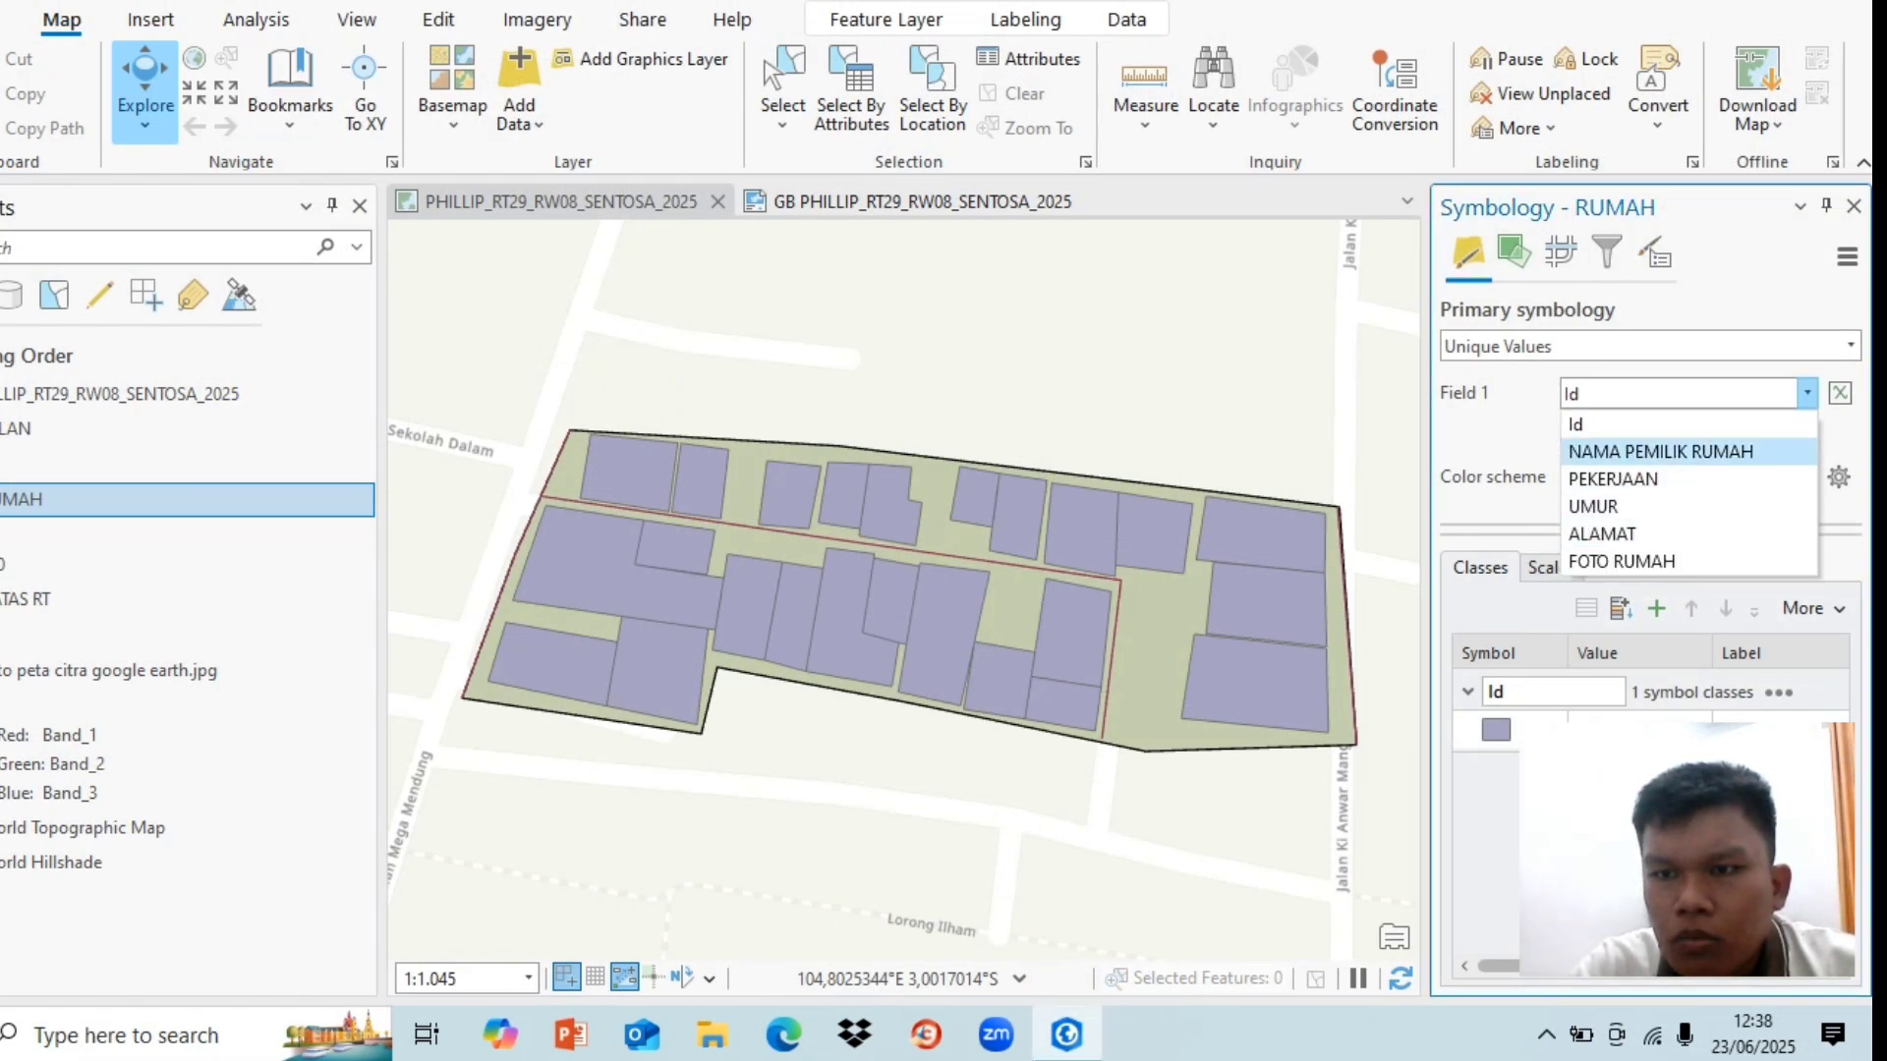
click(1680, 451)
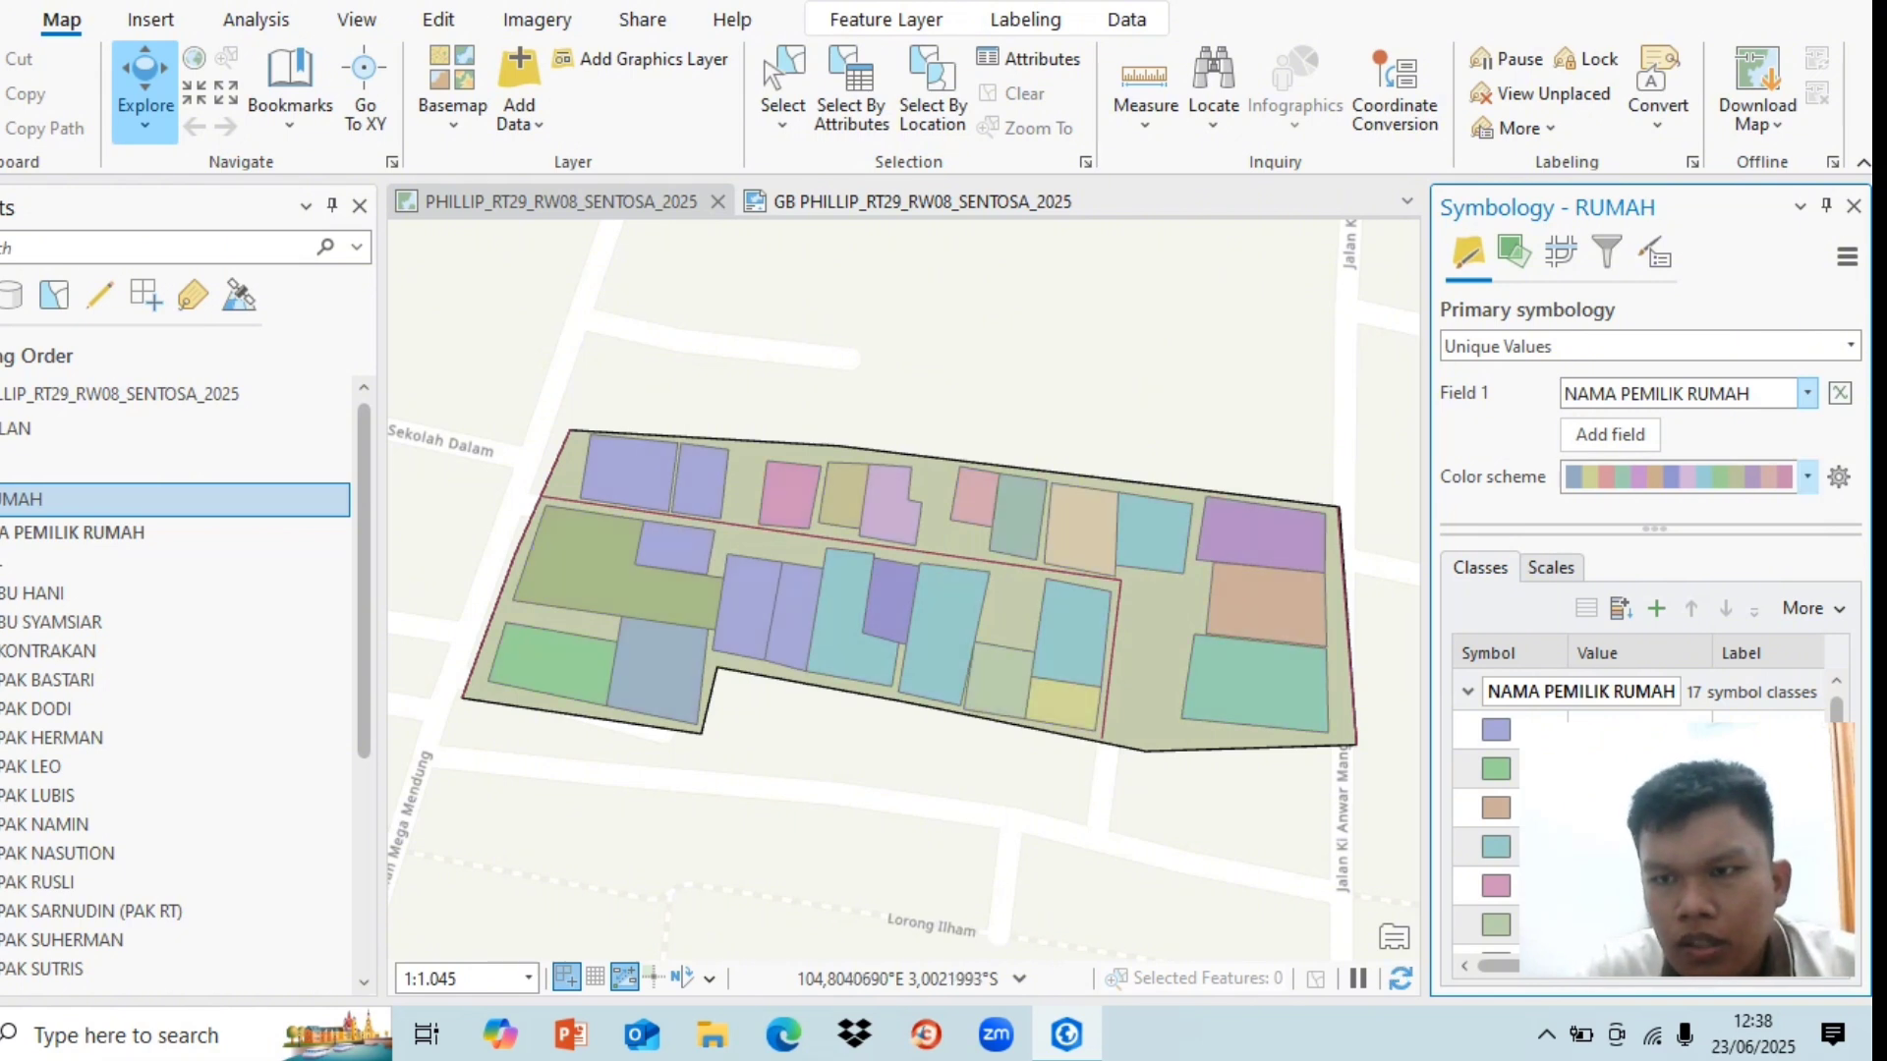
click(1808, 477)
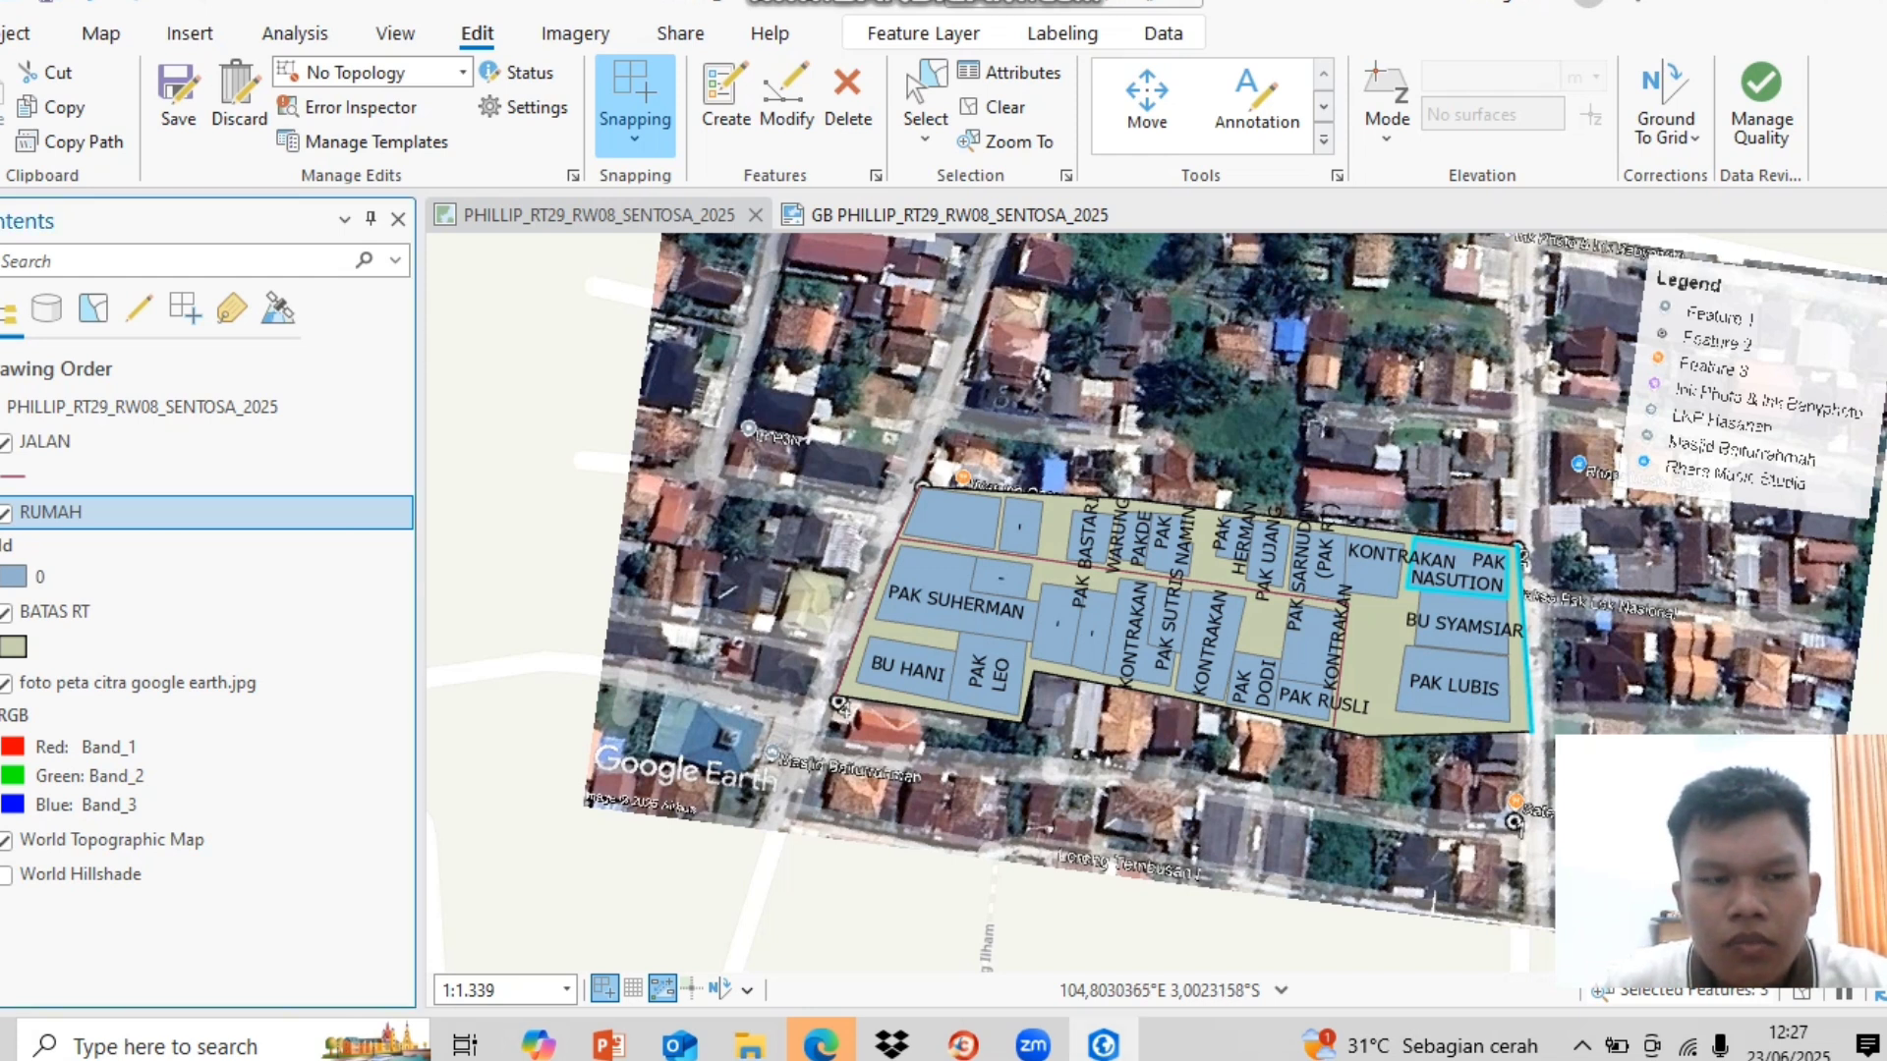
right_click(110, 512)
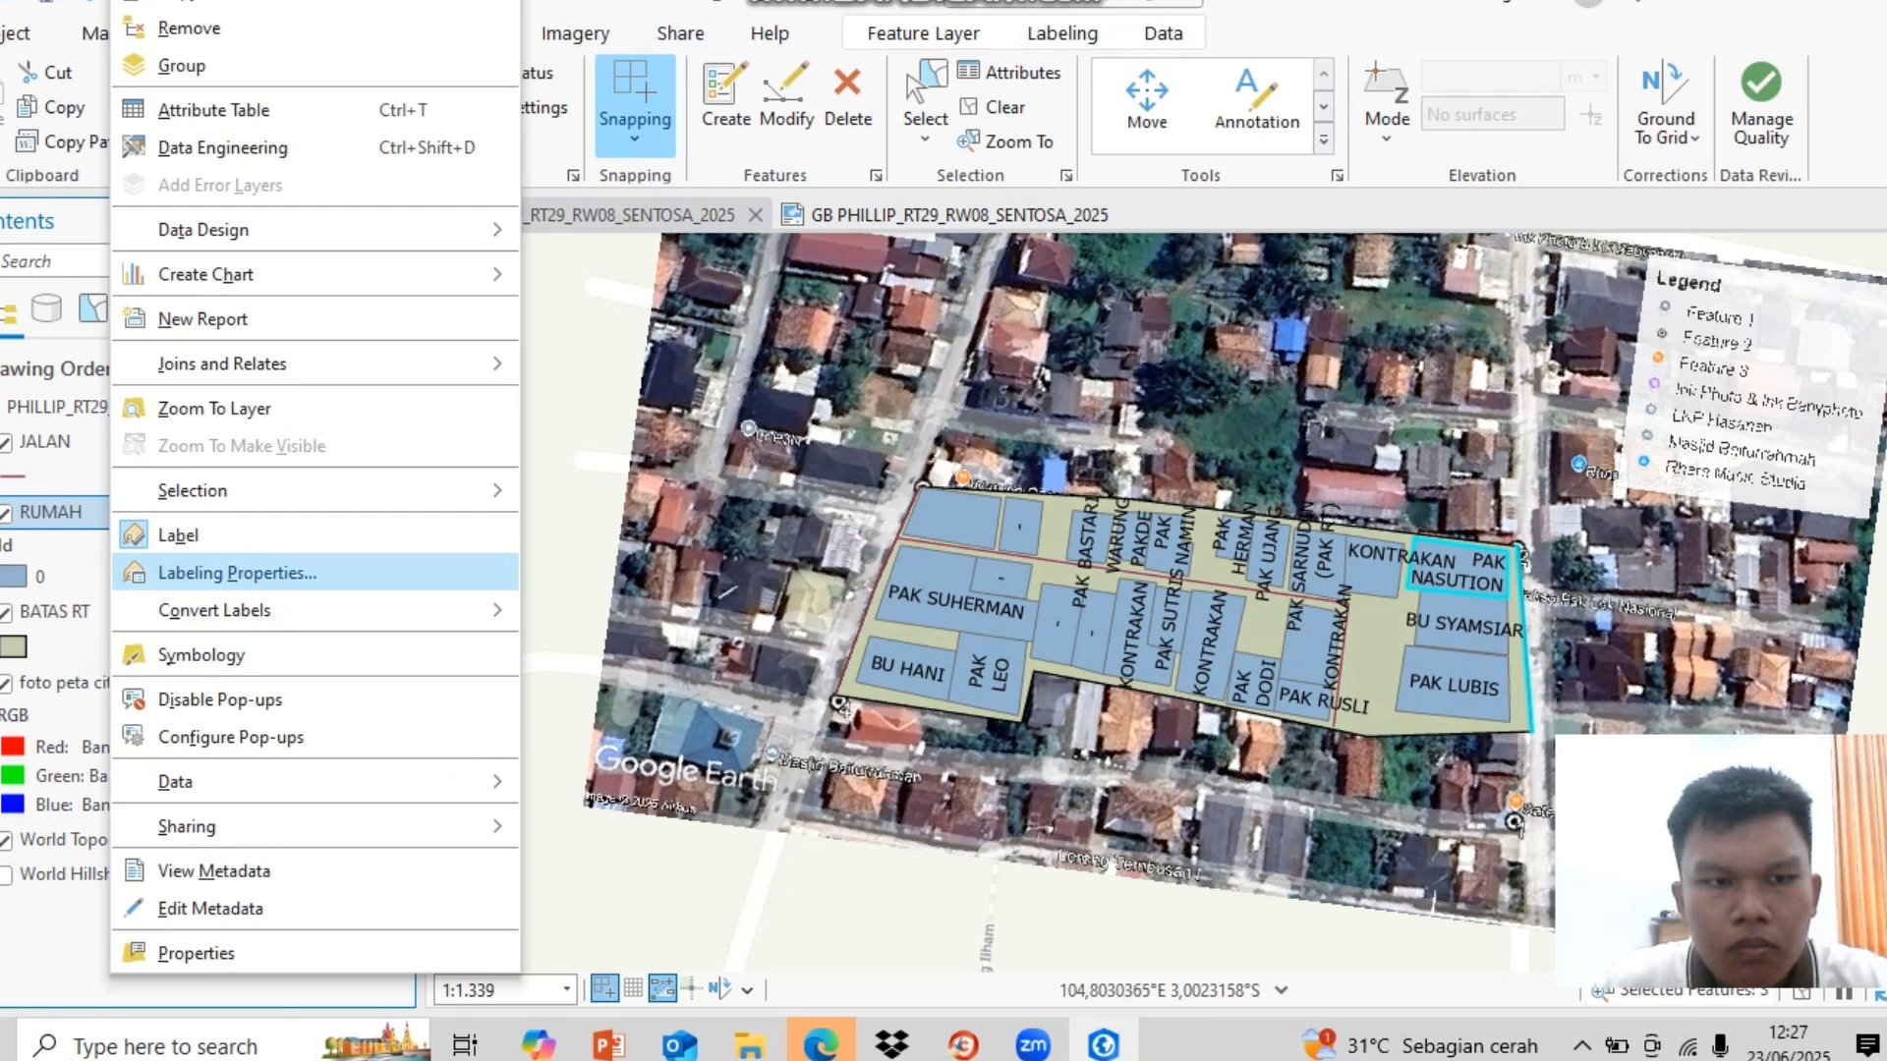
key(Escape)
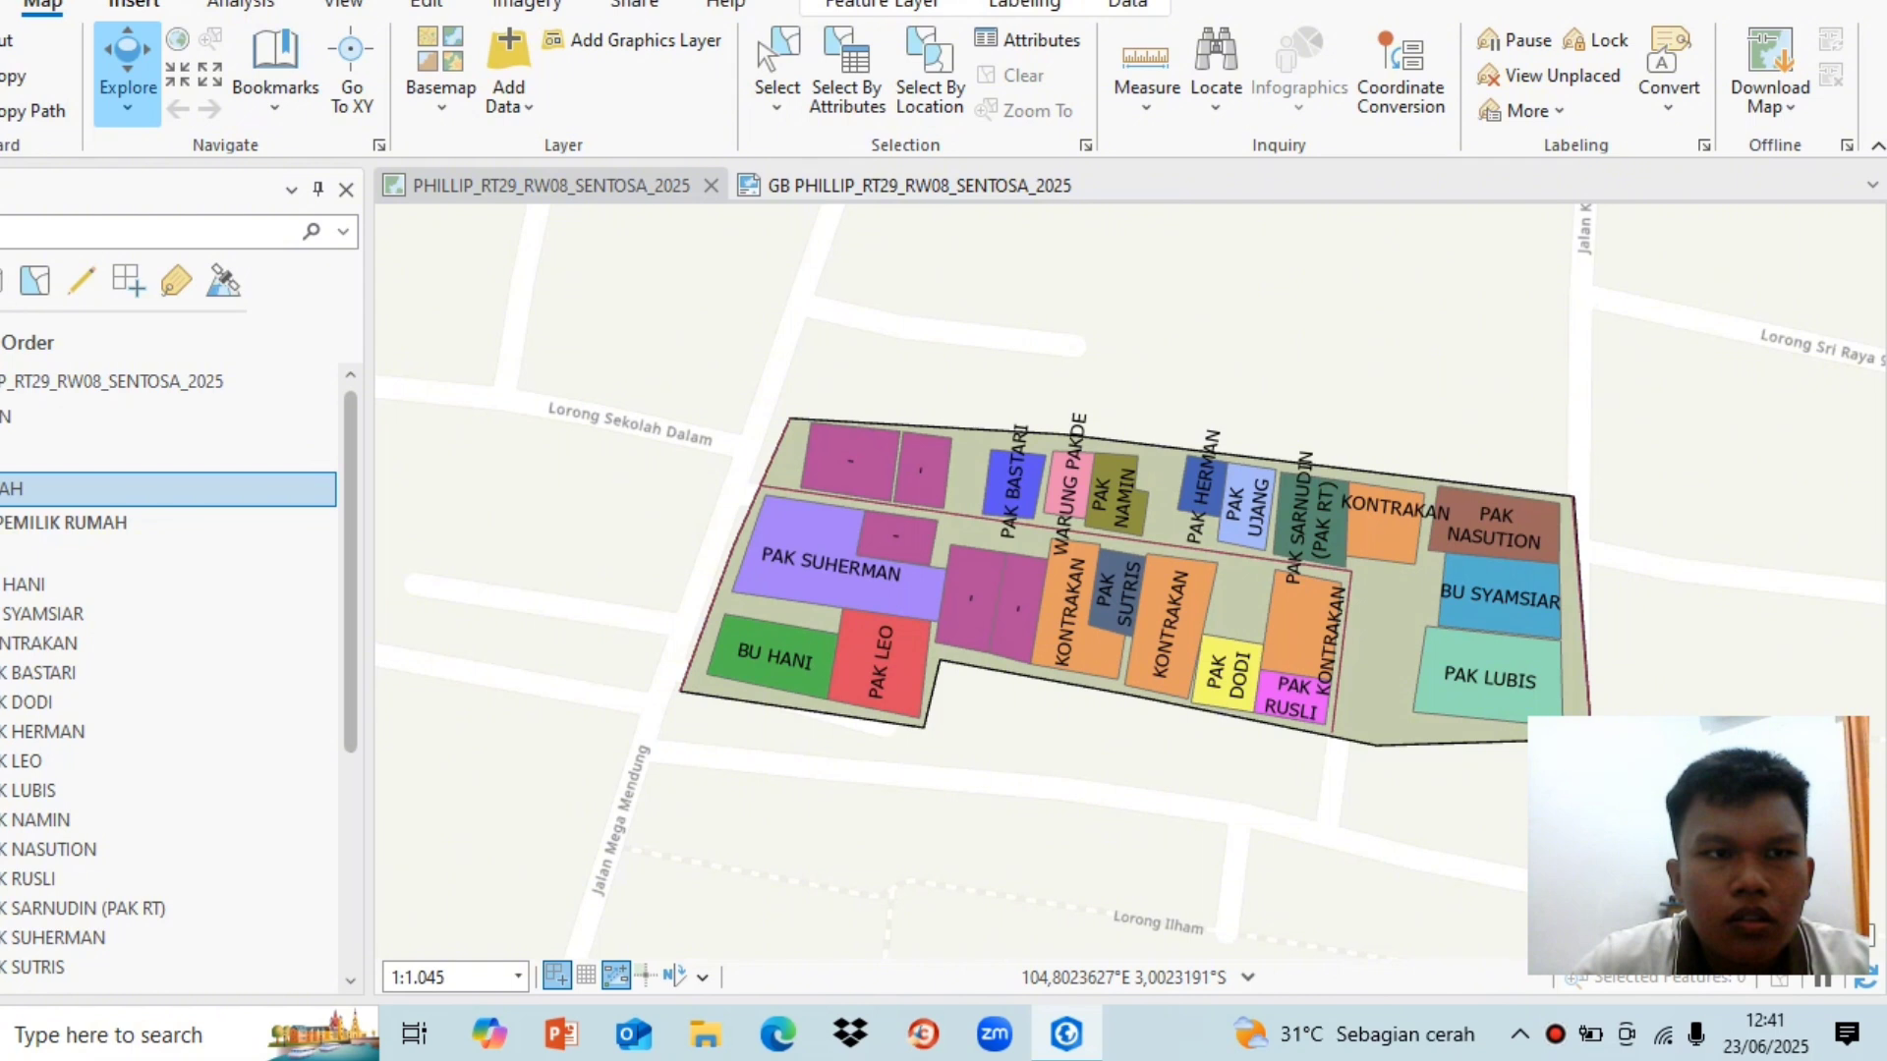
Step: Create a new A3 landscape layout
click(134, 5)
click(8, 94)
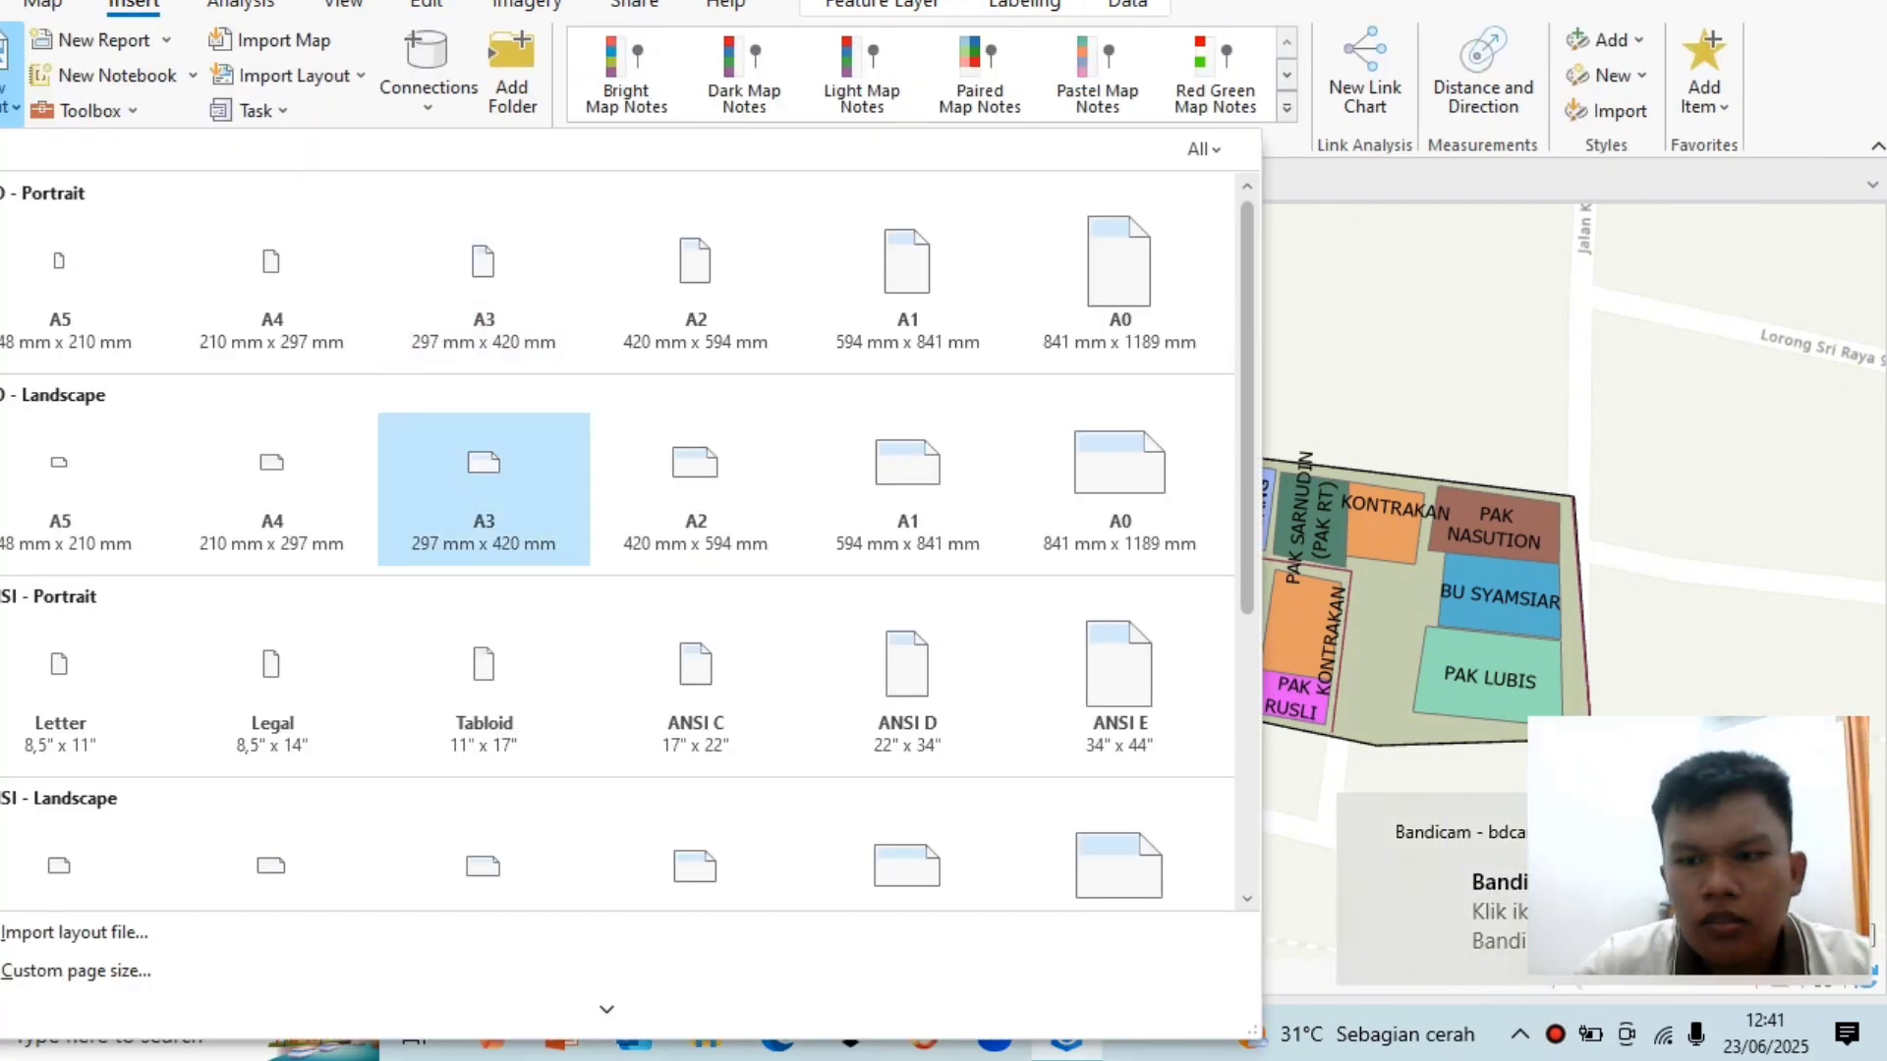
click(484, 488)
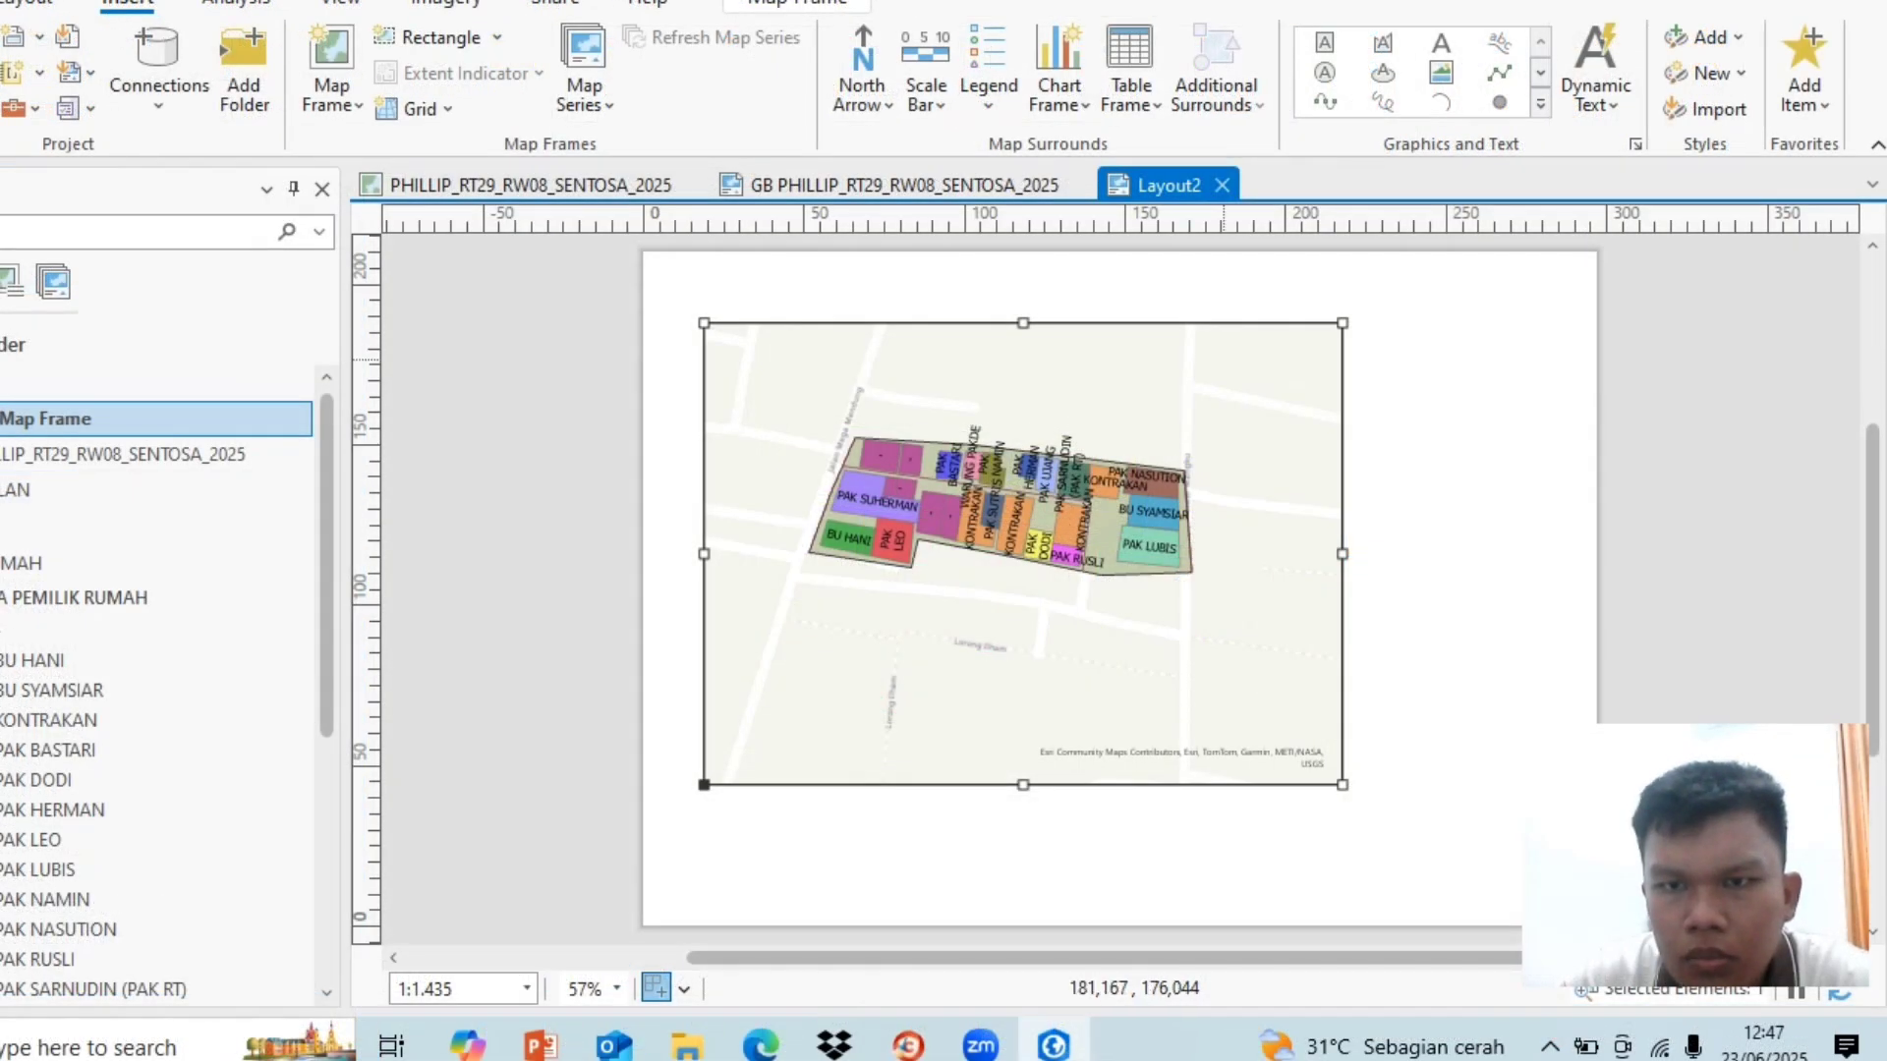
Step: Activate the layout's map frame and adjust the zoom of the map inside it
right_click(1224, 359)
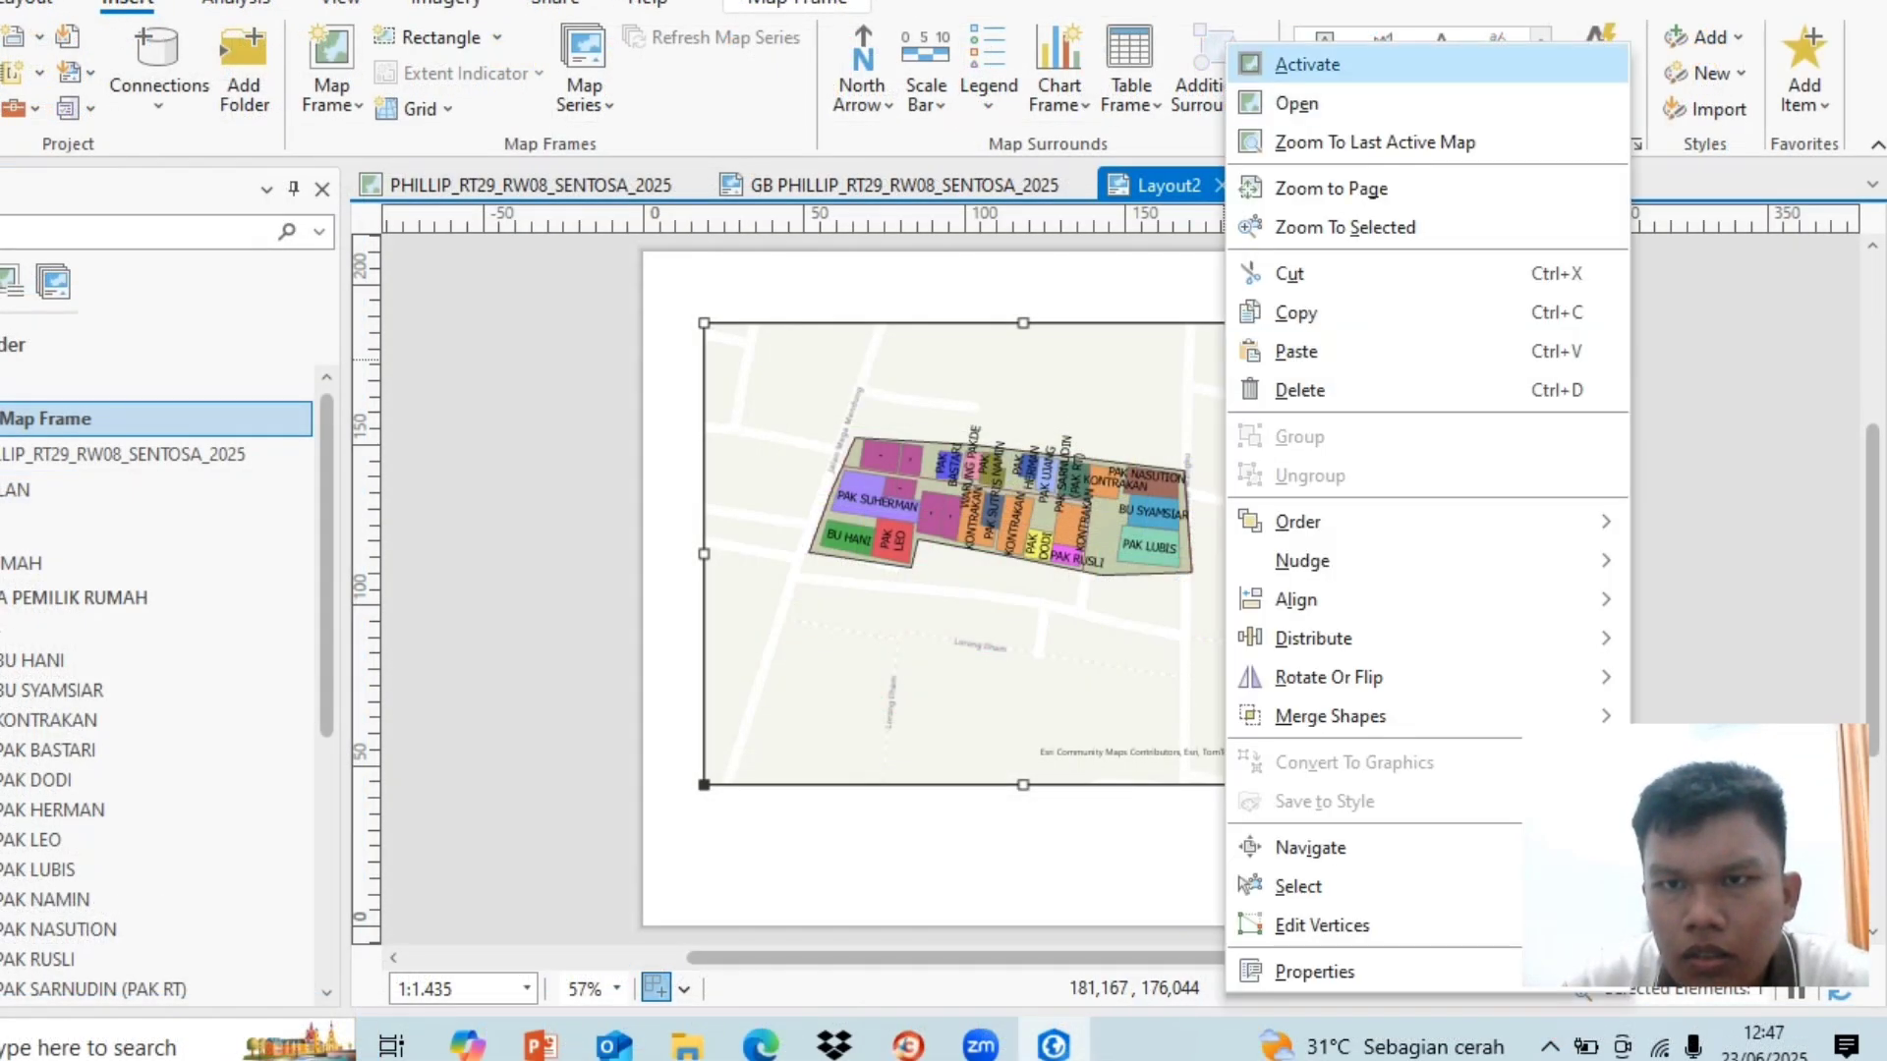
click(1307, 64)
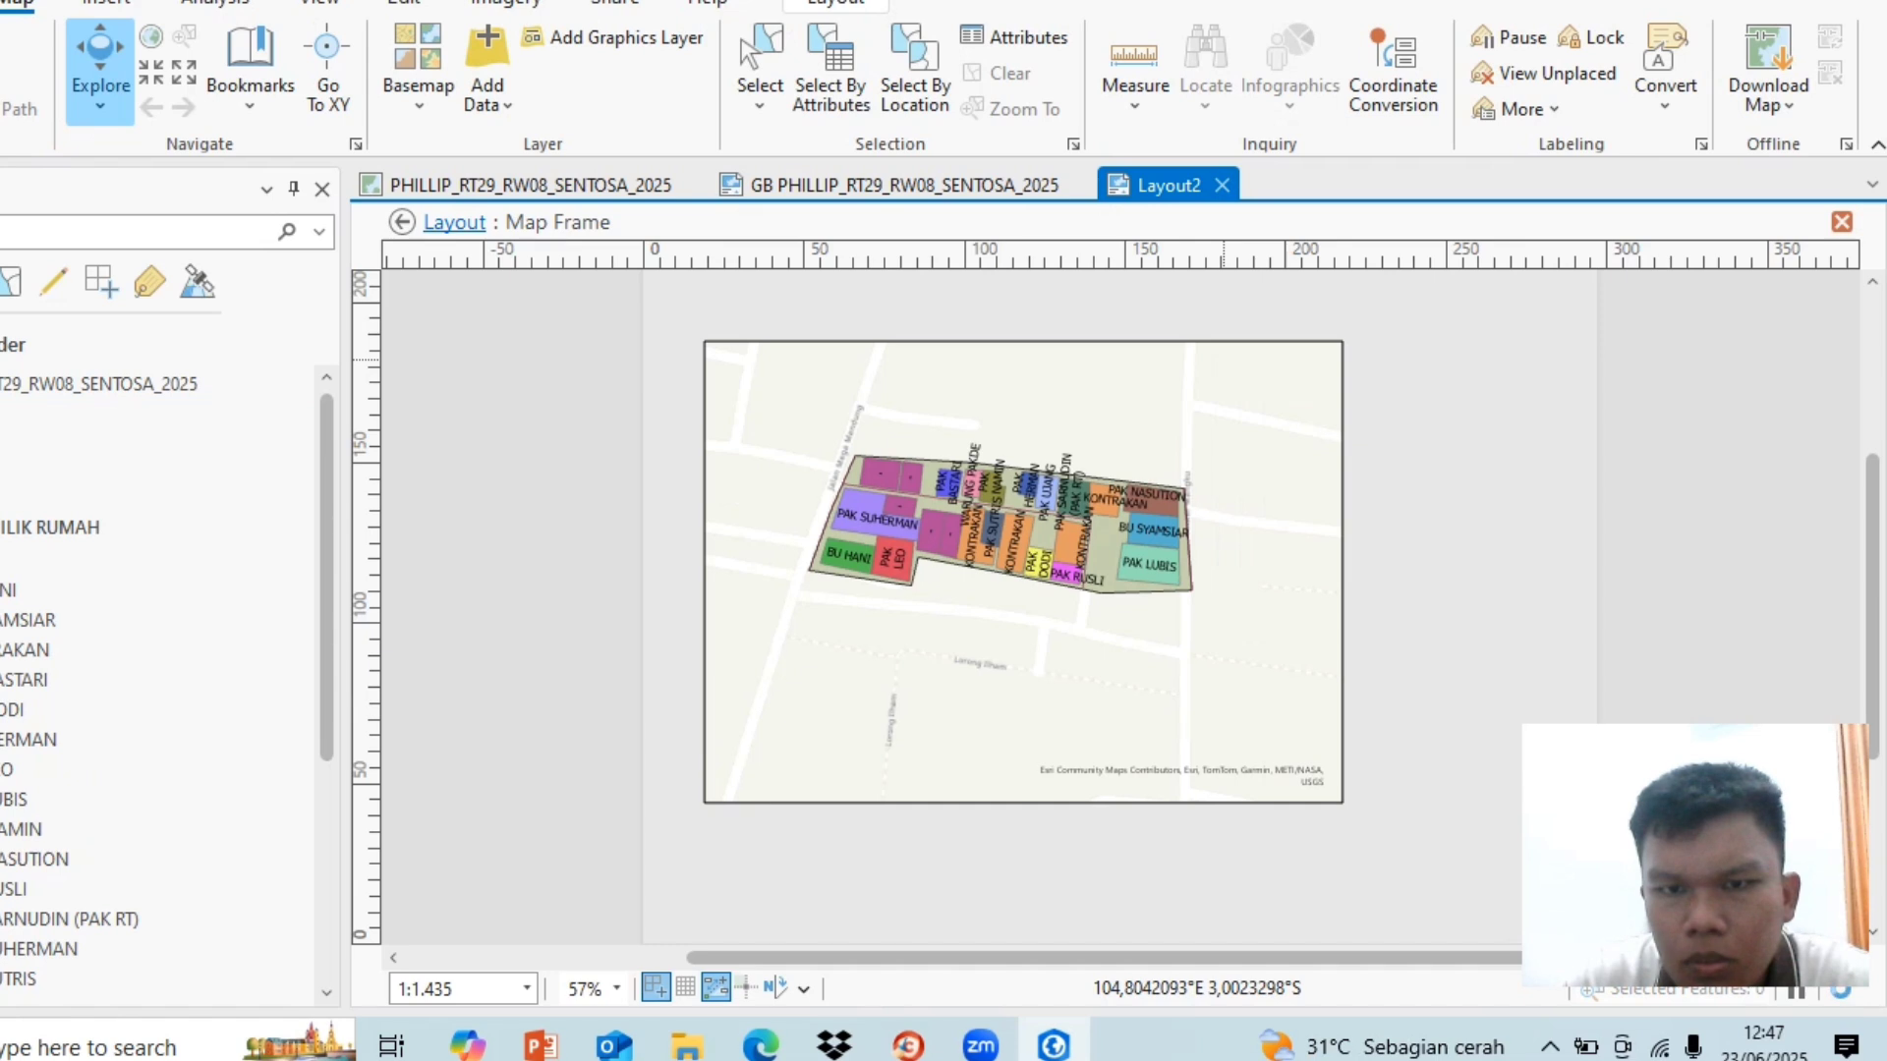
scroll(937, 526, down, 2)
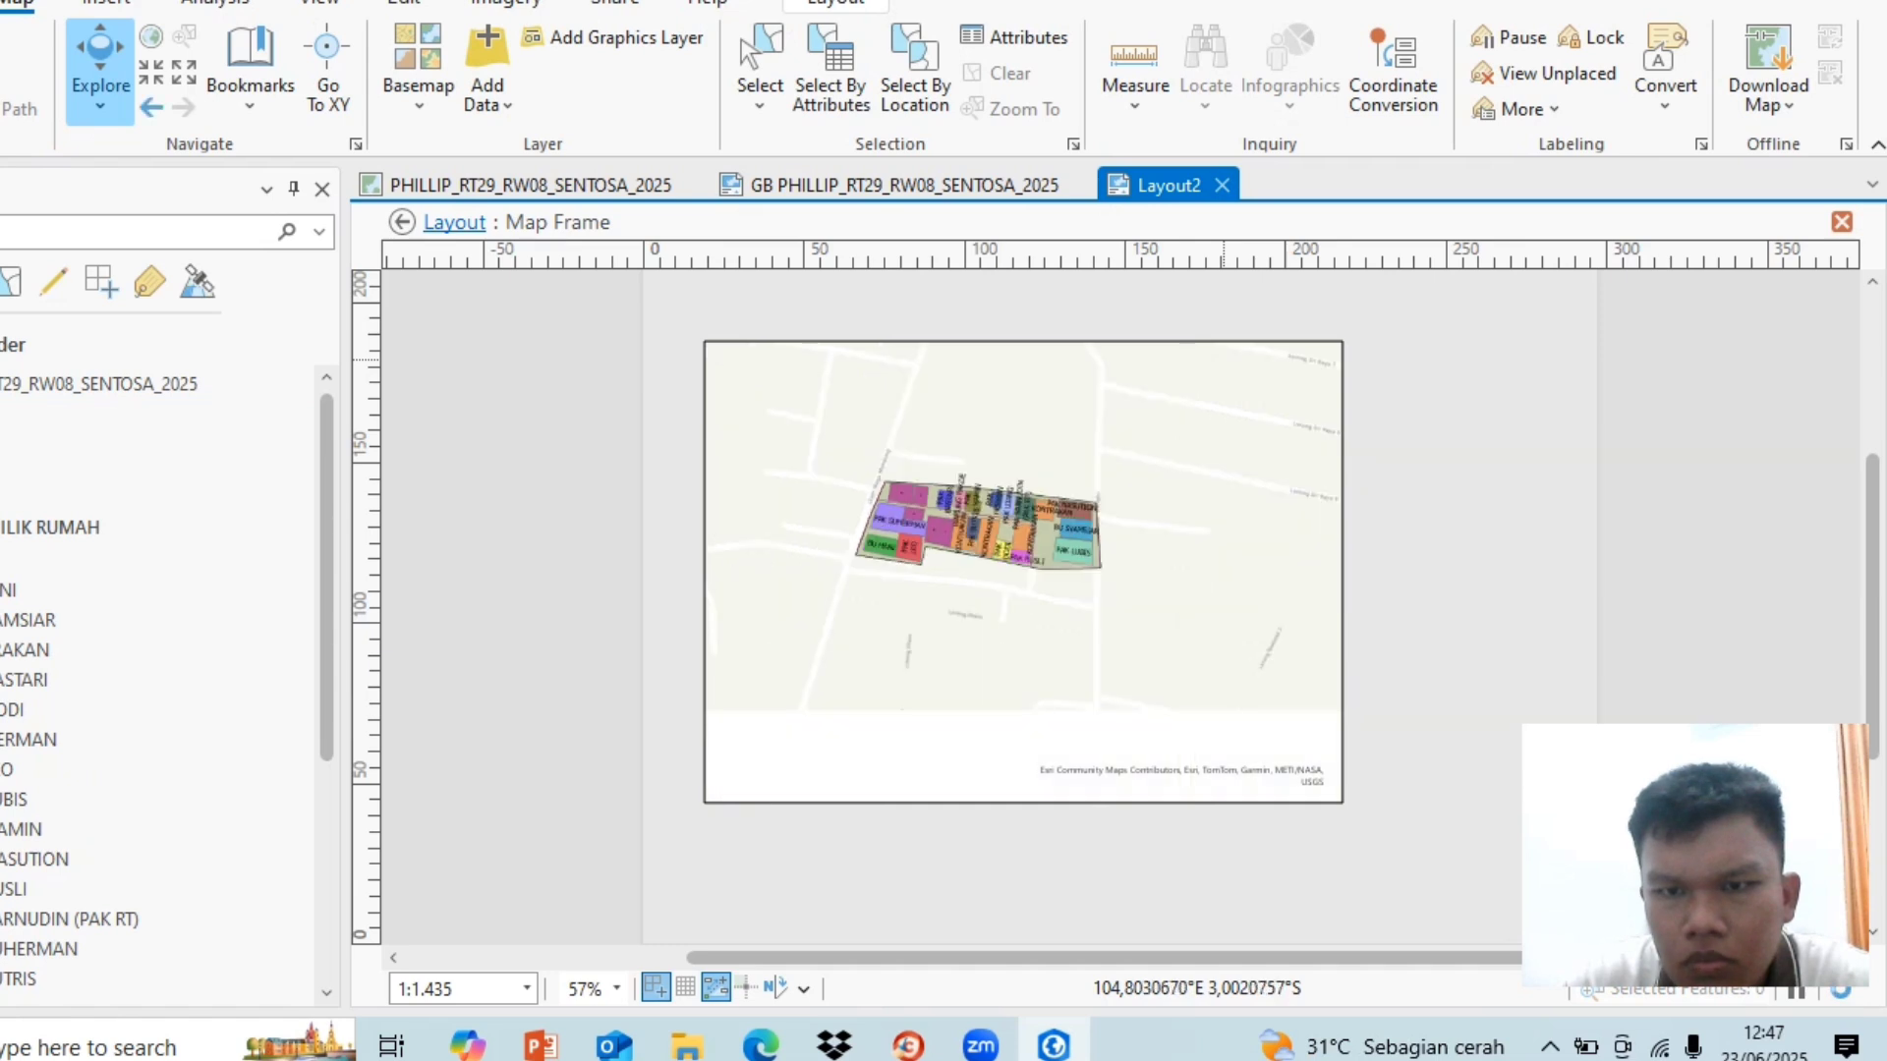
scroll(948, 501, up, 2)
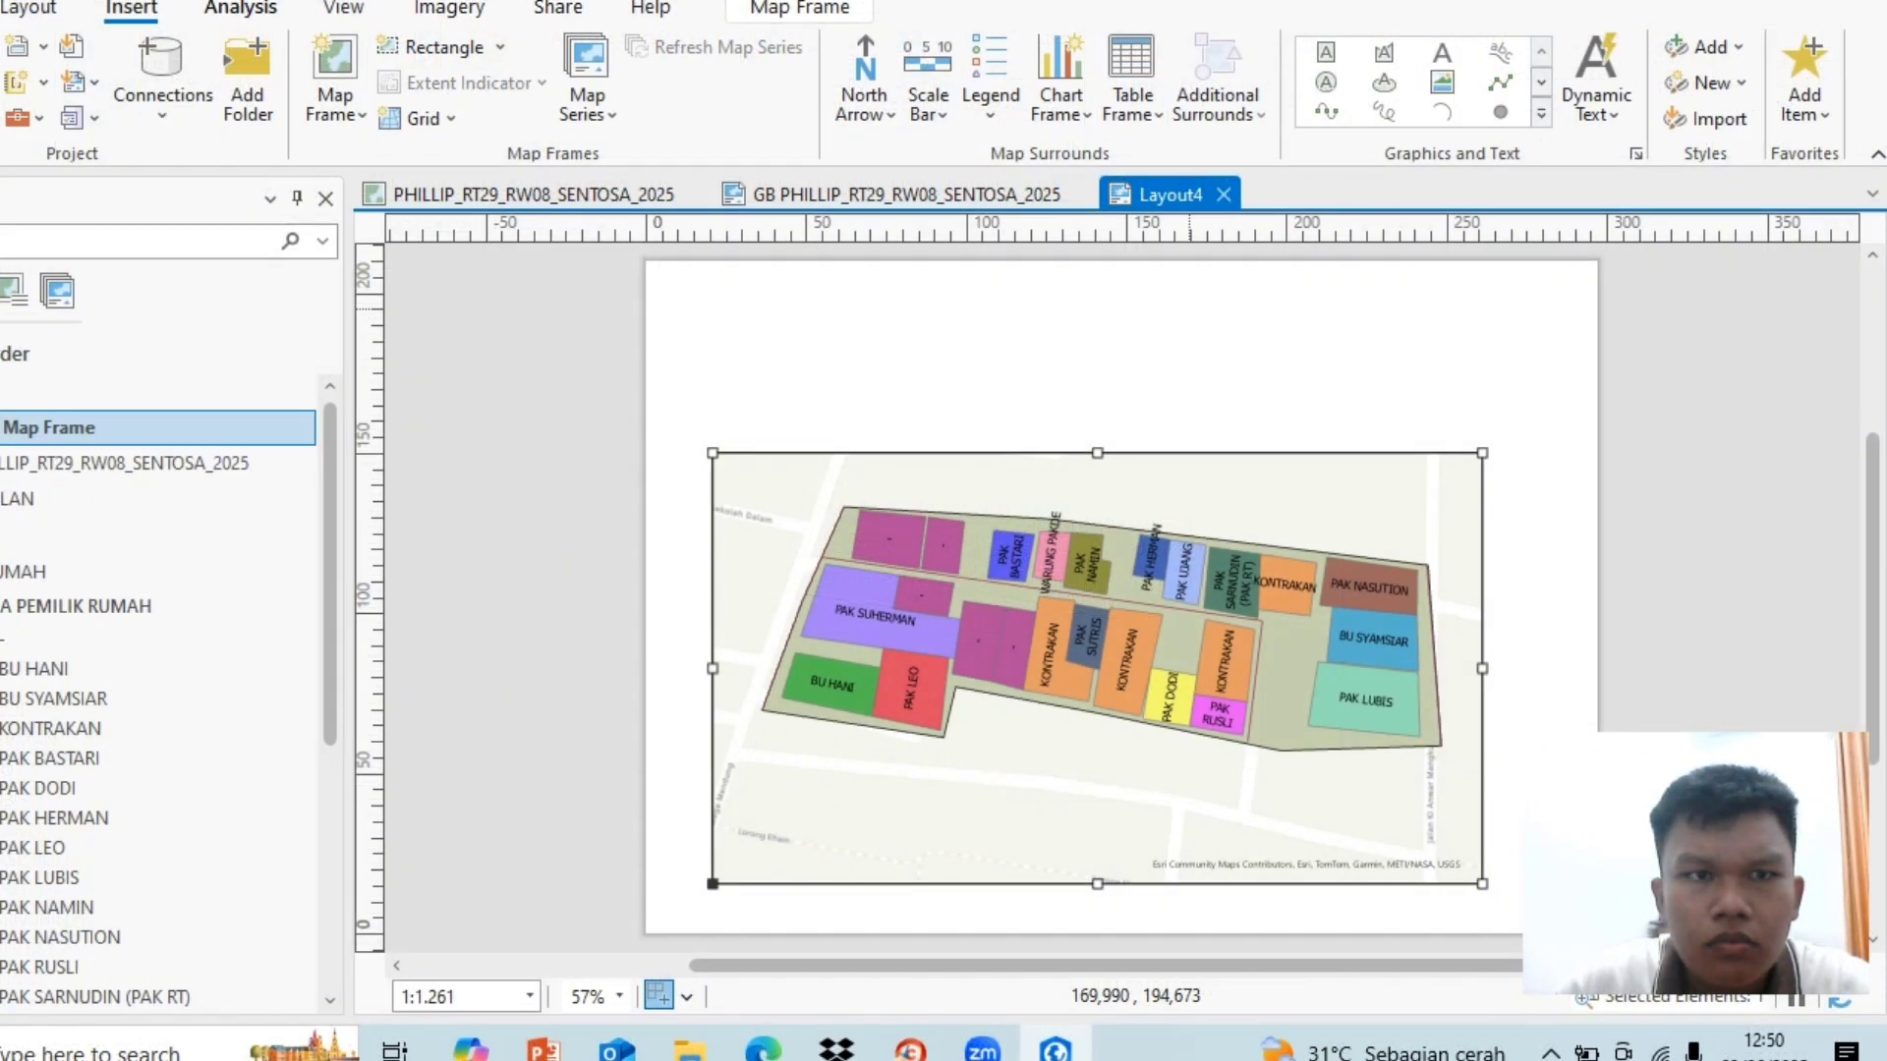
Step: Add a Black Vertical Label Graticule to the layout's map frame
click(240, 9)
click(132, 9)
click(424, 119)
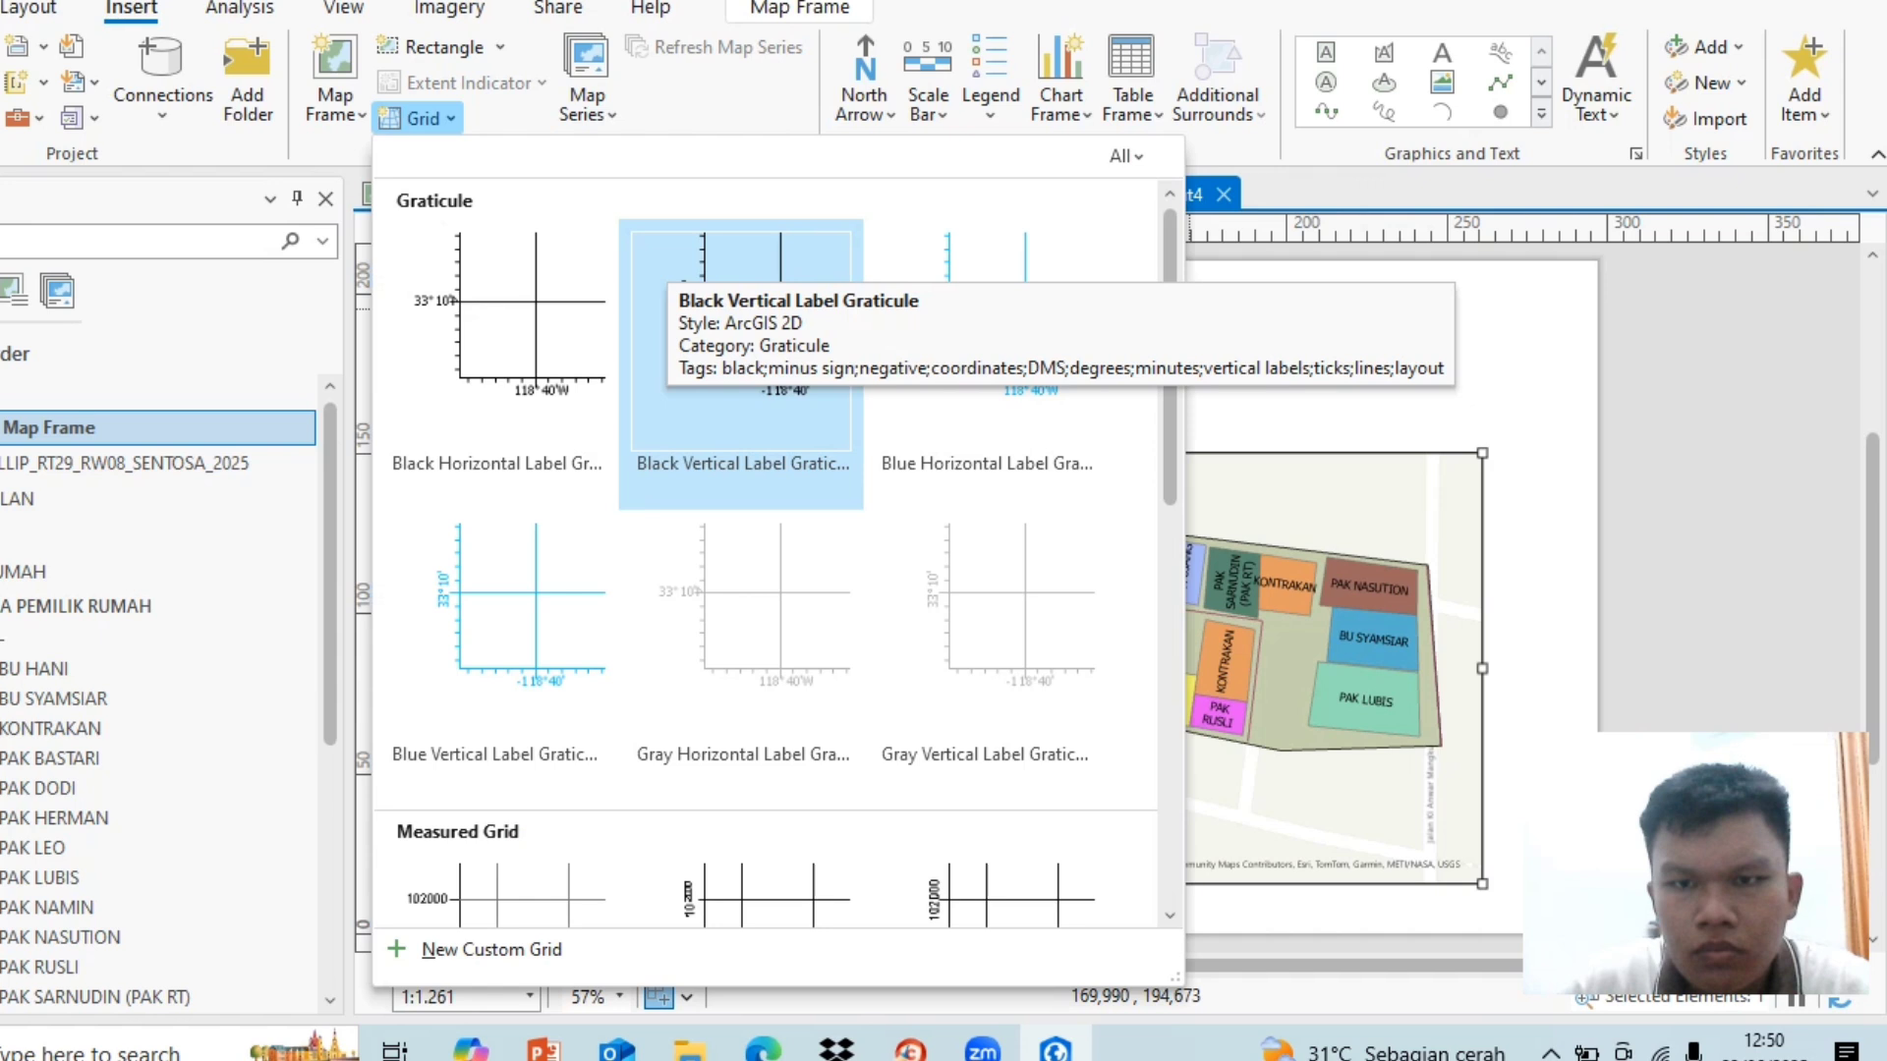
click(672, 266)
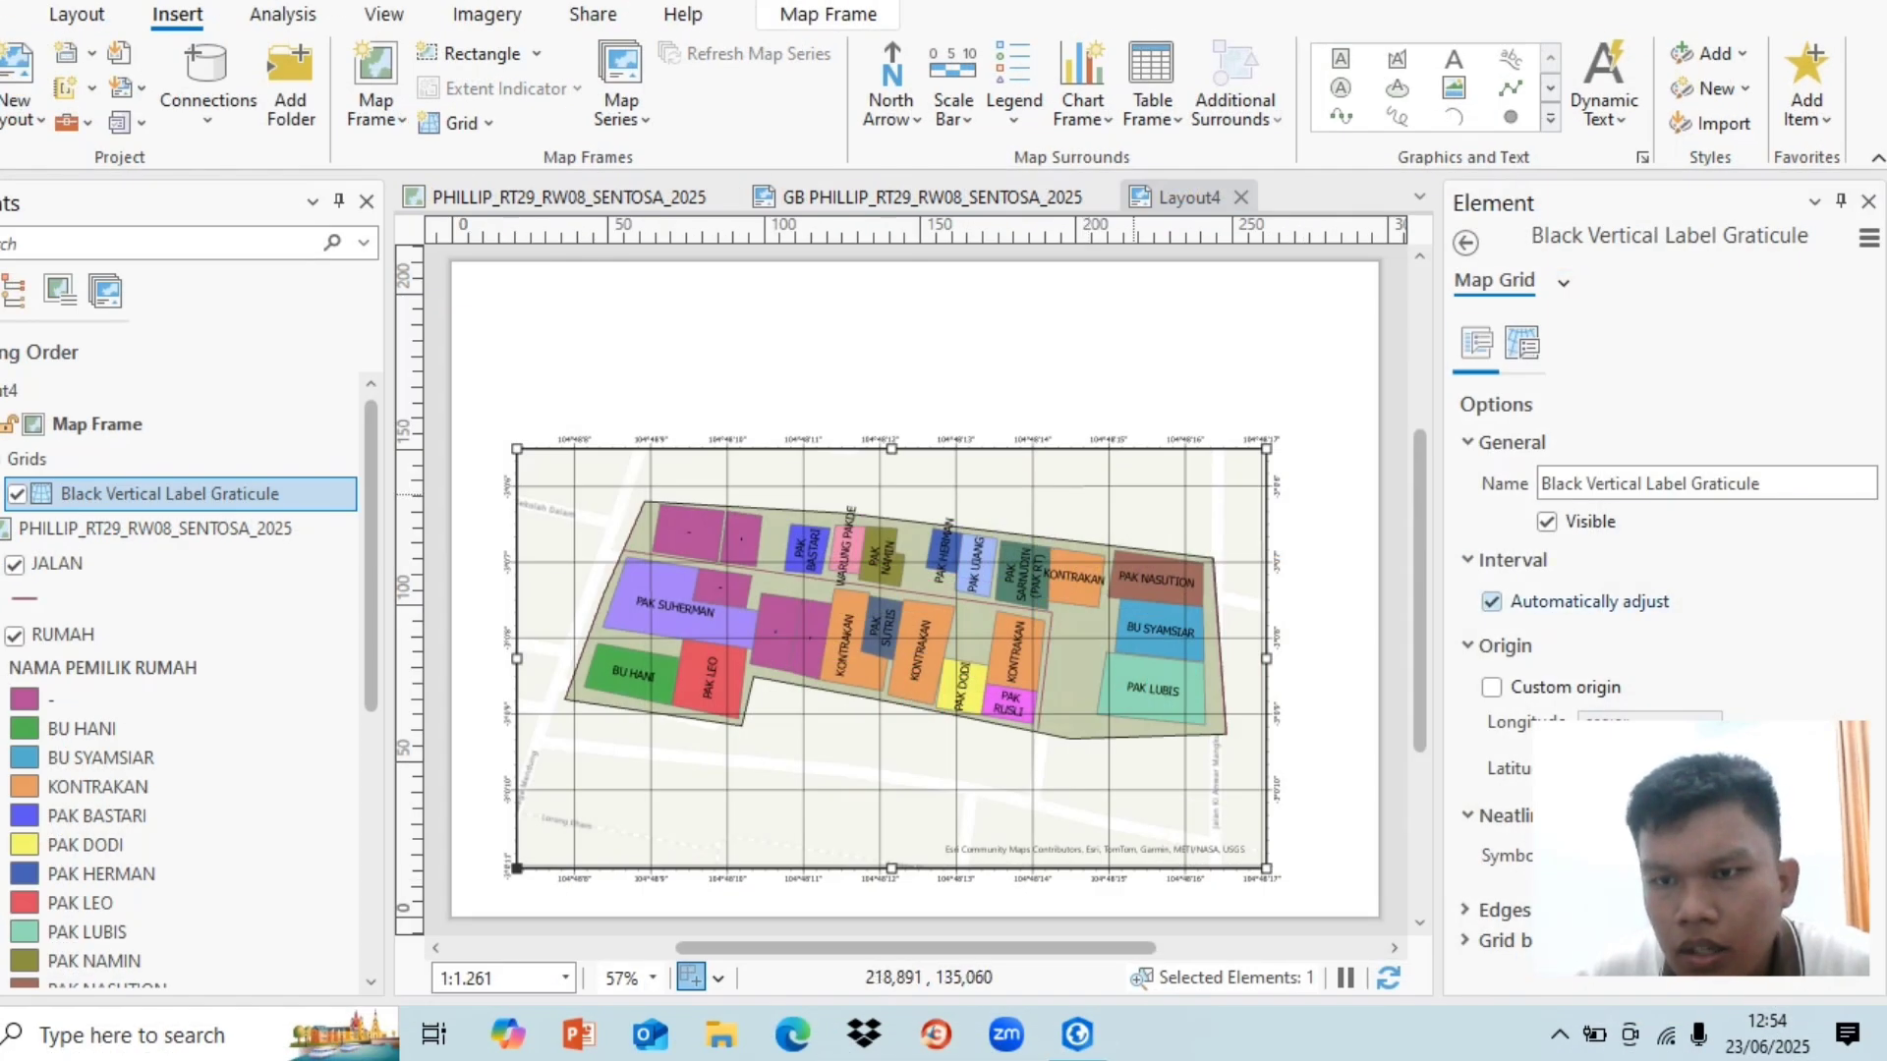
Step: Disable automatic interval adjustment for the graticule and set the Labels component's longitude and latitude intervals to 0°10'1"
click(1492, 601)
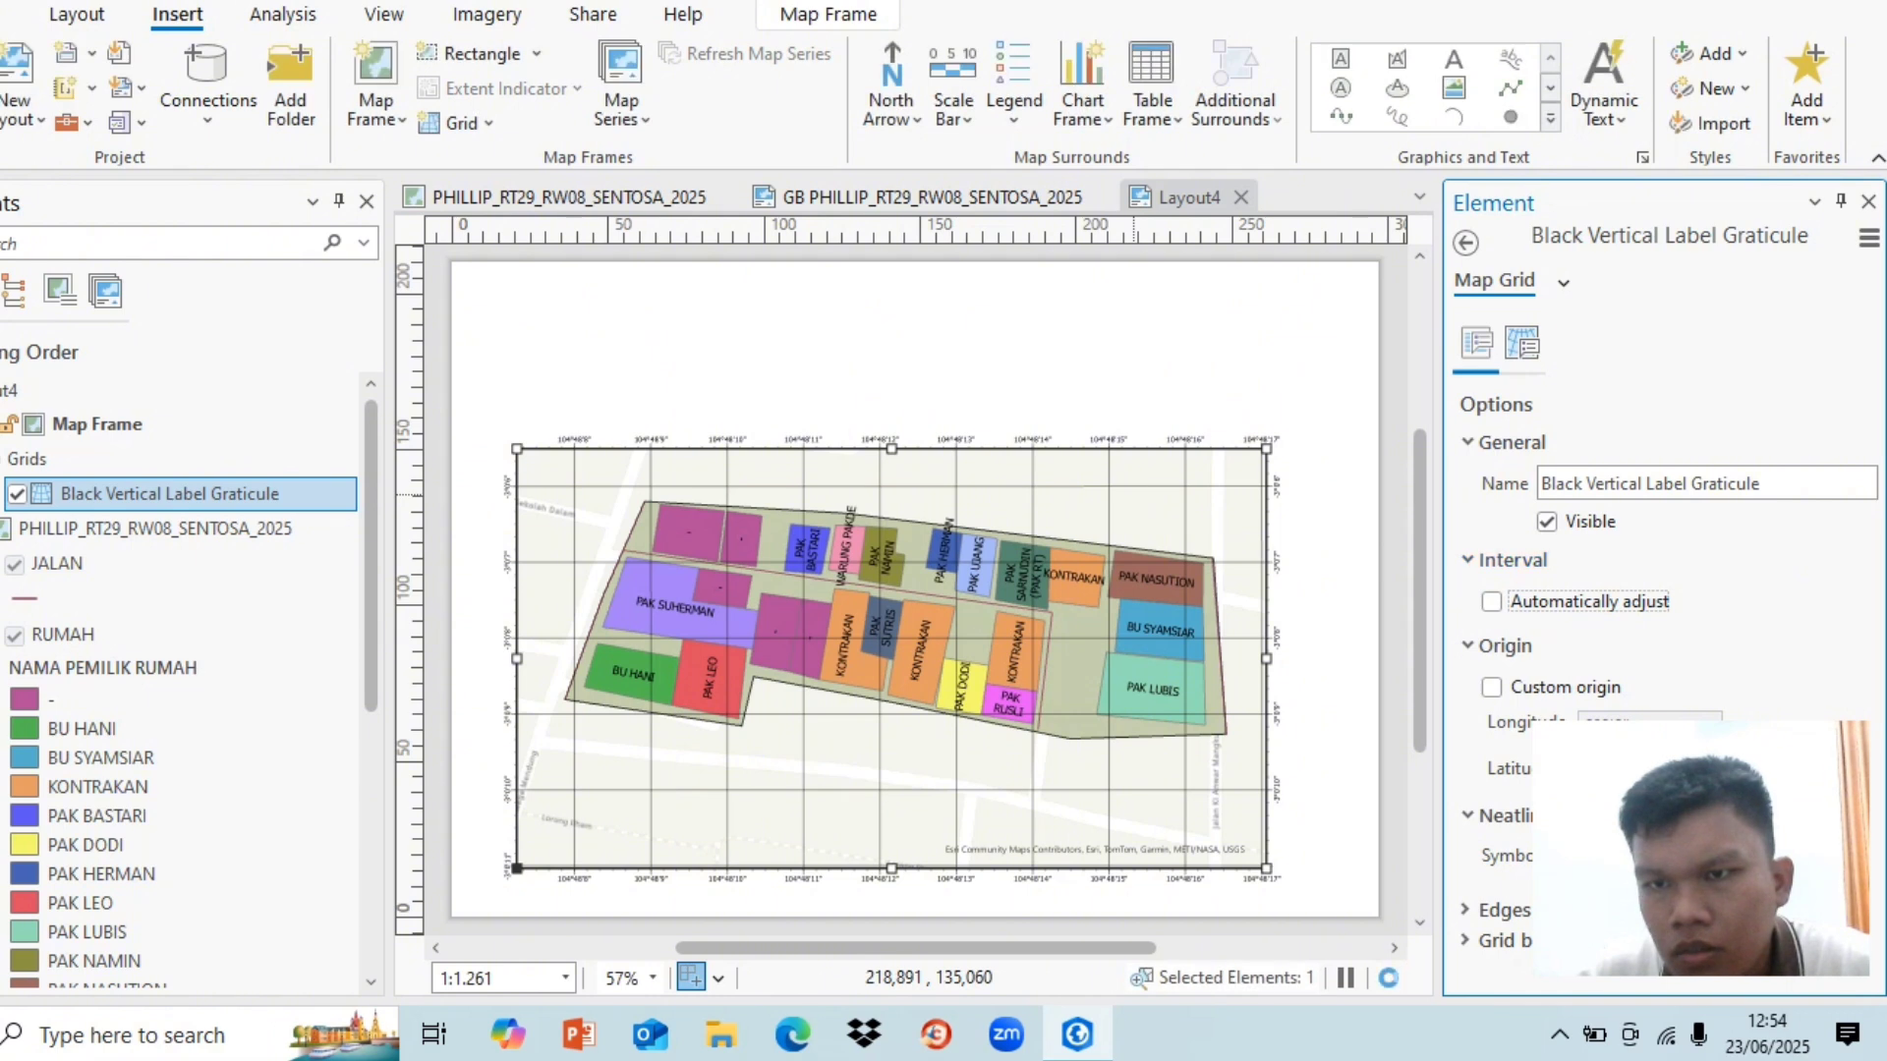
click(1523, 343)
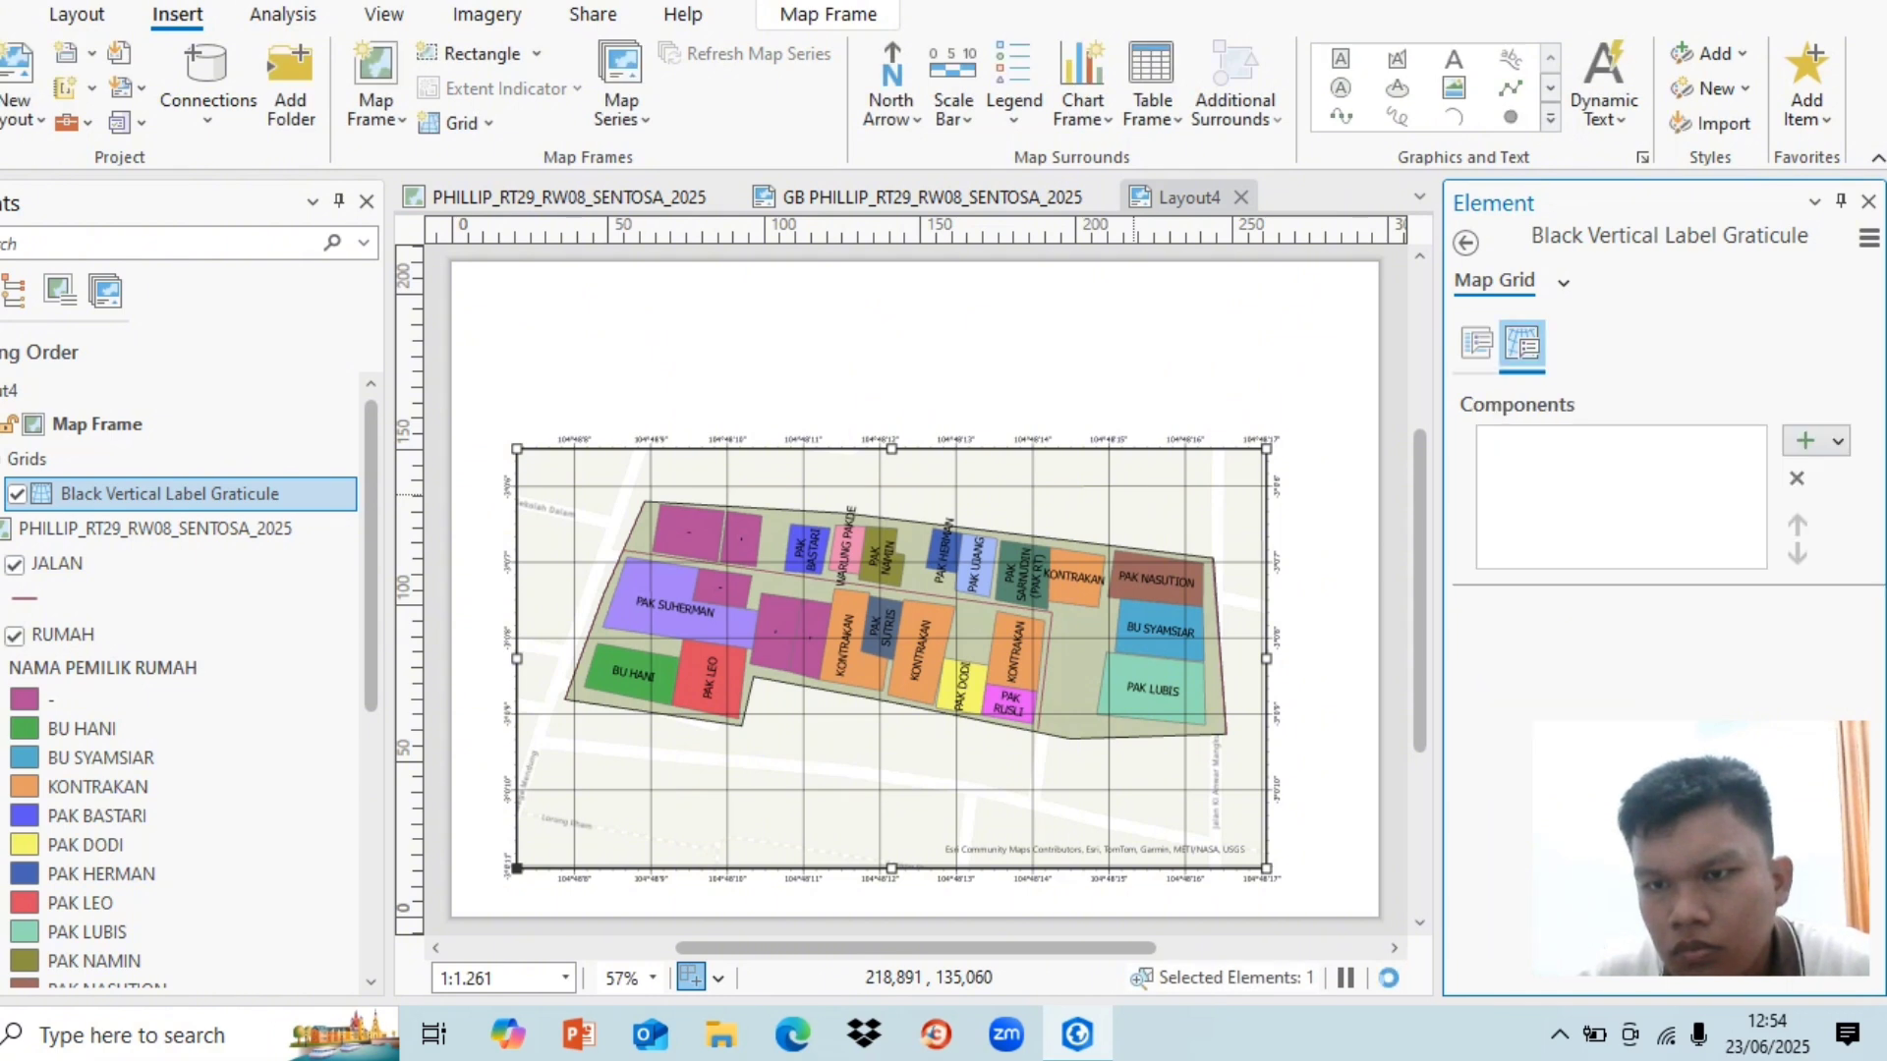
click(1522, 343)
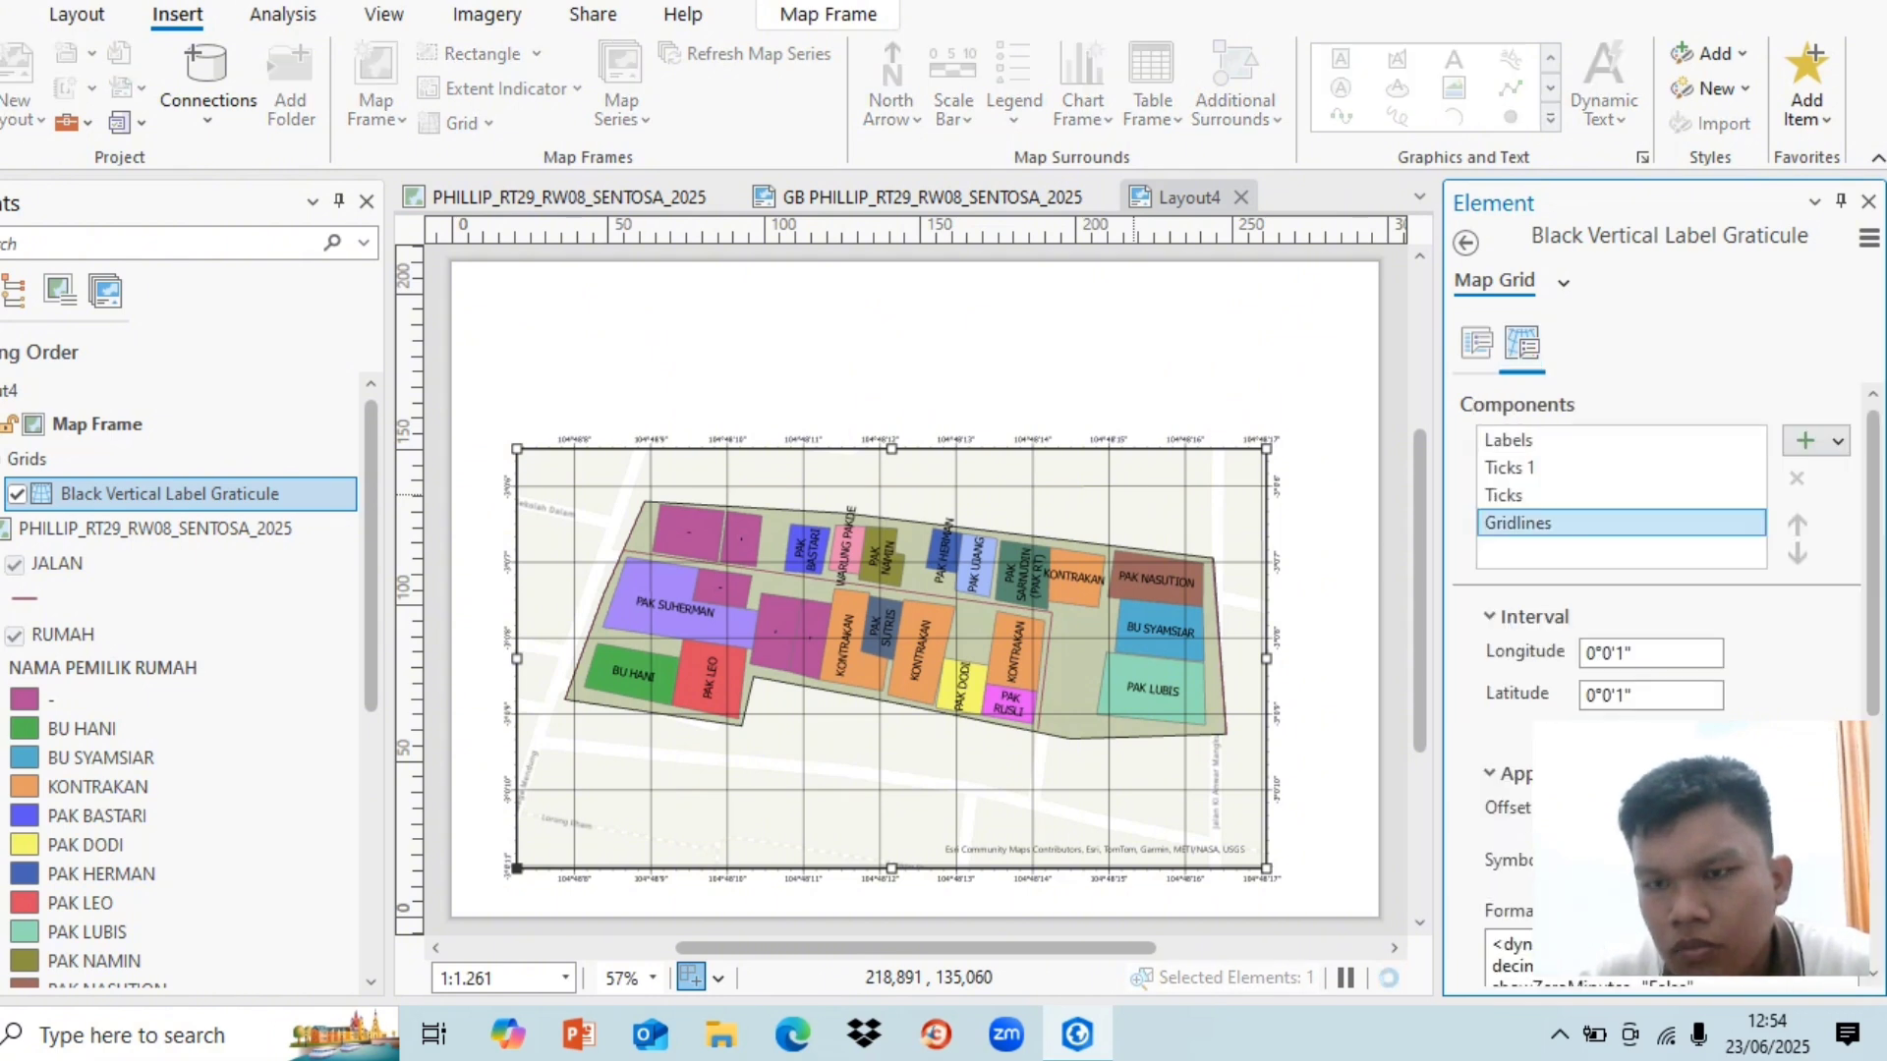
click(1605, 653)
text(1)
key(Tab)
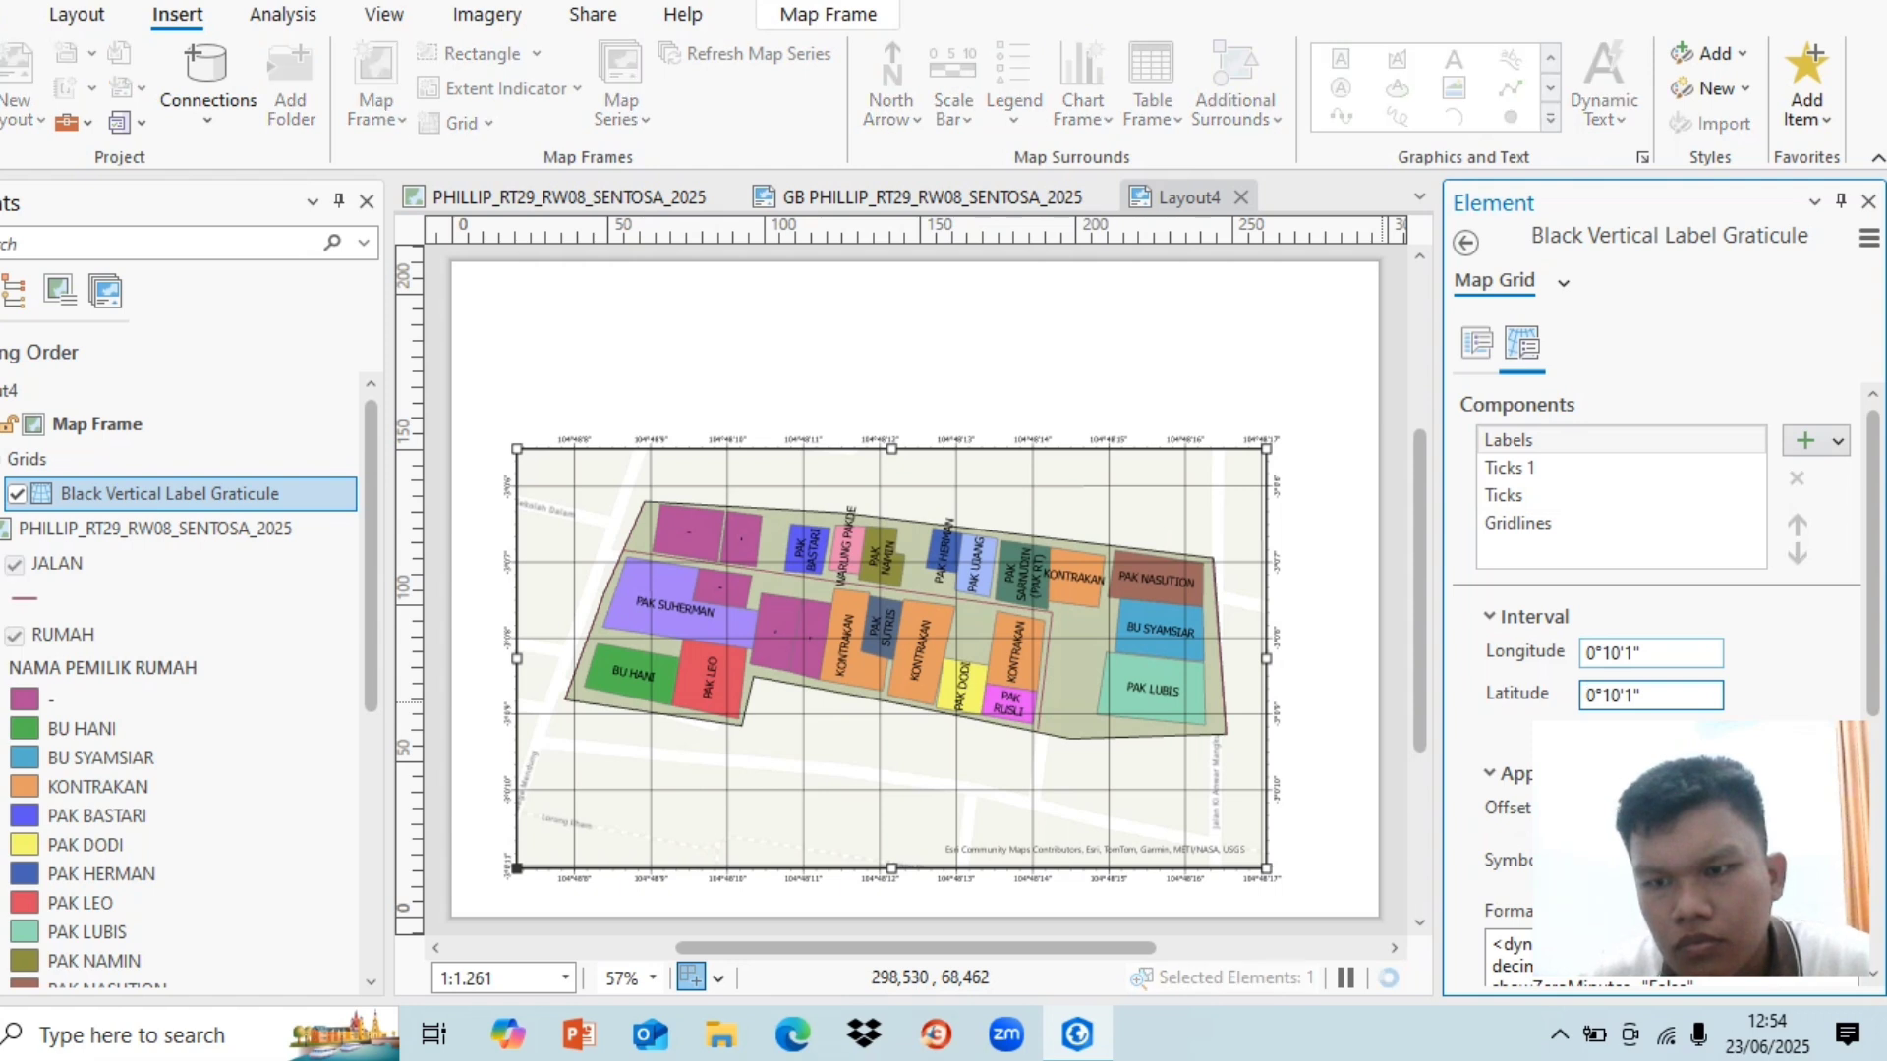
click(1553, 469)
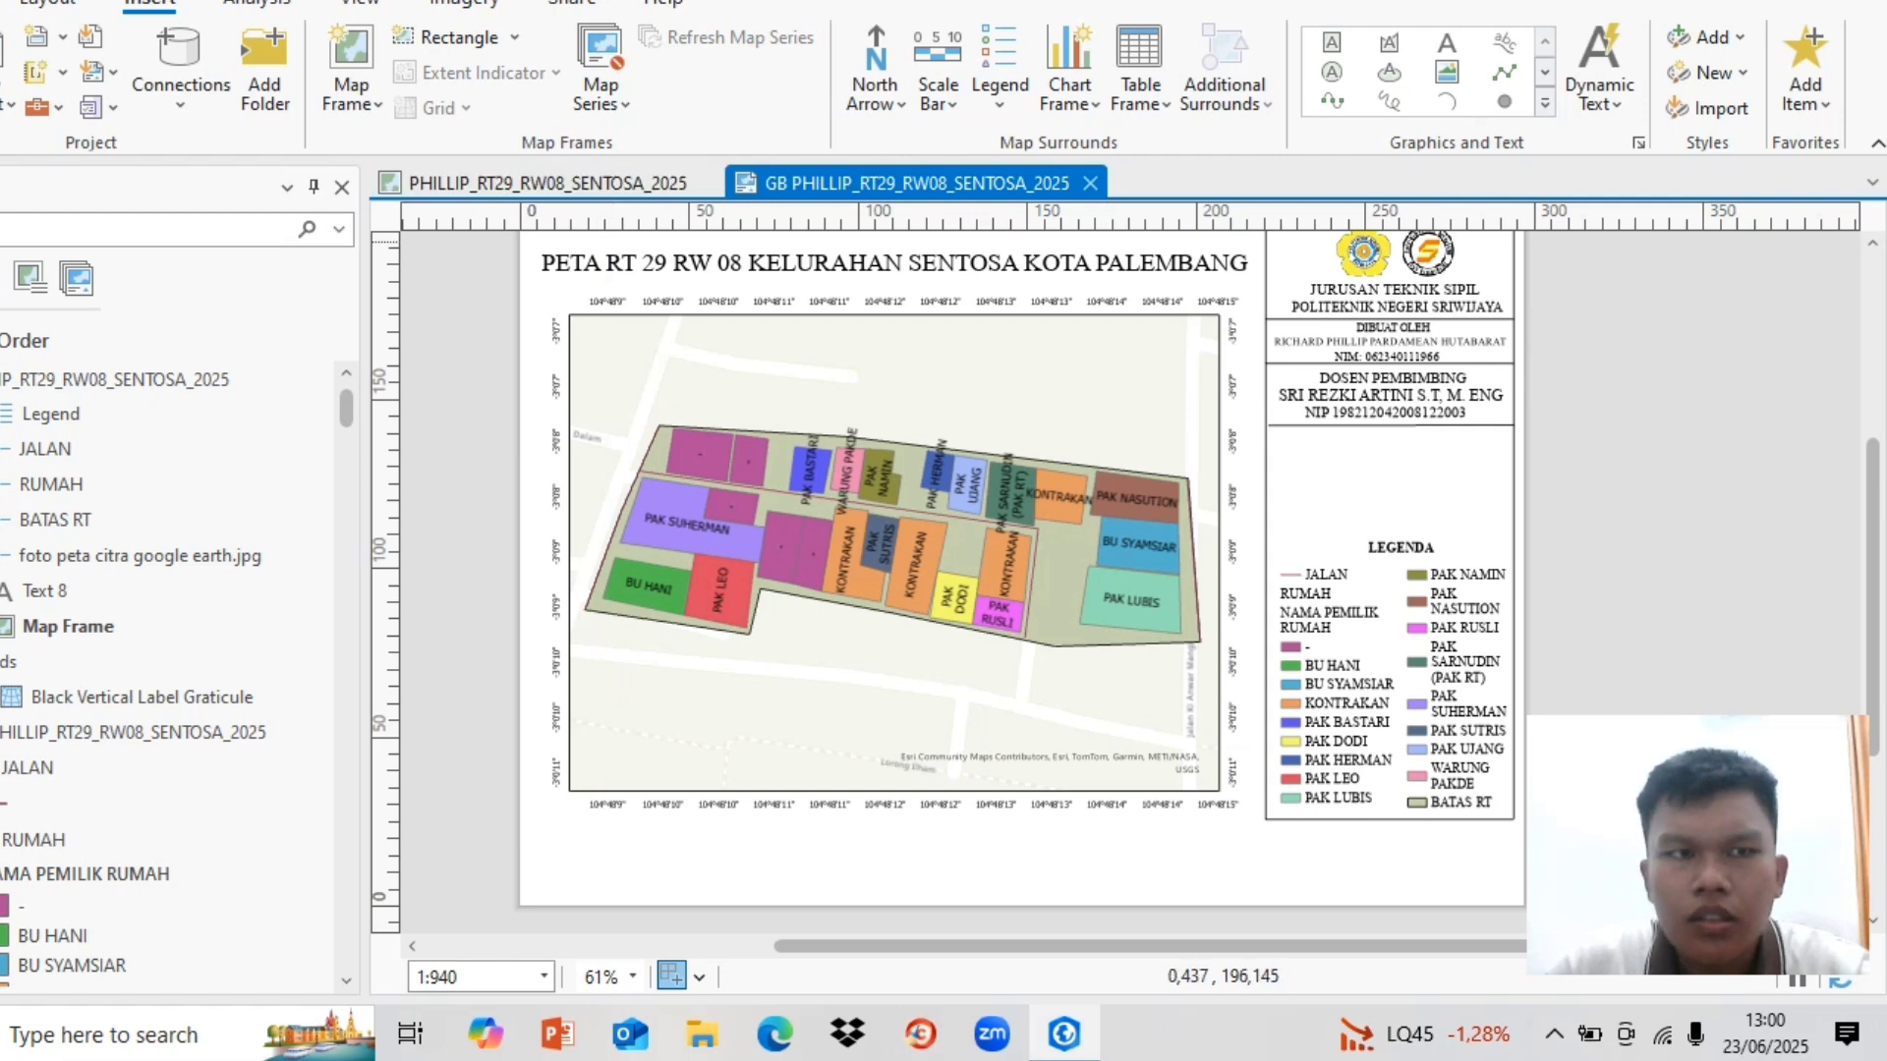
Step: Insert a new map for the inset and change its basemap to the light gray one
click(2, 104)
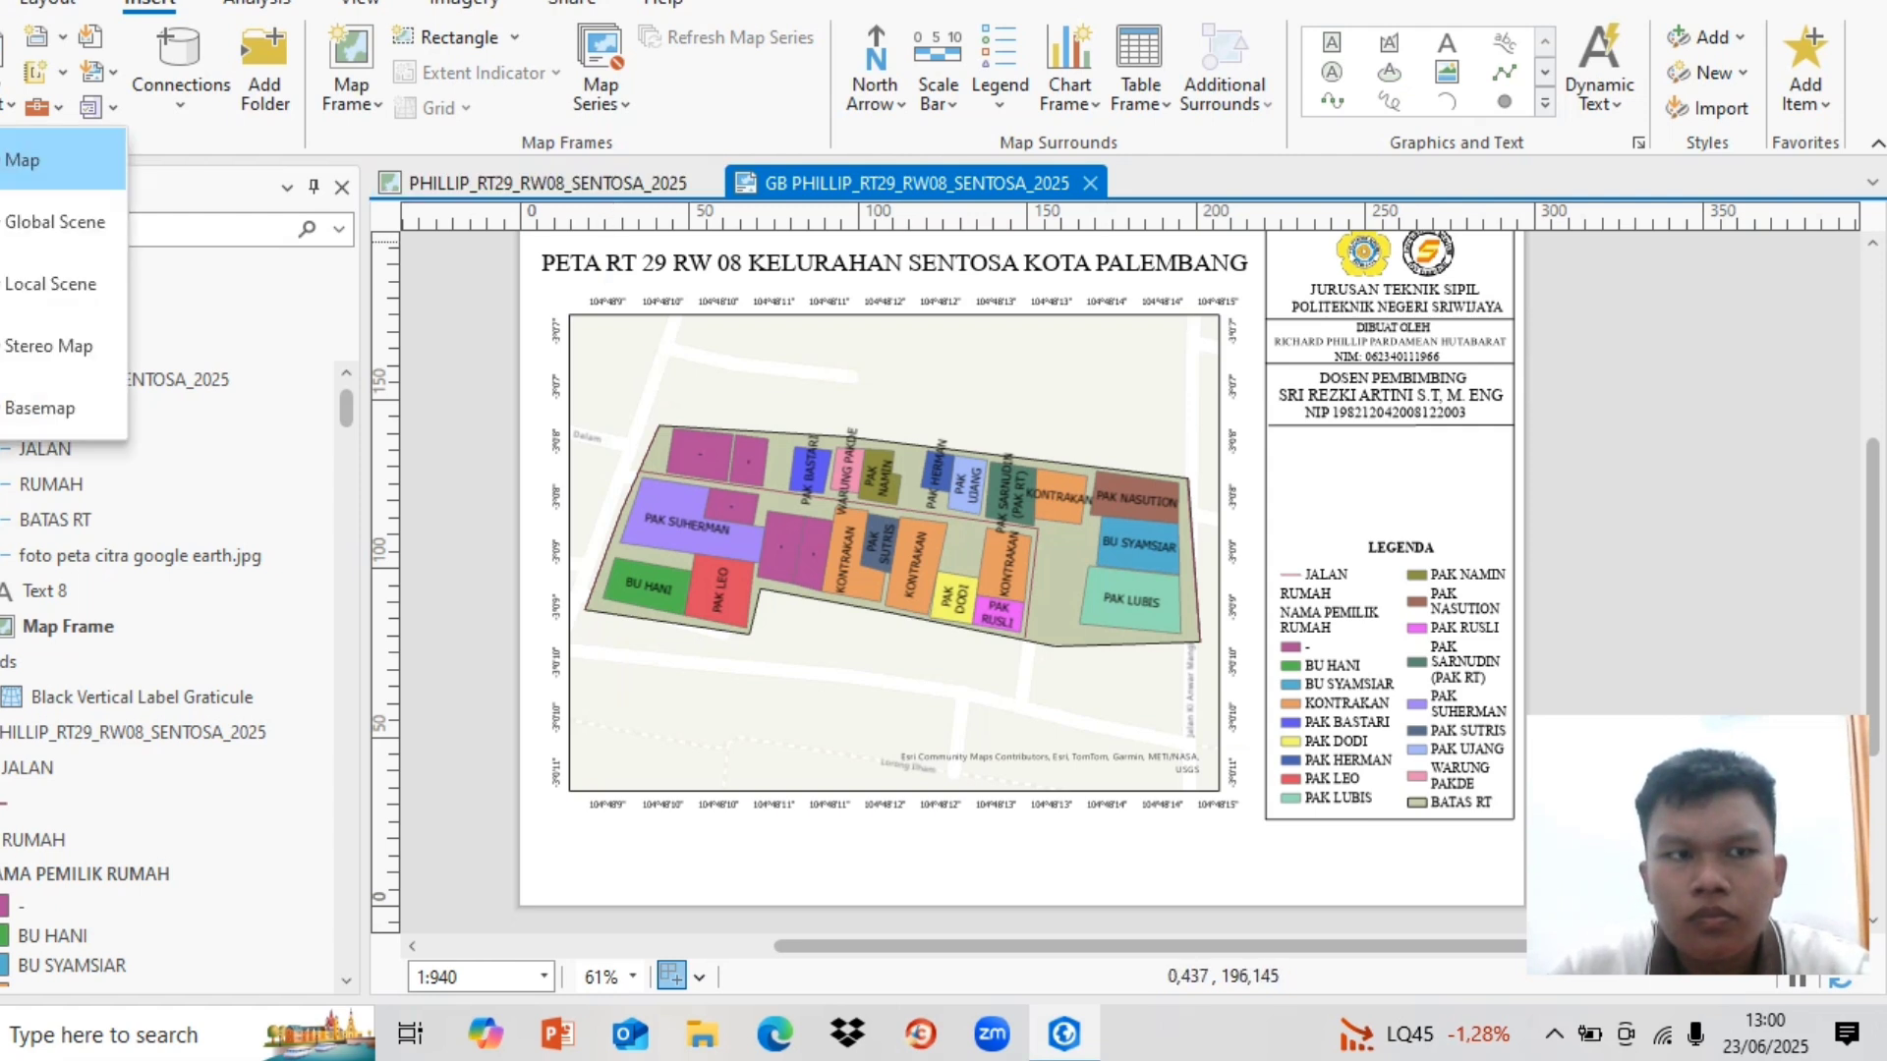
click(21, 159)
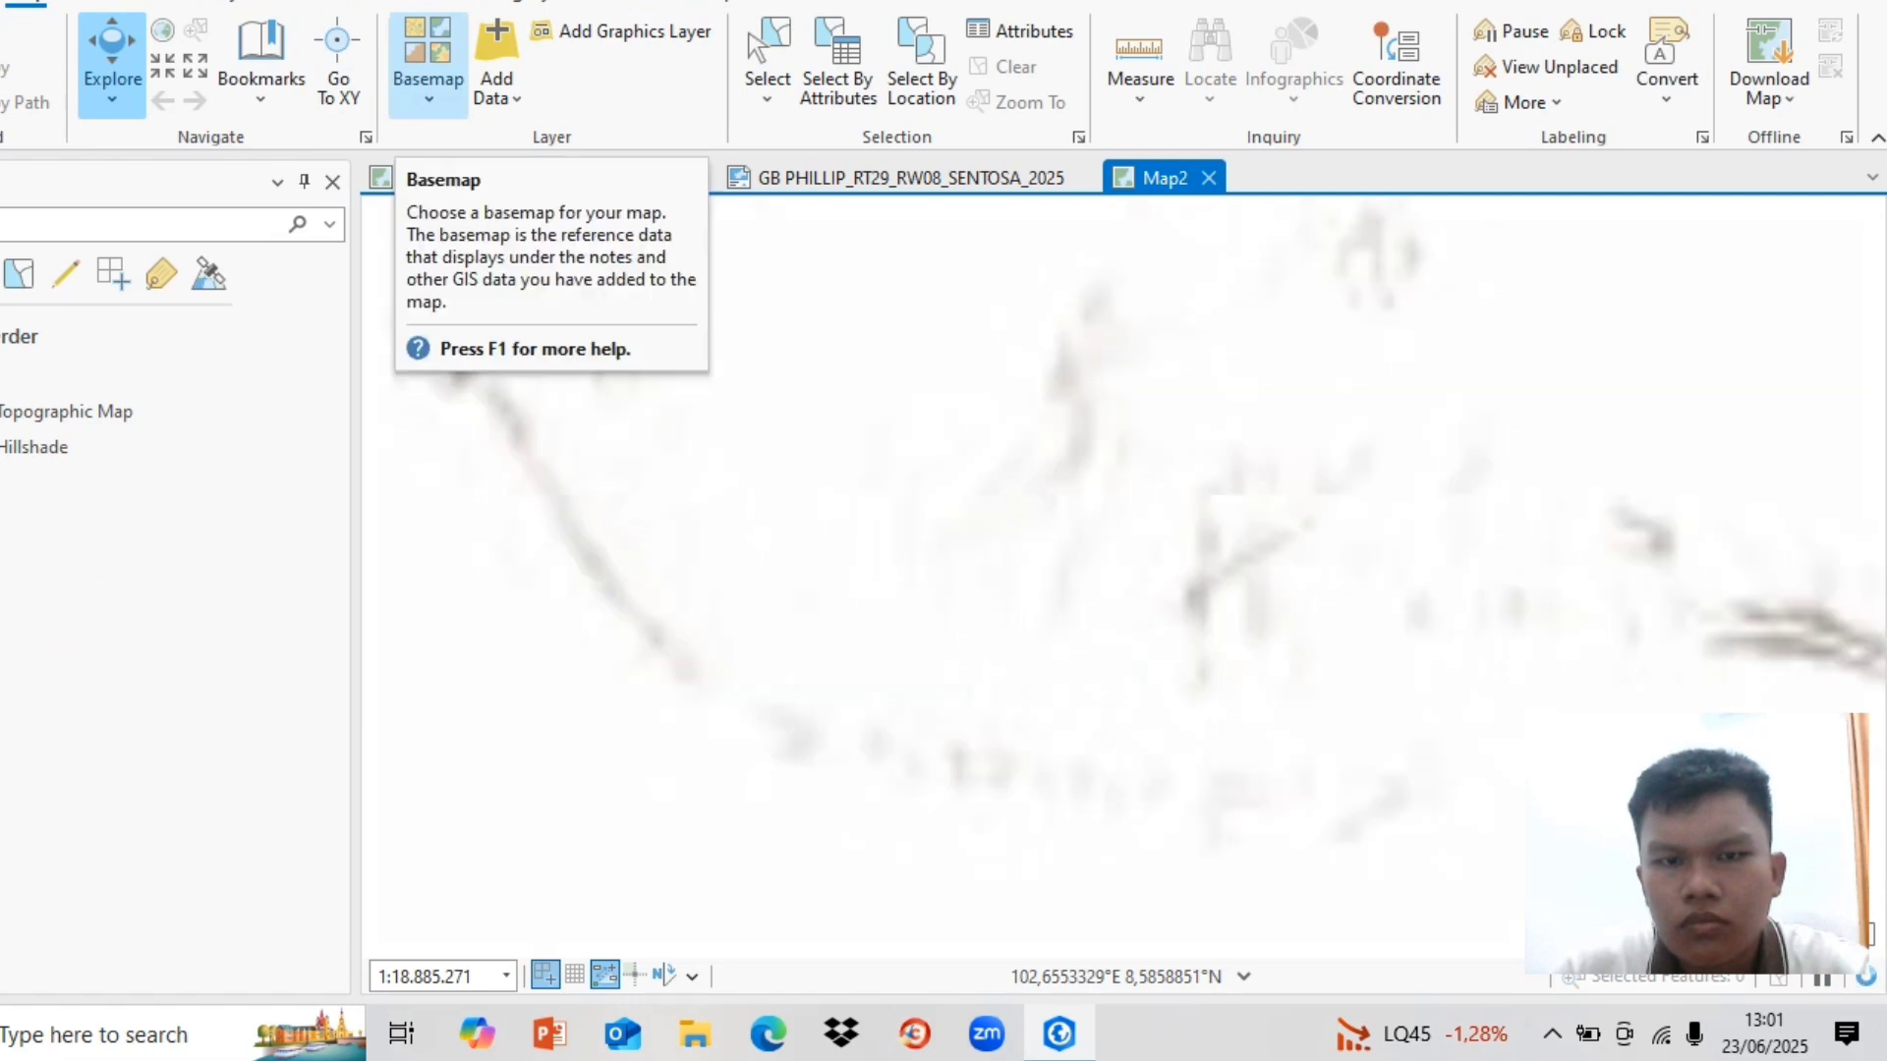
click(427, 59)
click(712, 589)
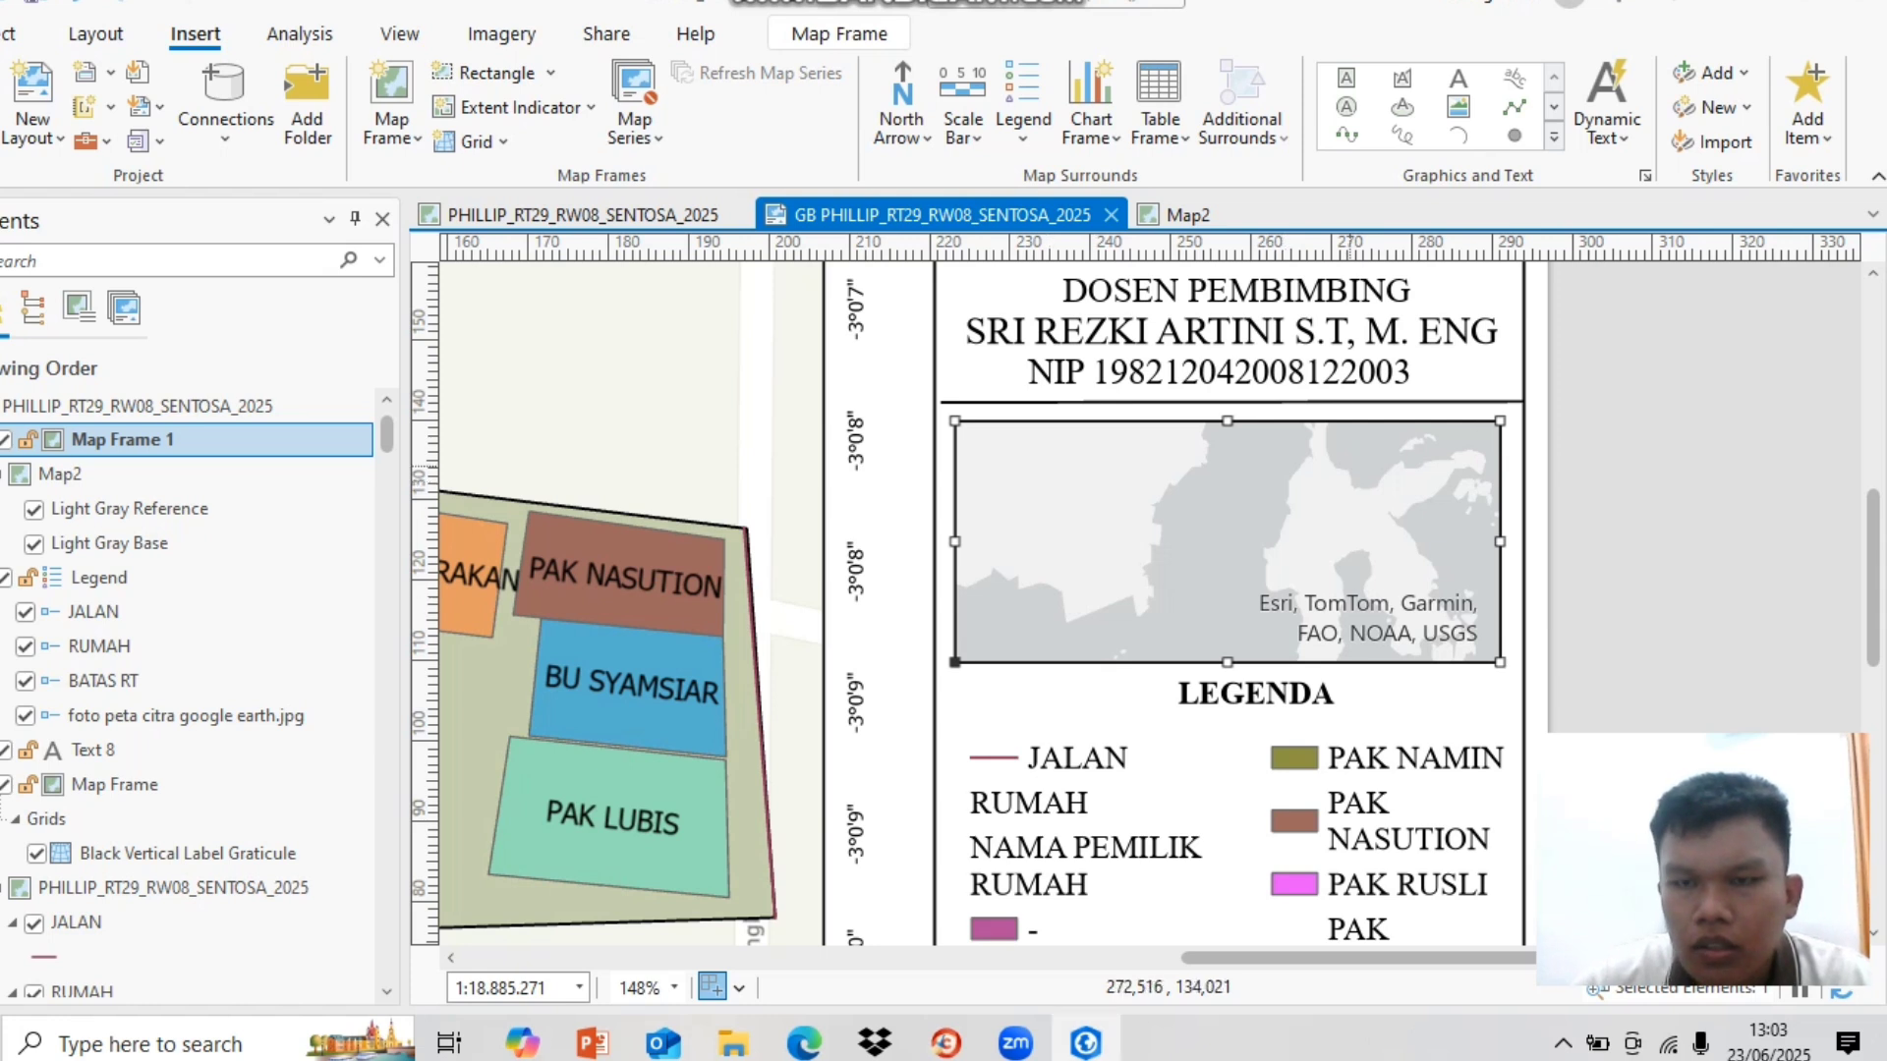
Step: Activate the inset map frame to focus it on Palembang, and add an extent indicator for the main Map Frame
right_click(1350, 467)
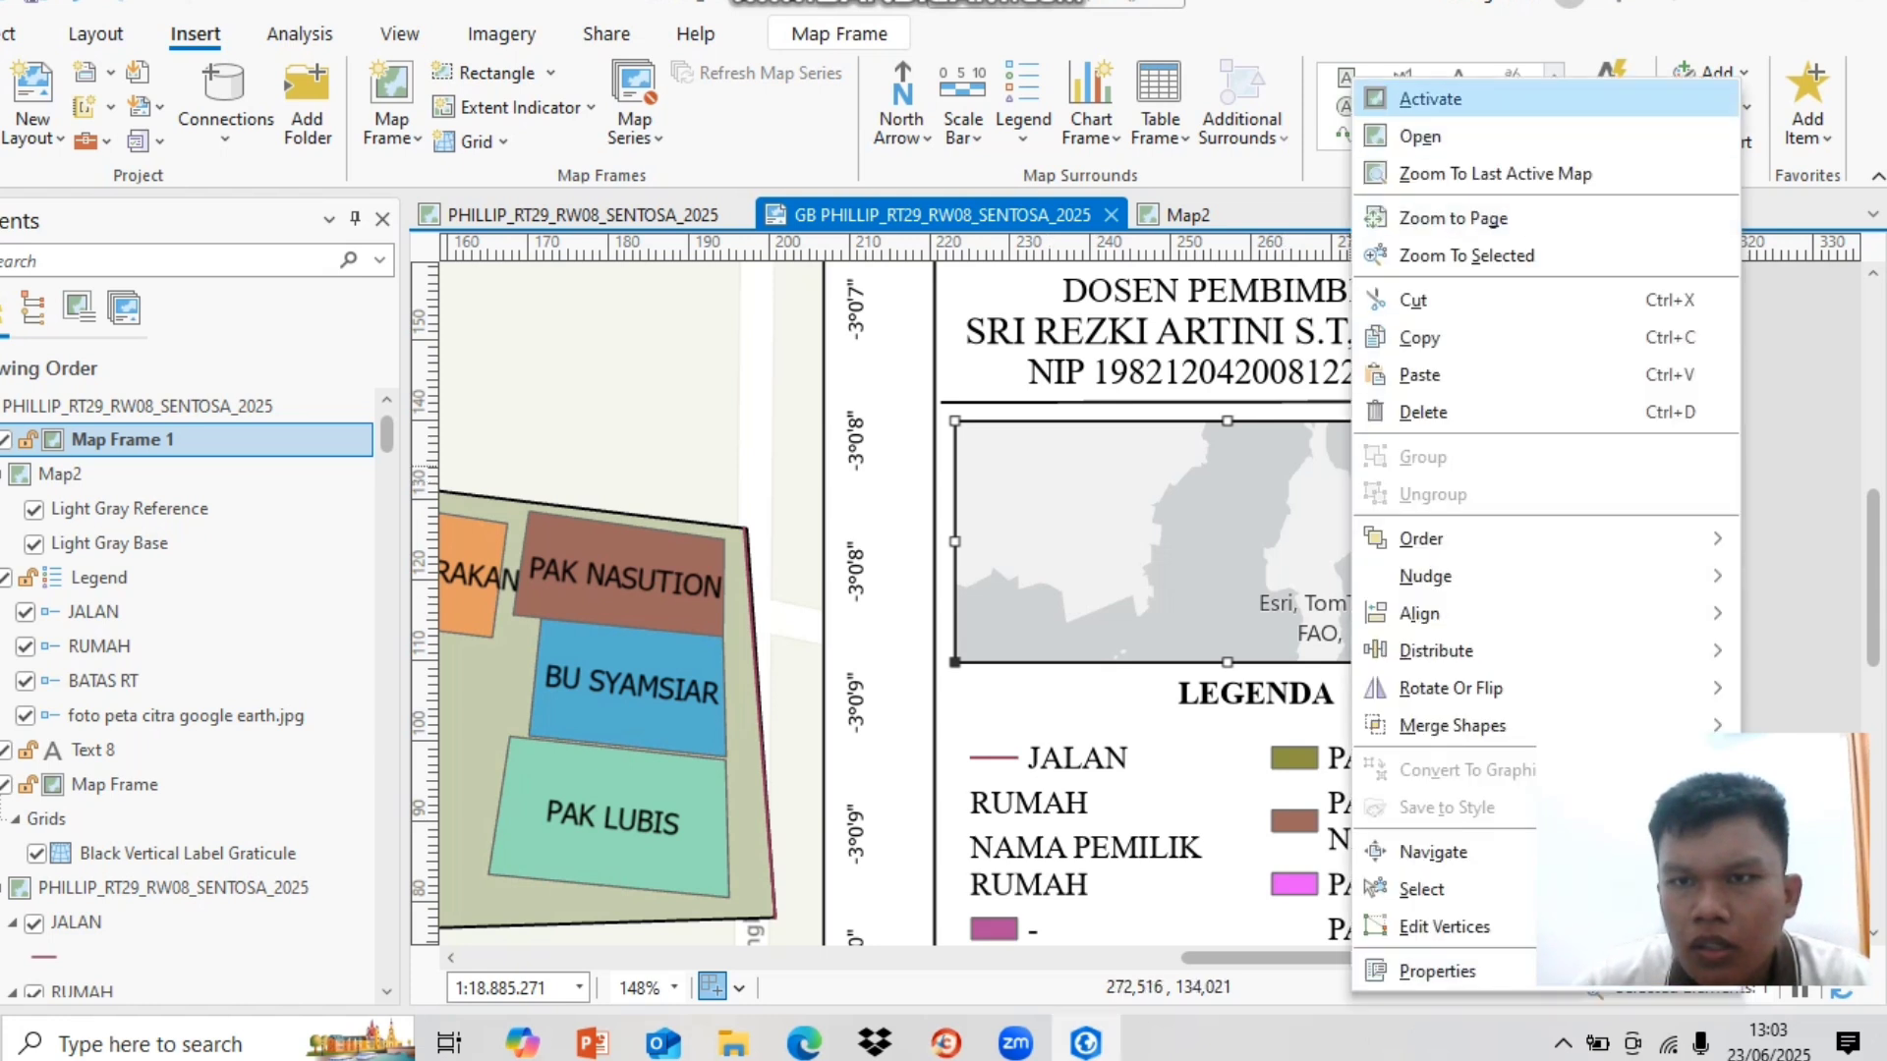
click(1430, 97)
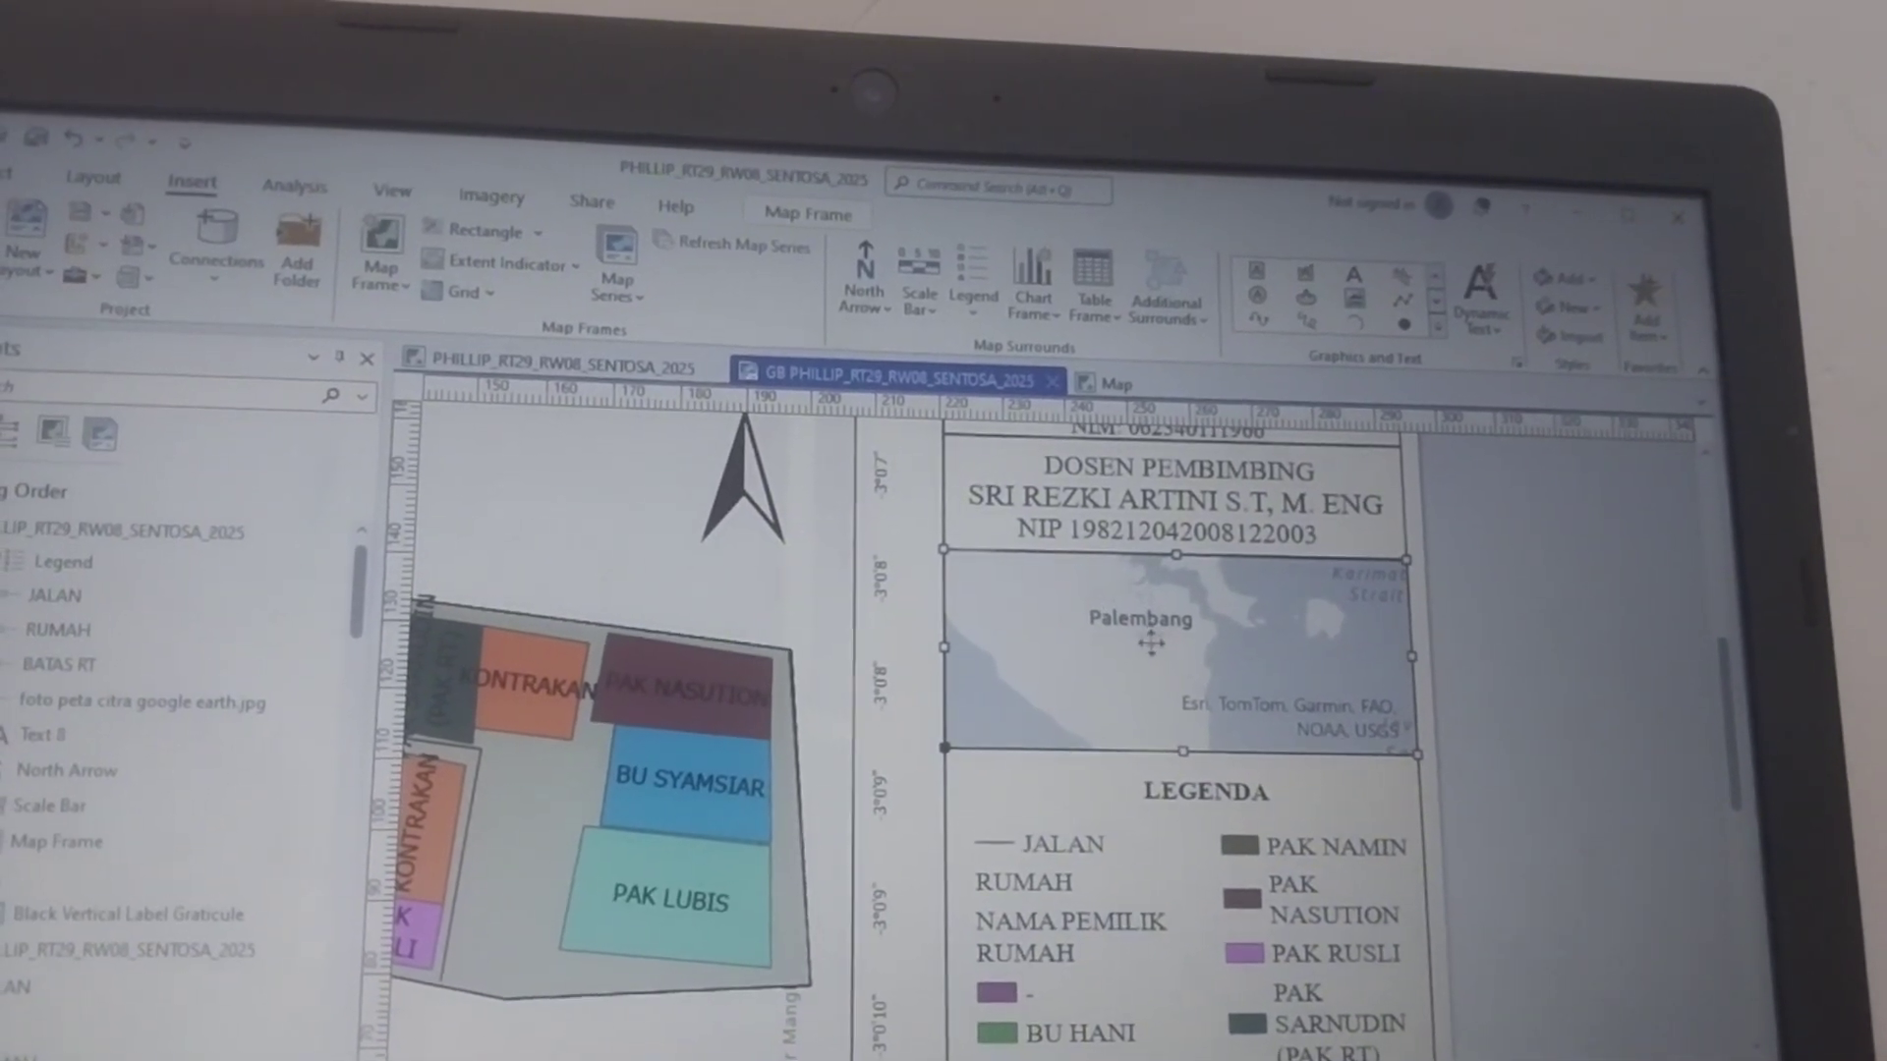
click(570, 267)
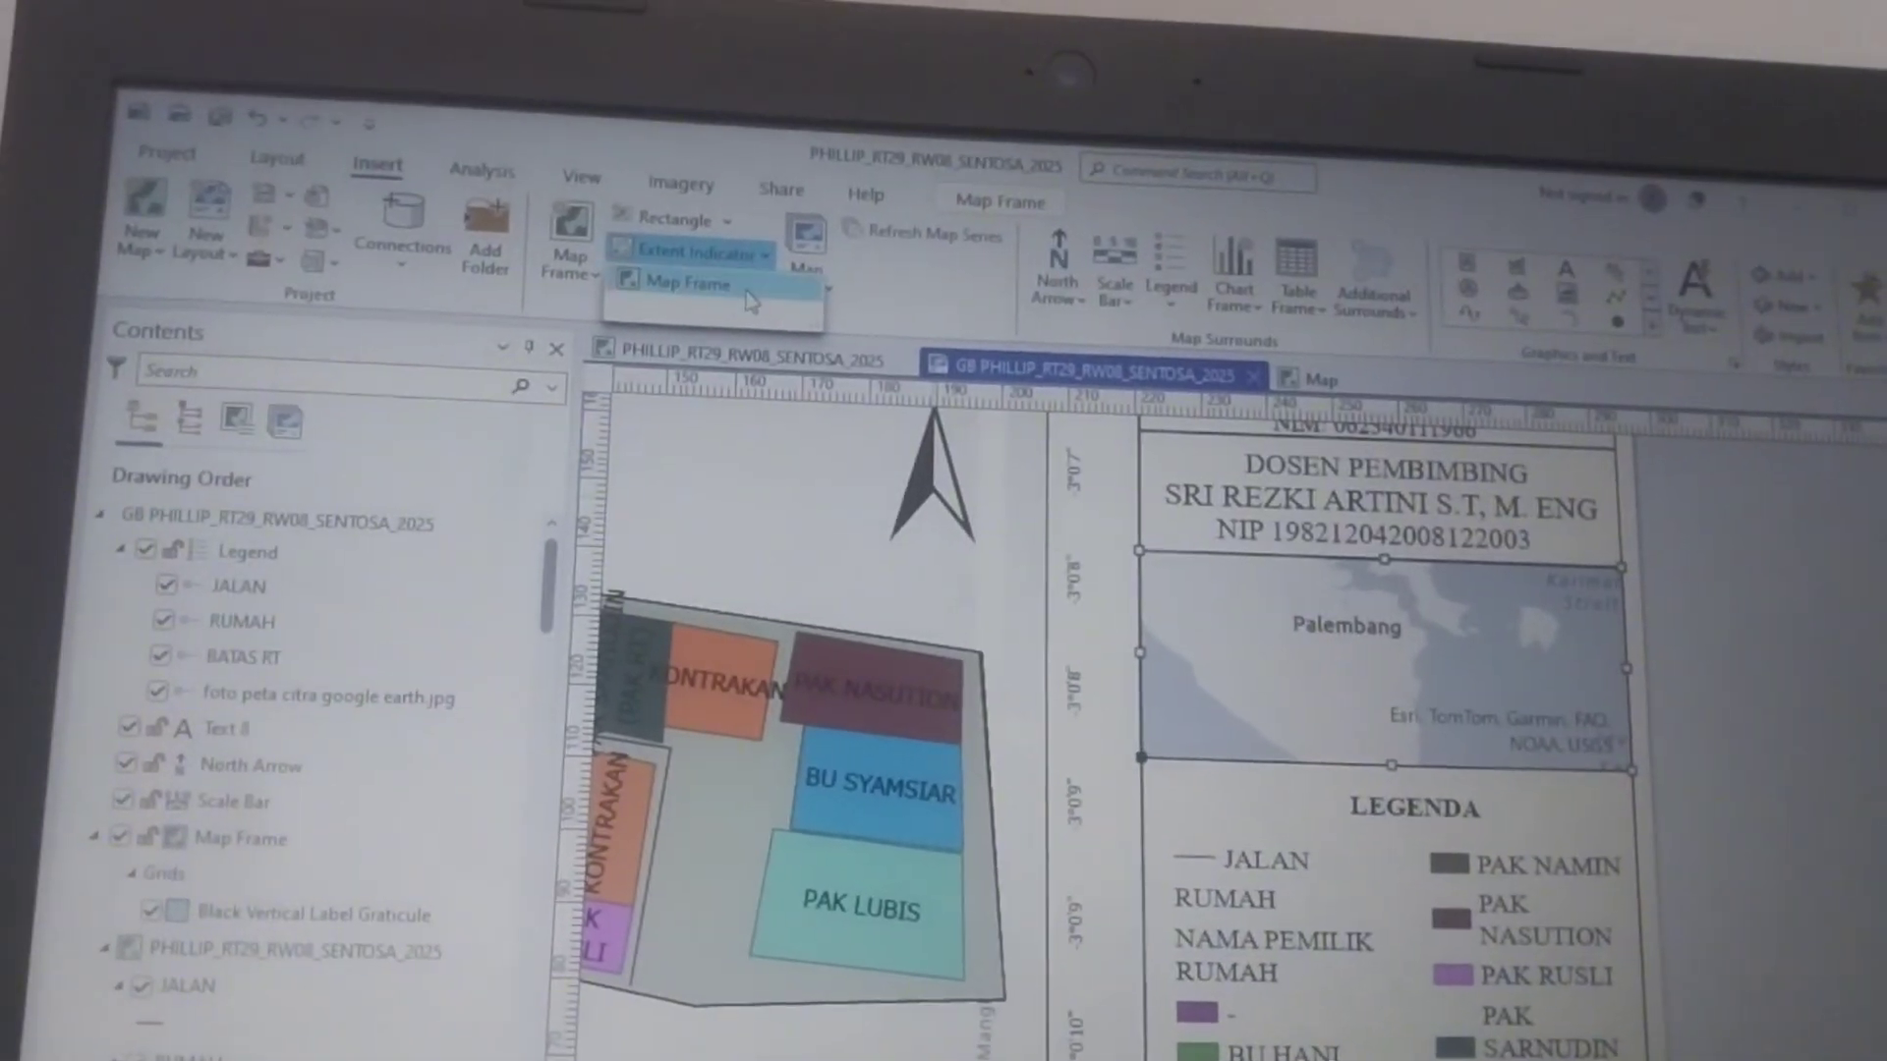
click(737, 287)
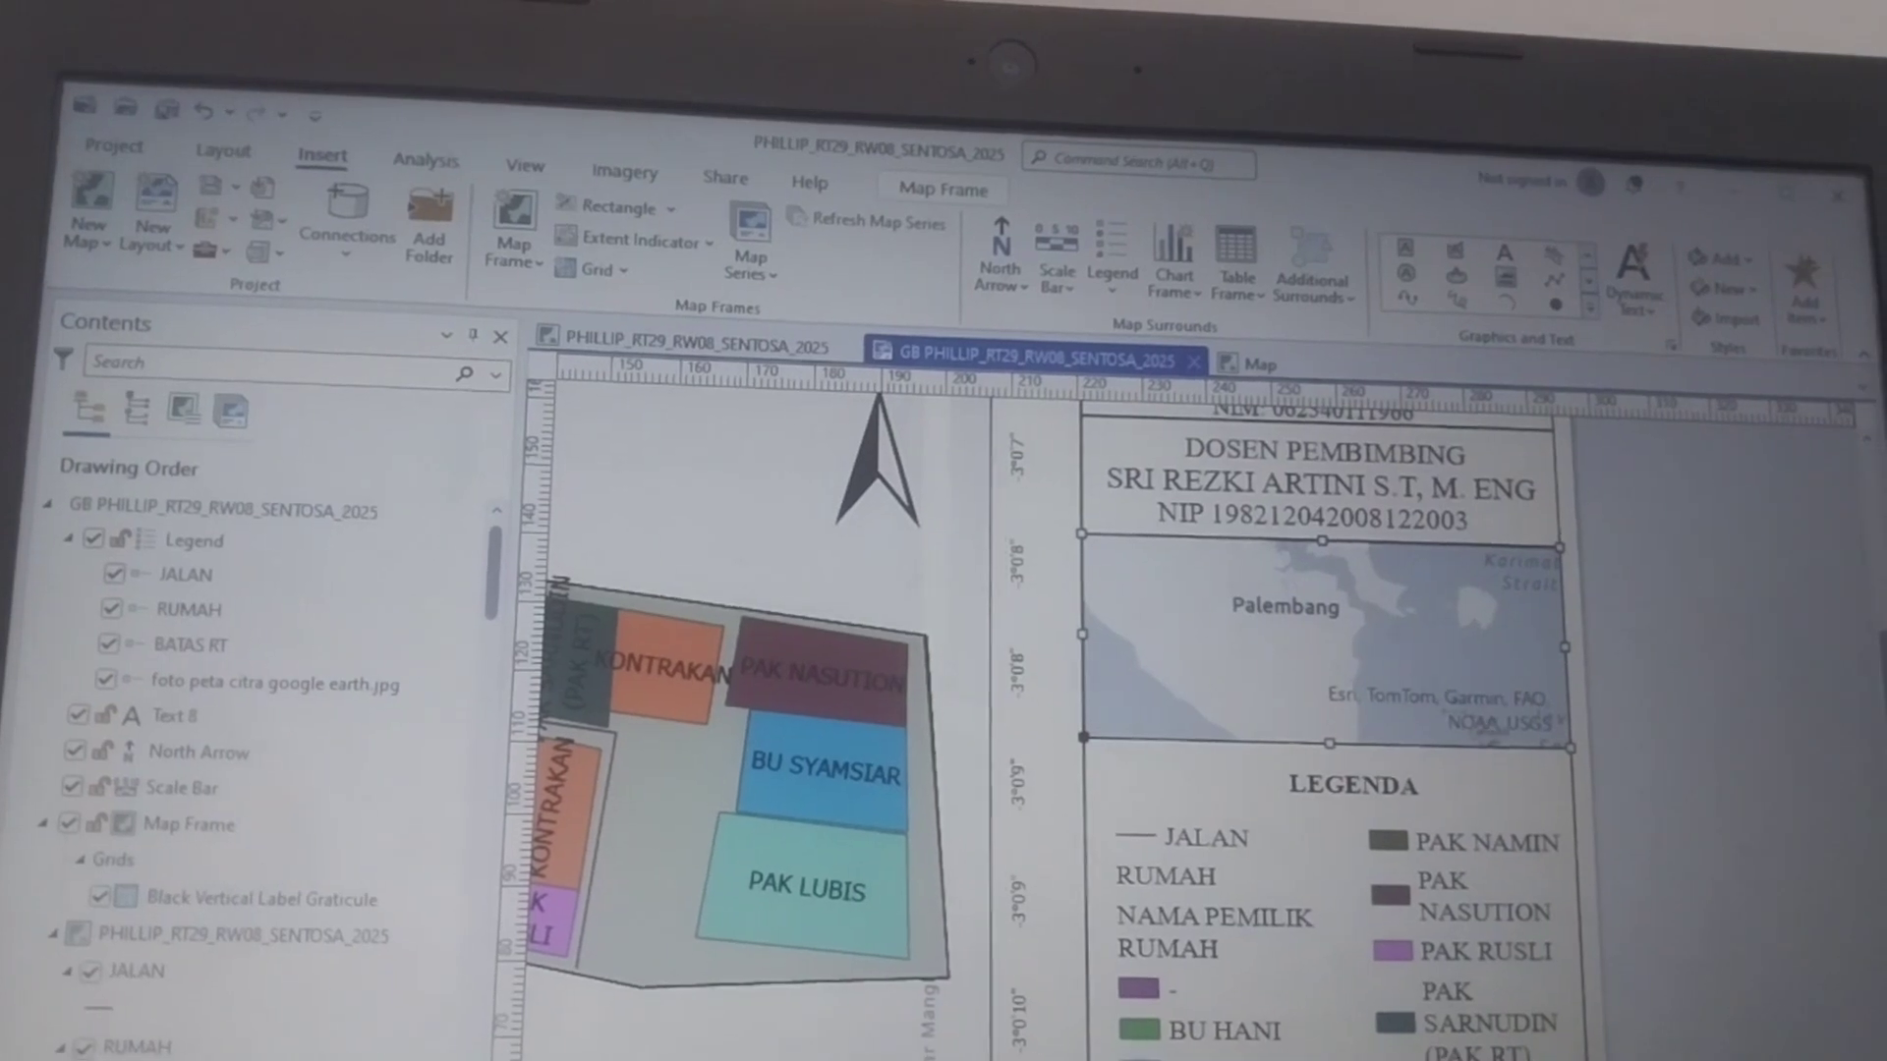
Step: Open the properties of the inset's extent indicator and format its collapse-to-point symbol
double_click(1390, 621)
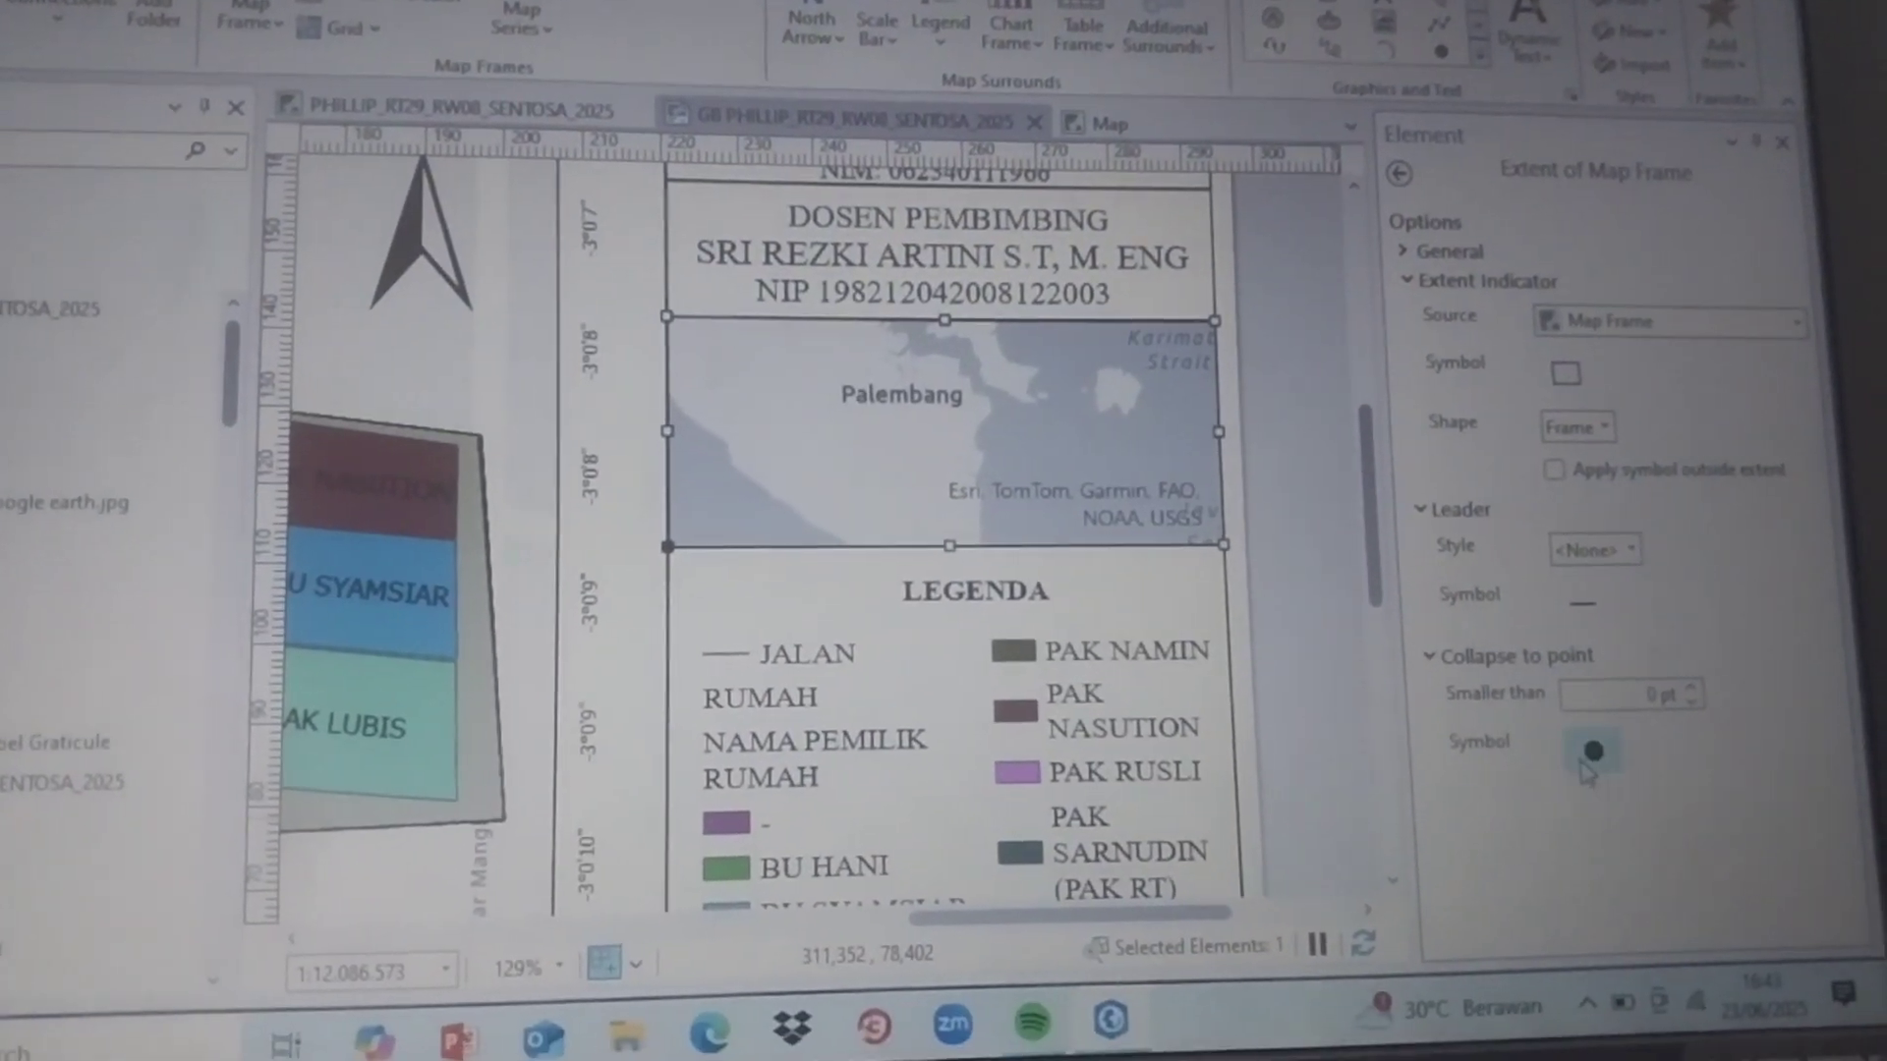
click(1589, 774)
click(1784, 344)
click(1573, 465)
click(1788, 413)
click(1791, 472)
click(1791, 472)
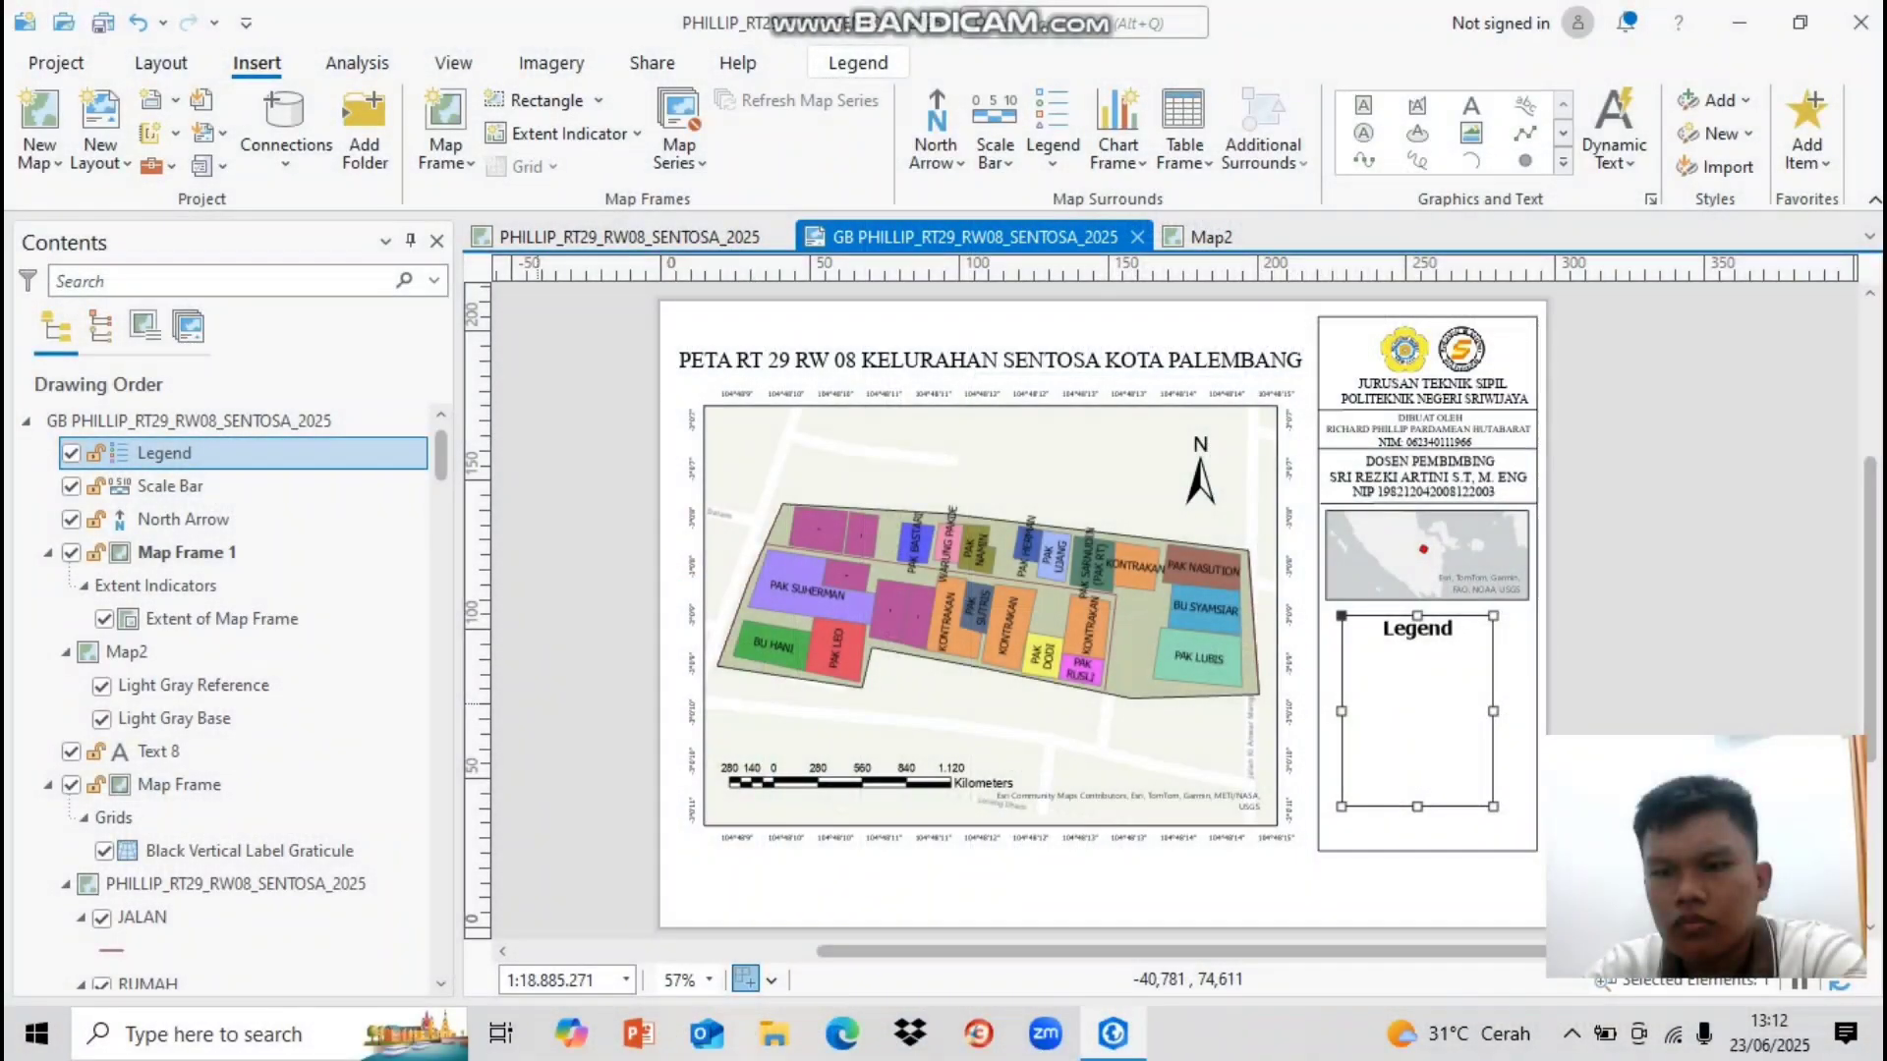
Step: Delete the empty legend and draw a new Legend 1 for the main map in the space below the inset map
key(Delete)
click(1051, 157)
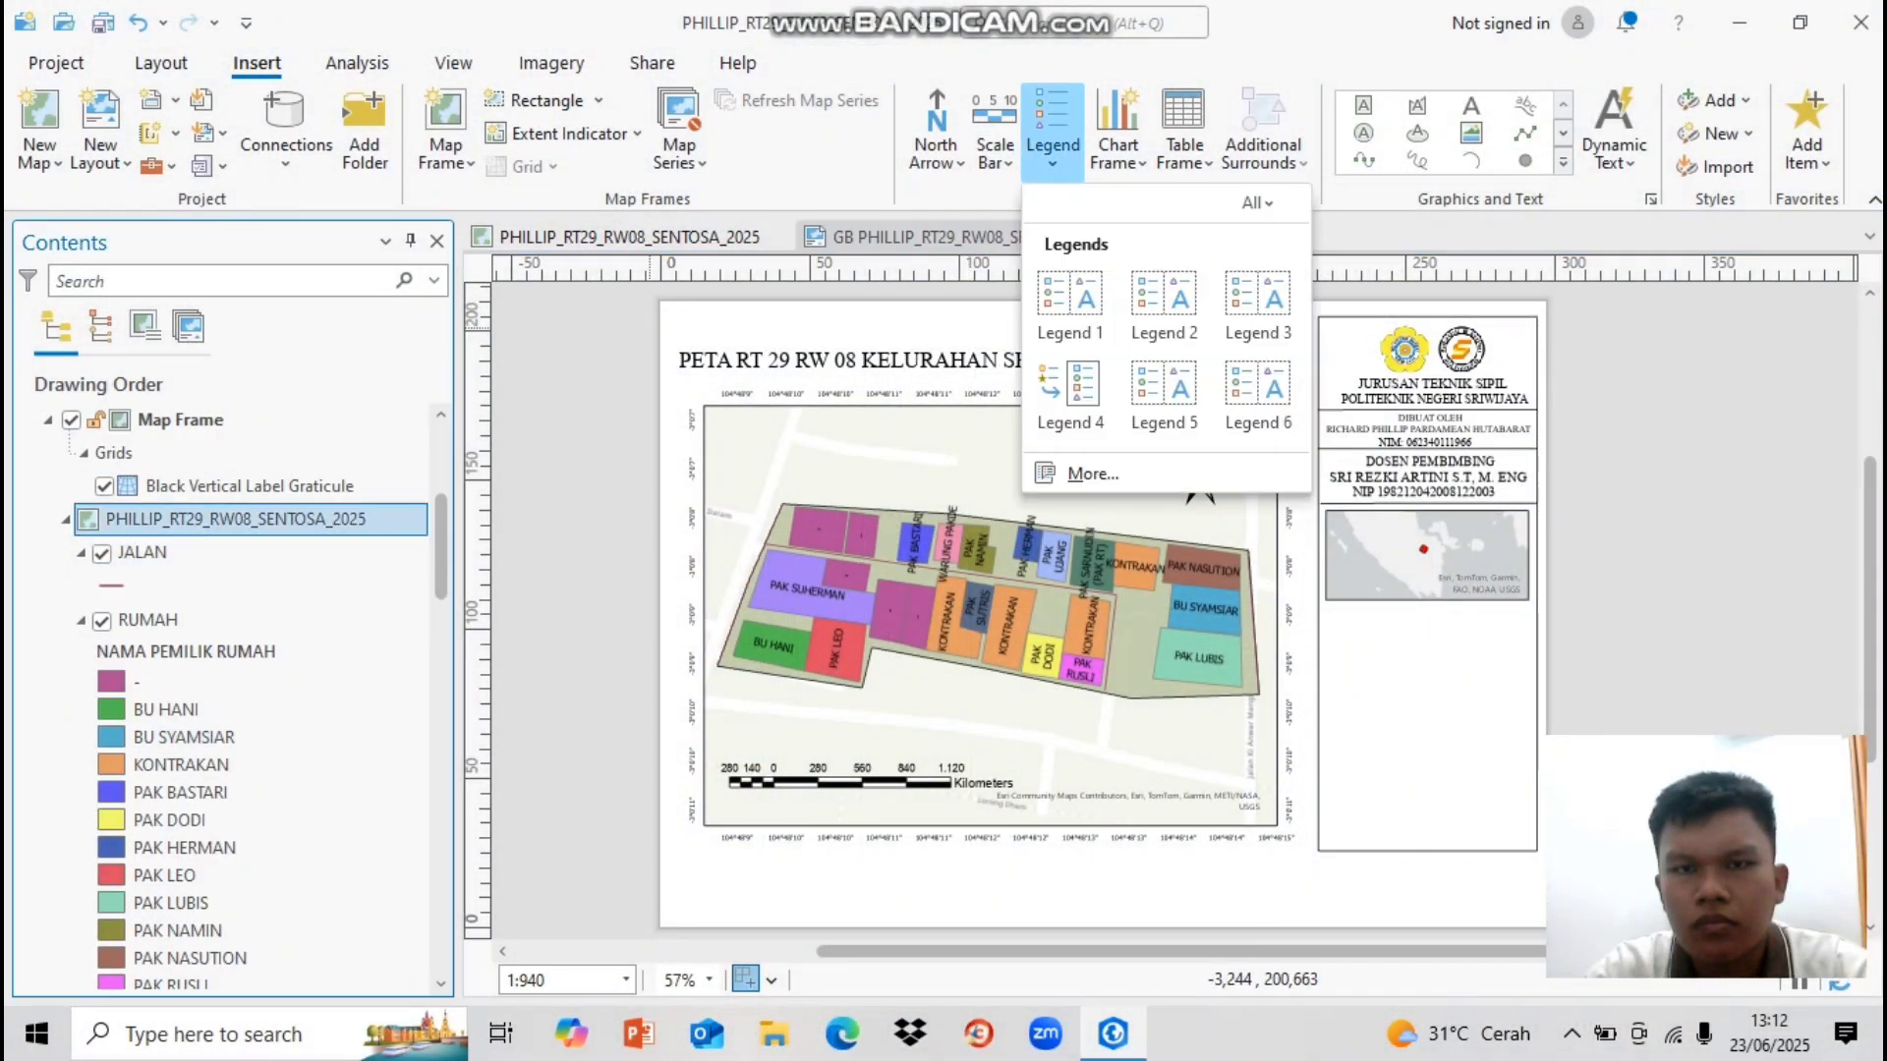
click(1069, 300)
drag(1328, 614, 1508, 808)
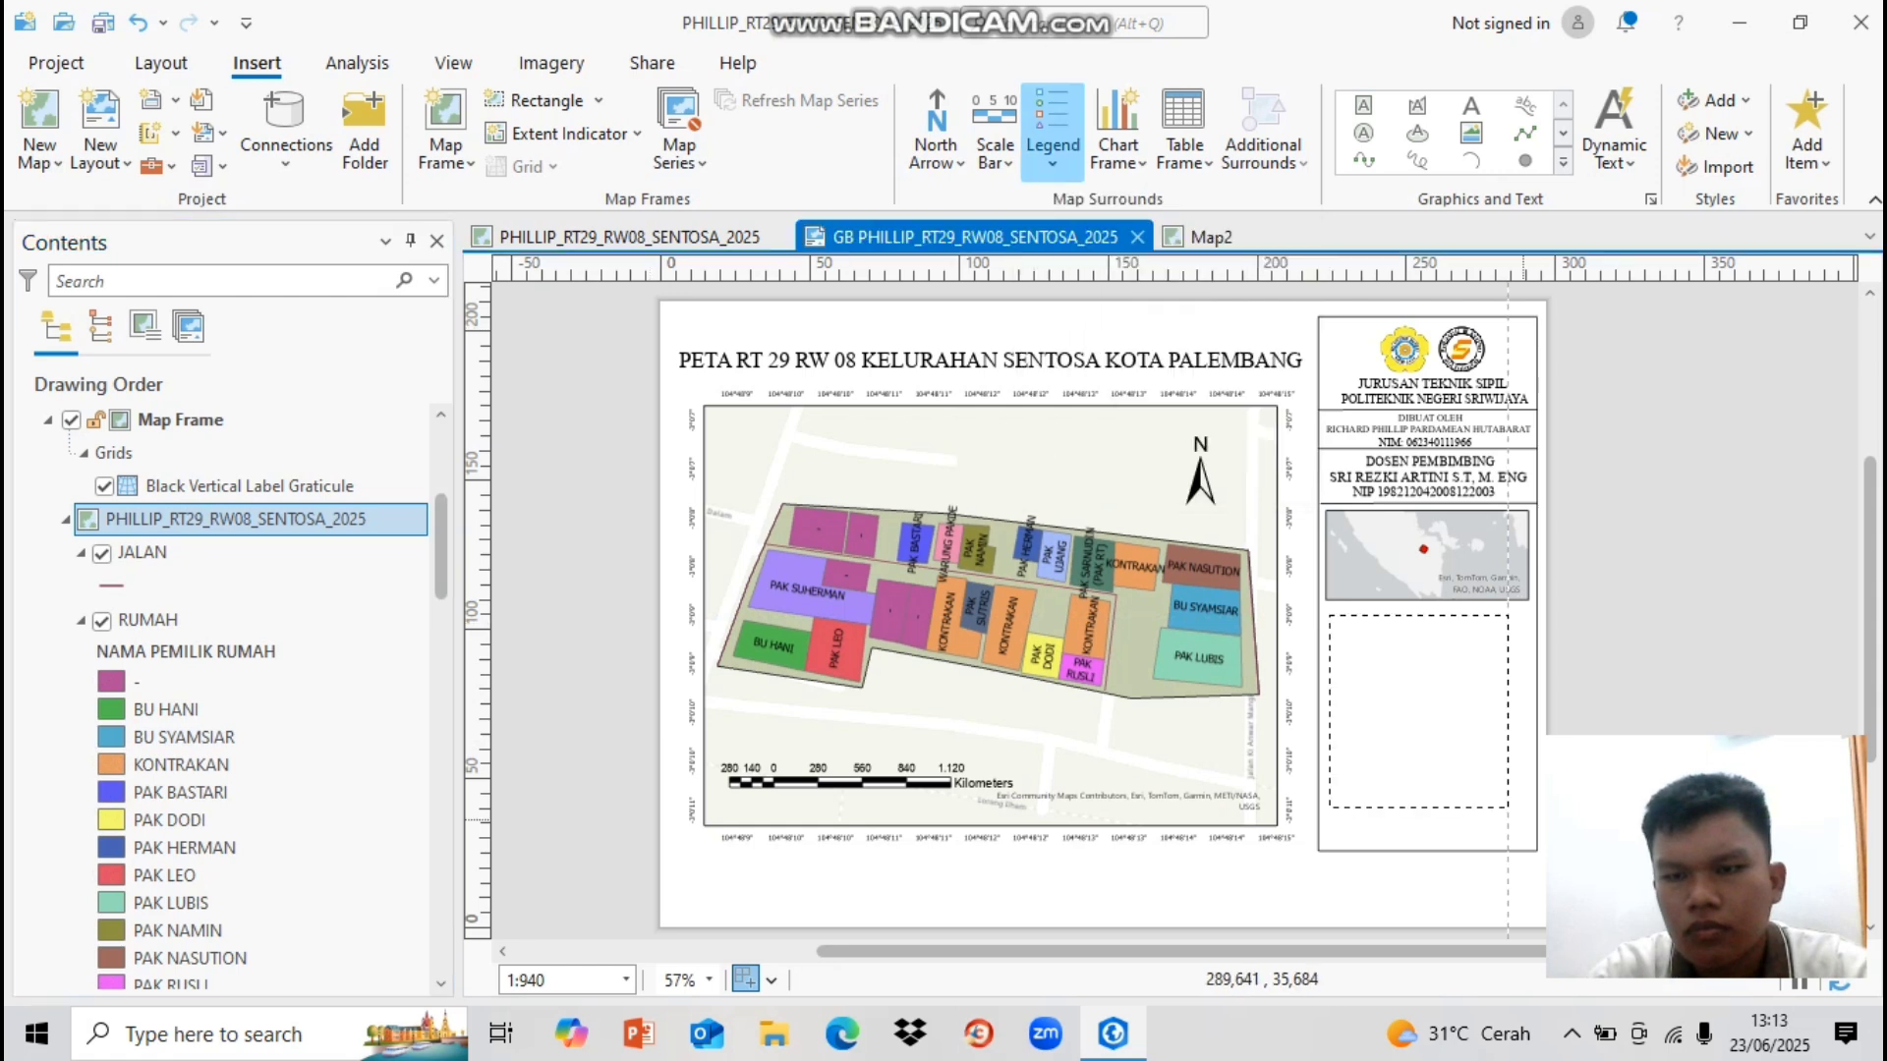
drag(1508, 808, 1491, 792)
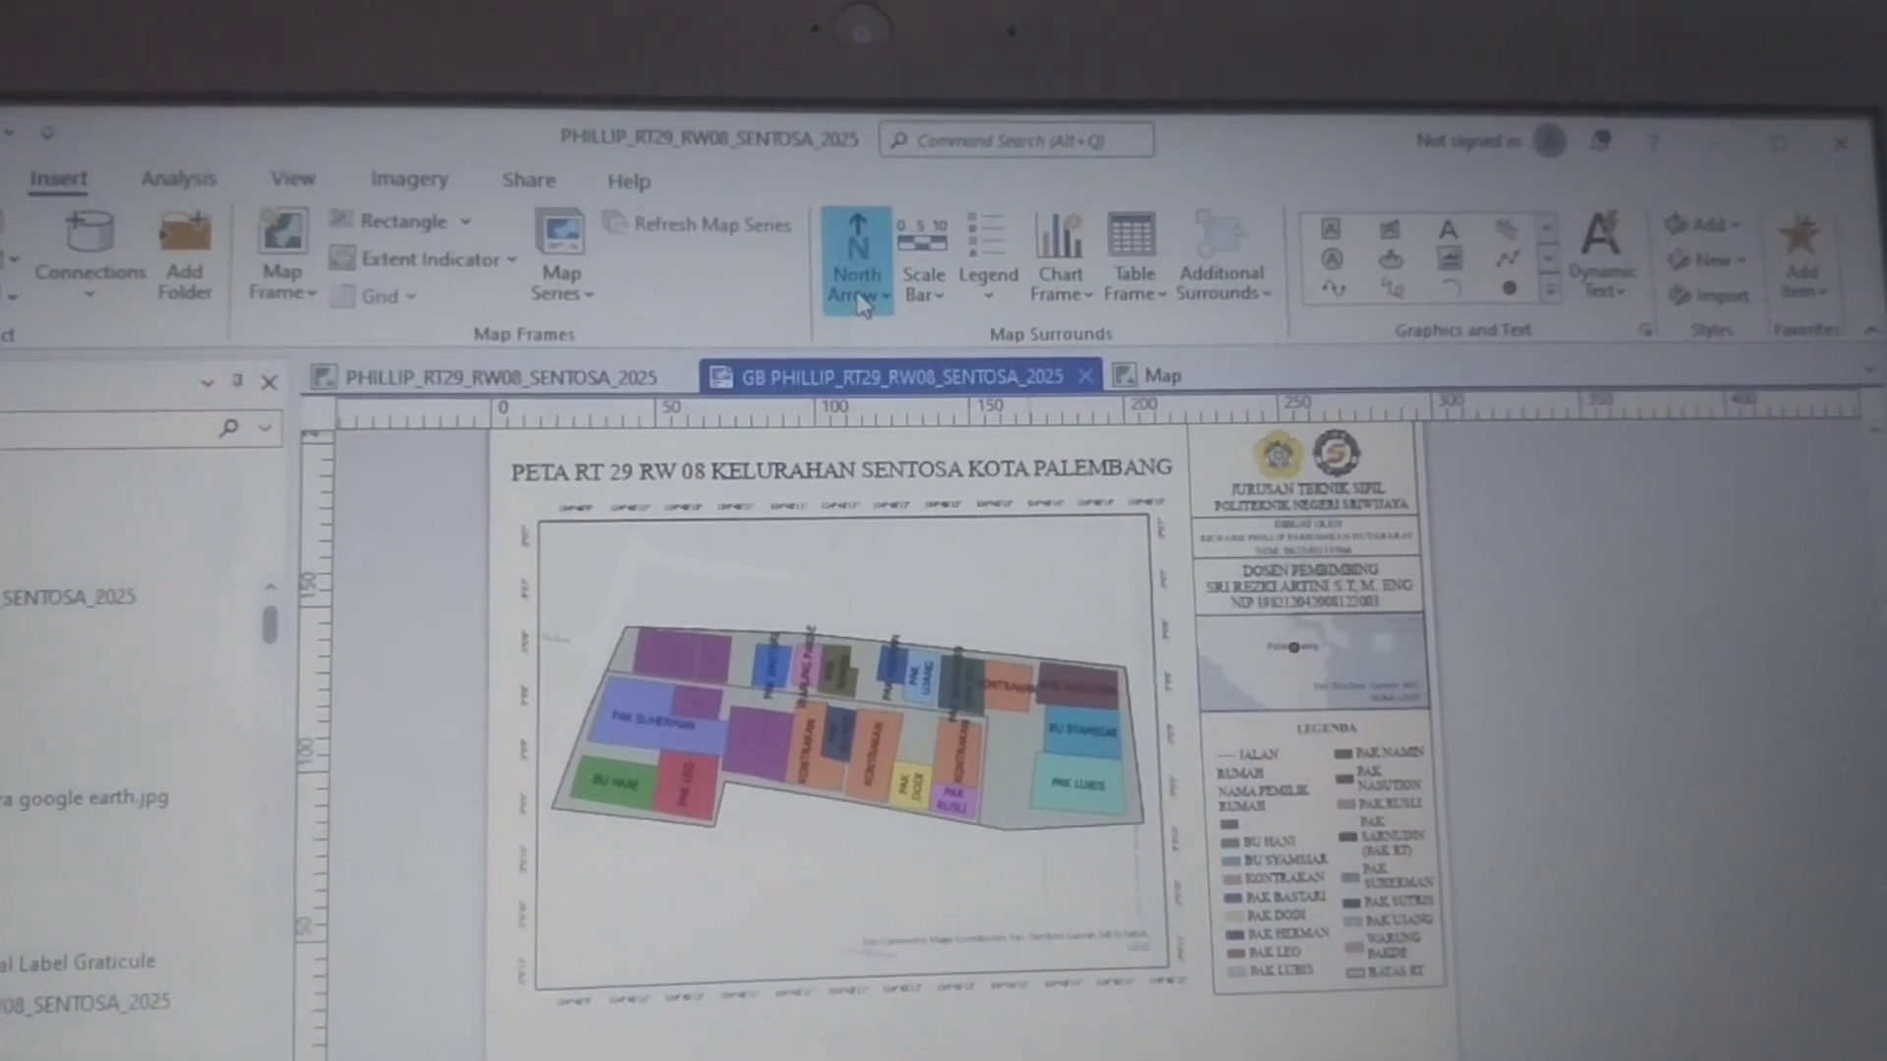
Step: Insert the second ArcGIS north arrow style in the upper-right corner of the main map frame
click(859, 296)
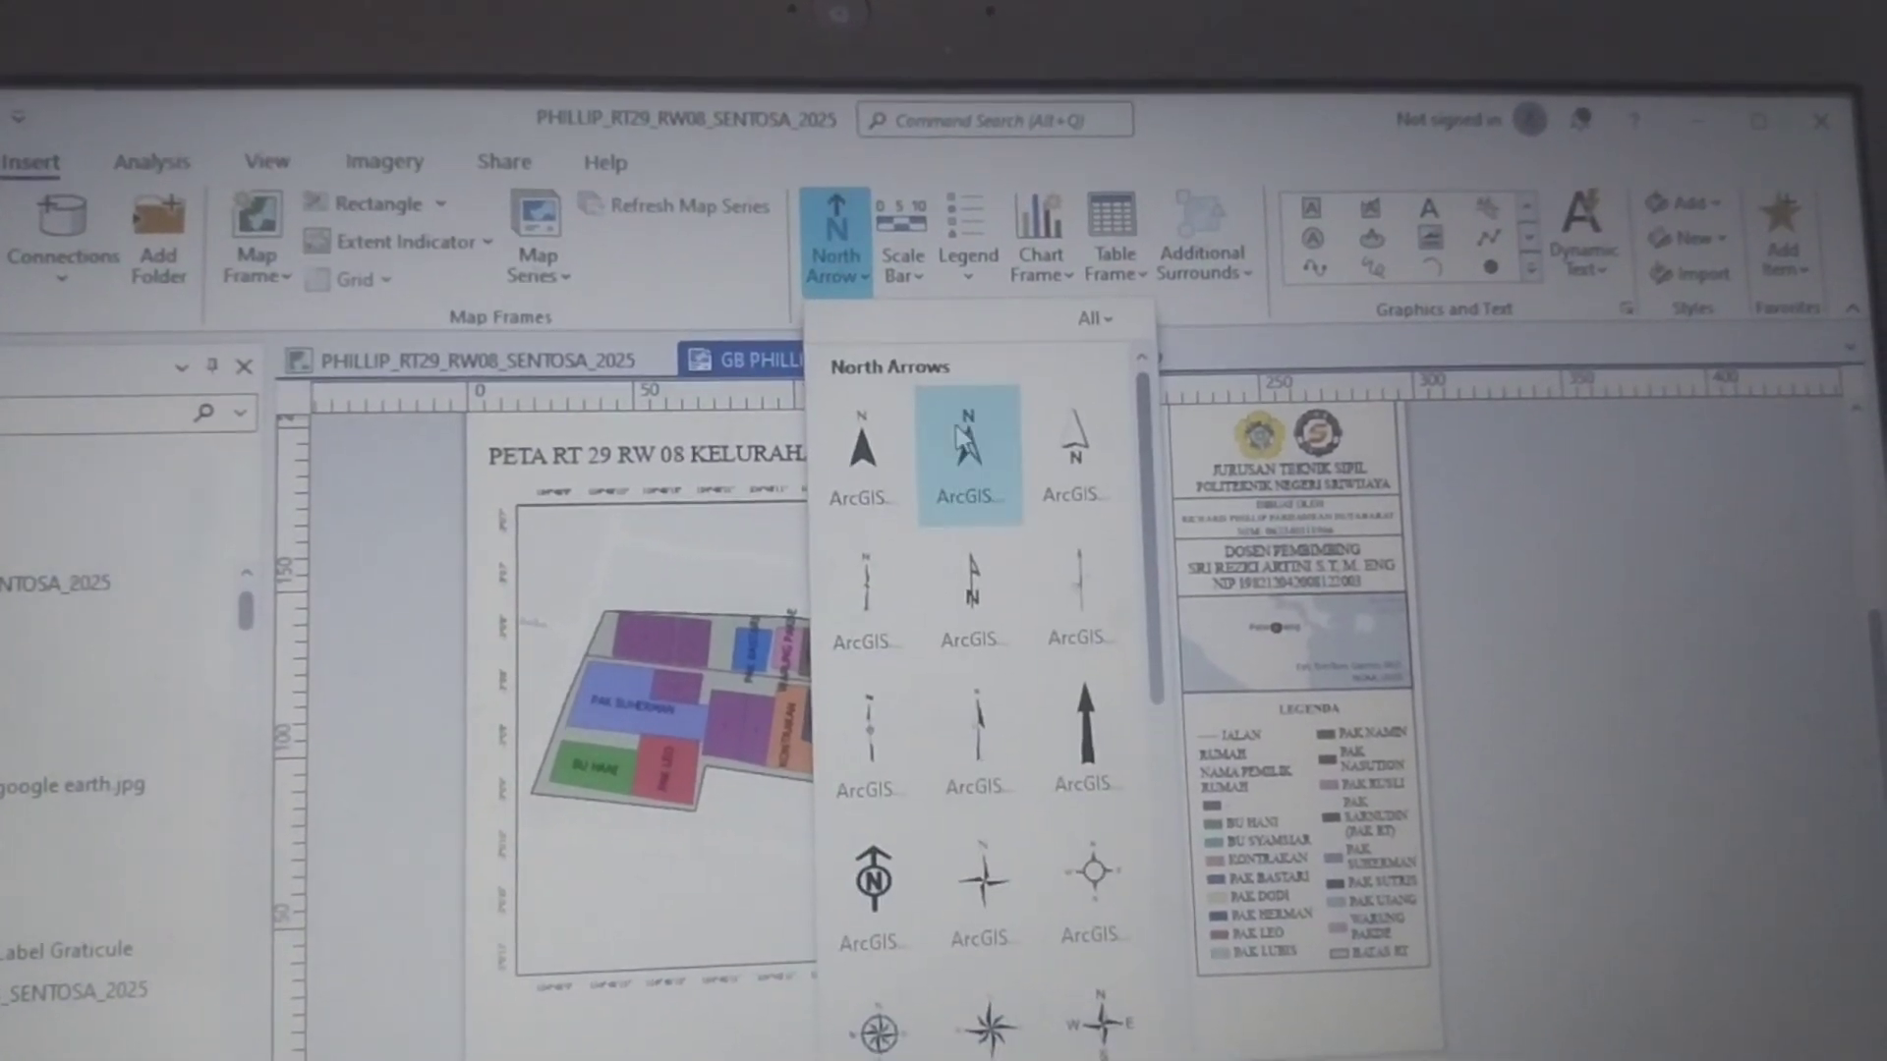
click(965, 444)
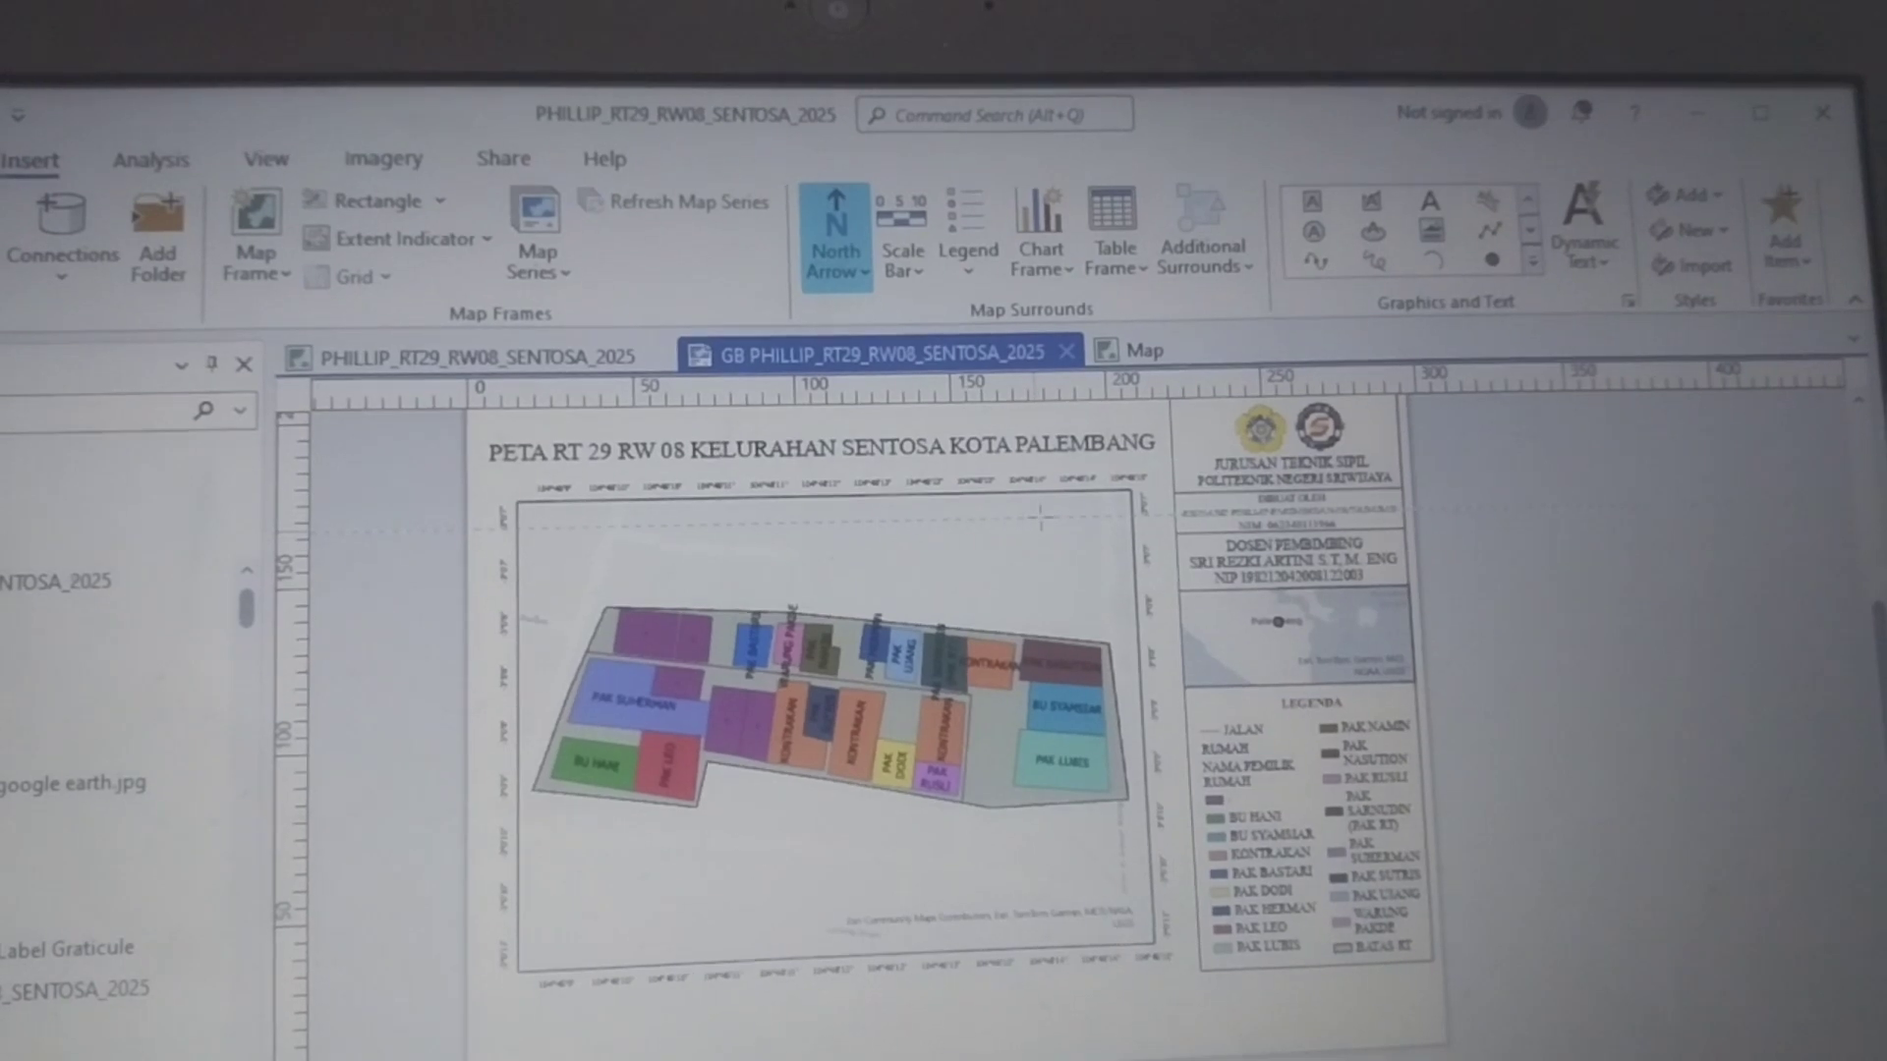
drag(1044, 514, 1060, 541)
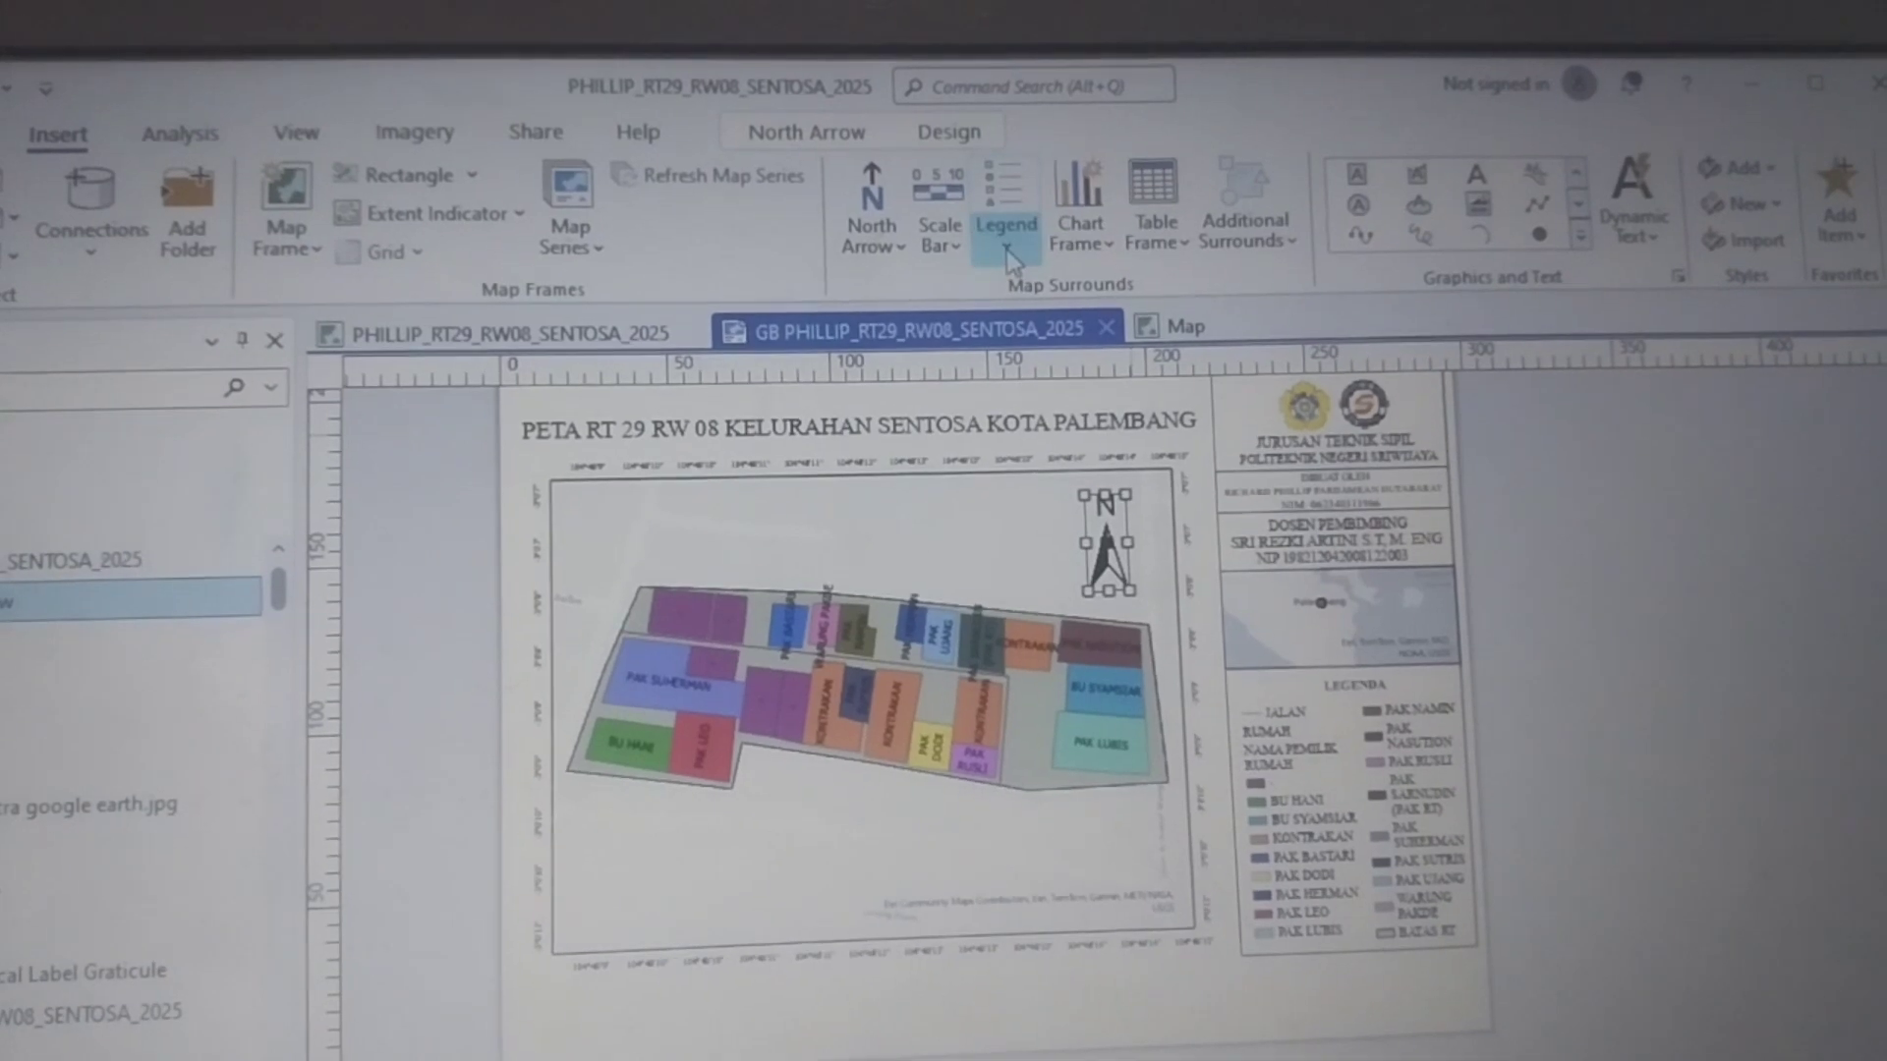
Step: Insert a metric Double Alternating Scale Bar in kilometers in the lower-left corner of the main map frame
click(956, 246)
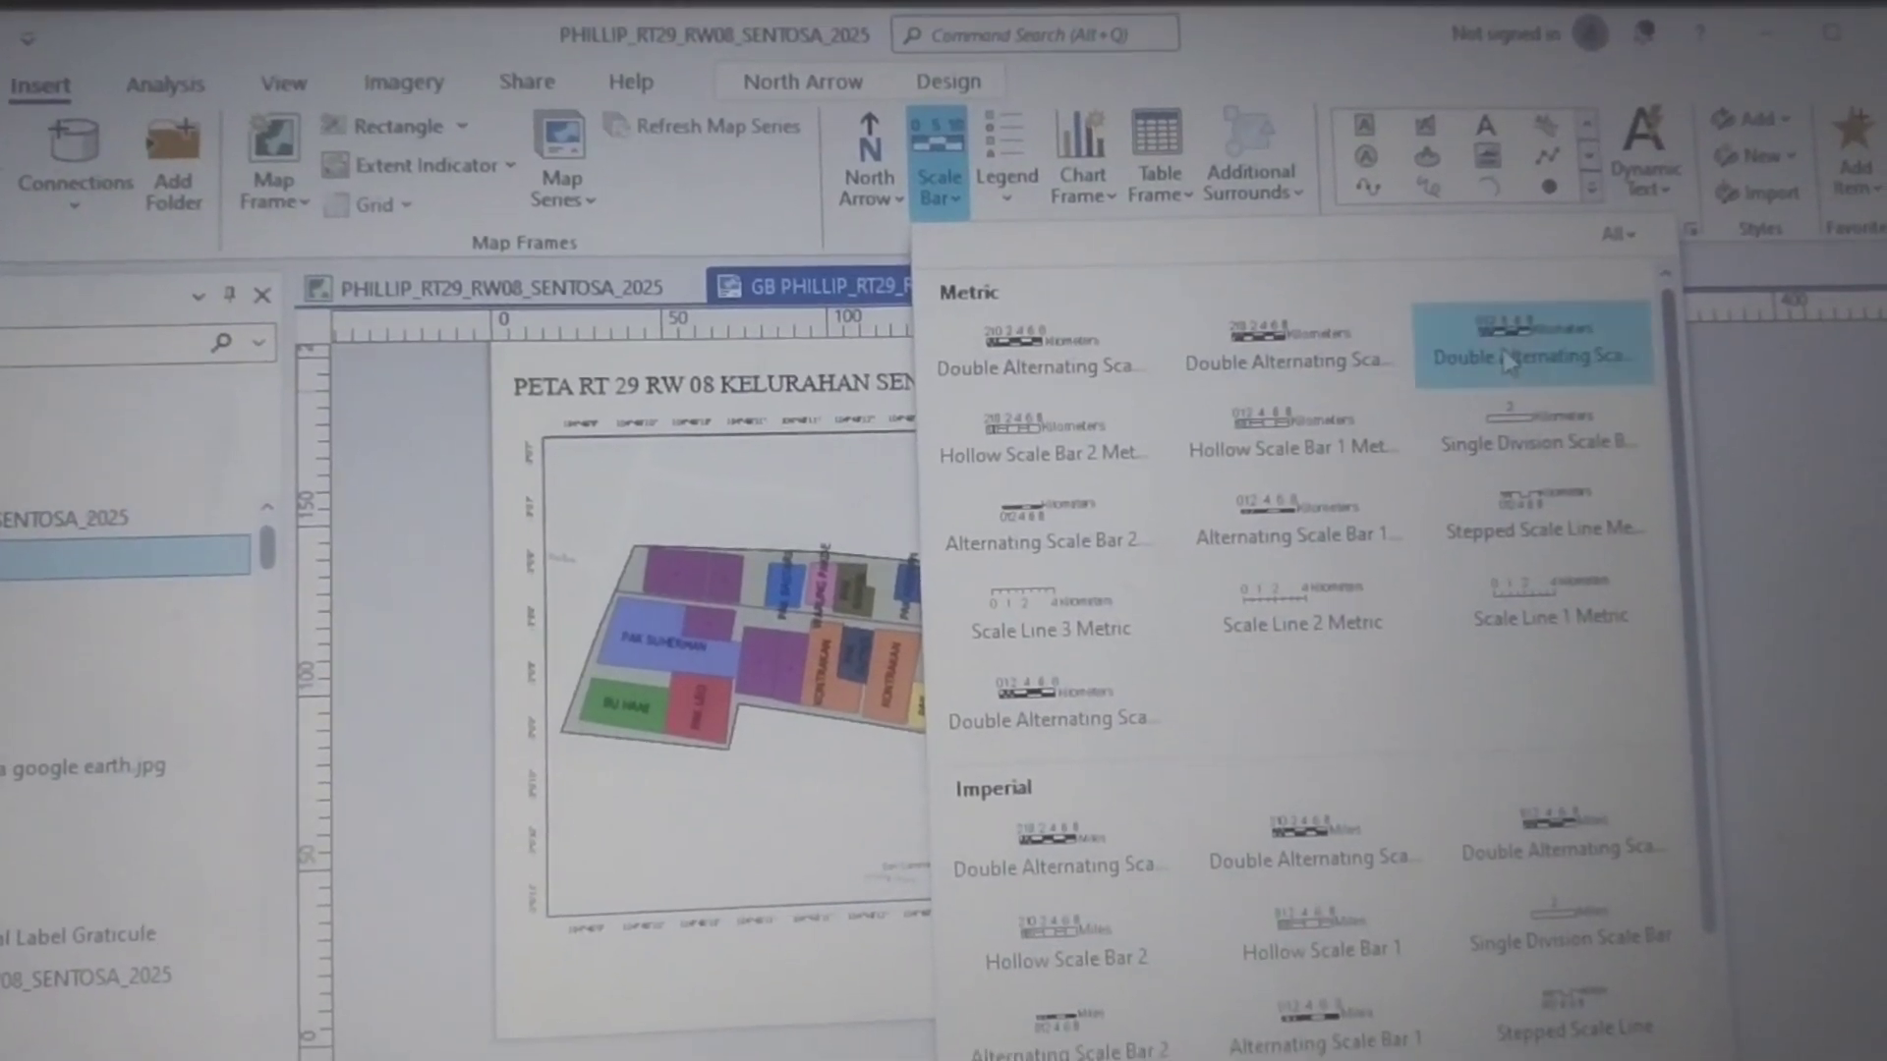
click(1538, 364)
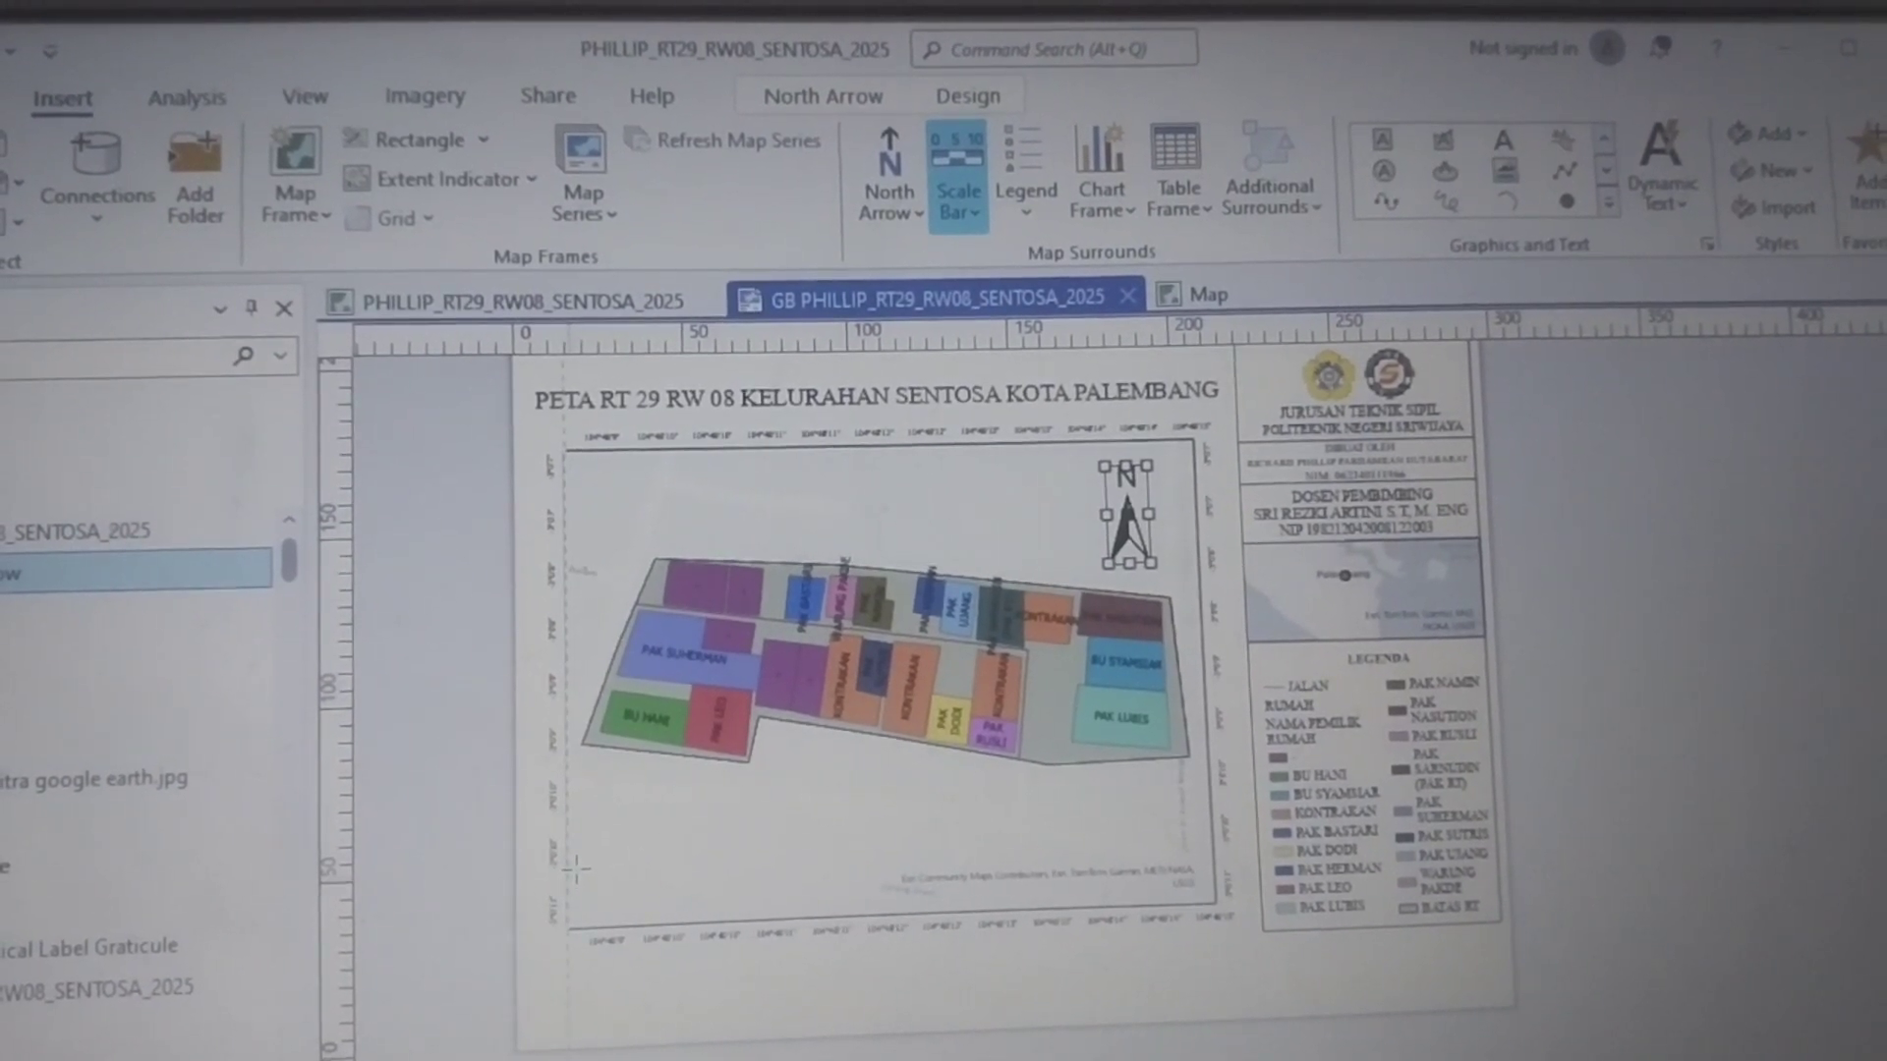
drag(595, 874, 873, 897)
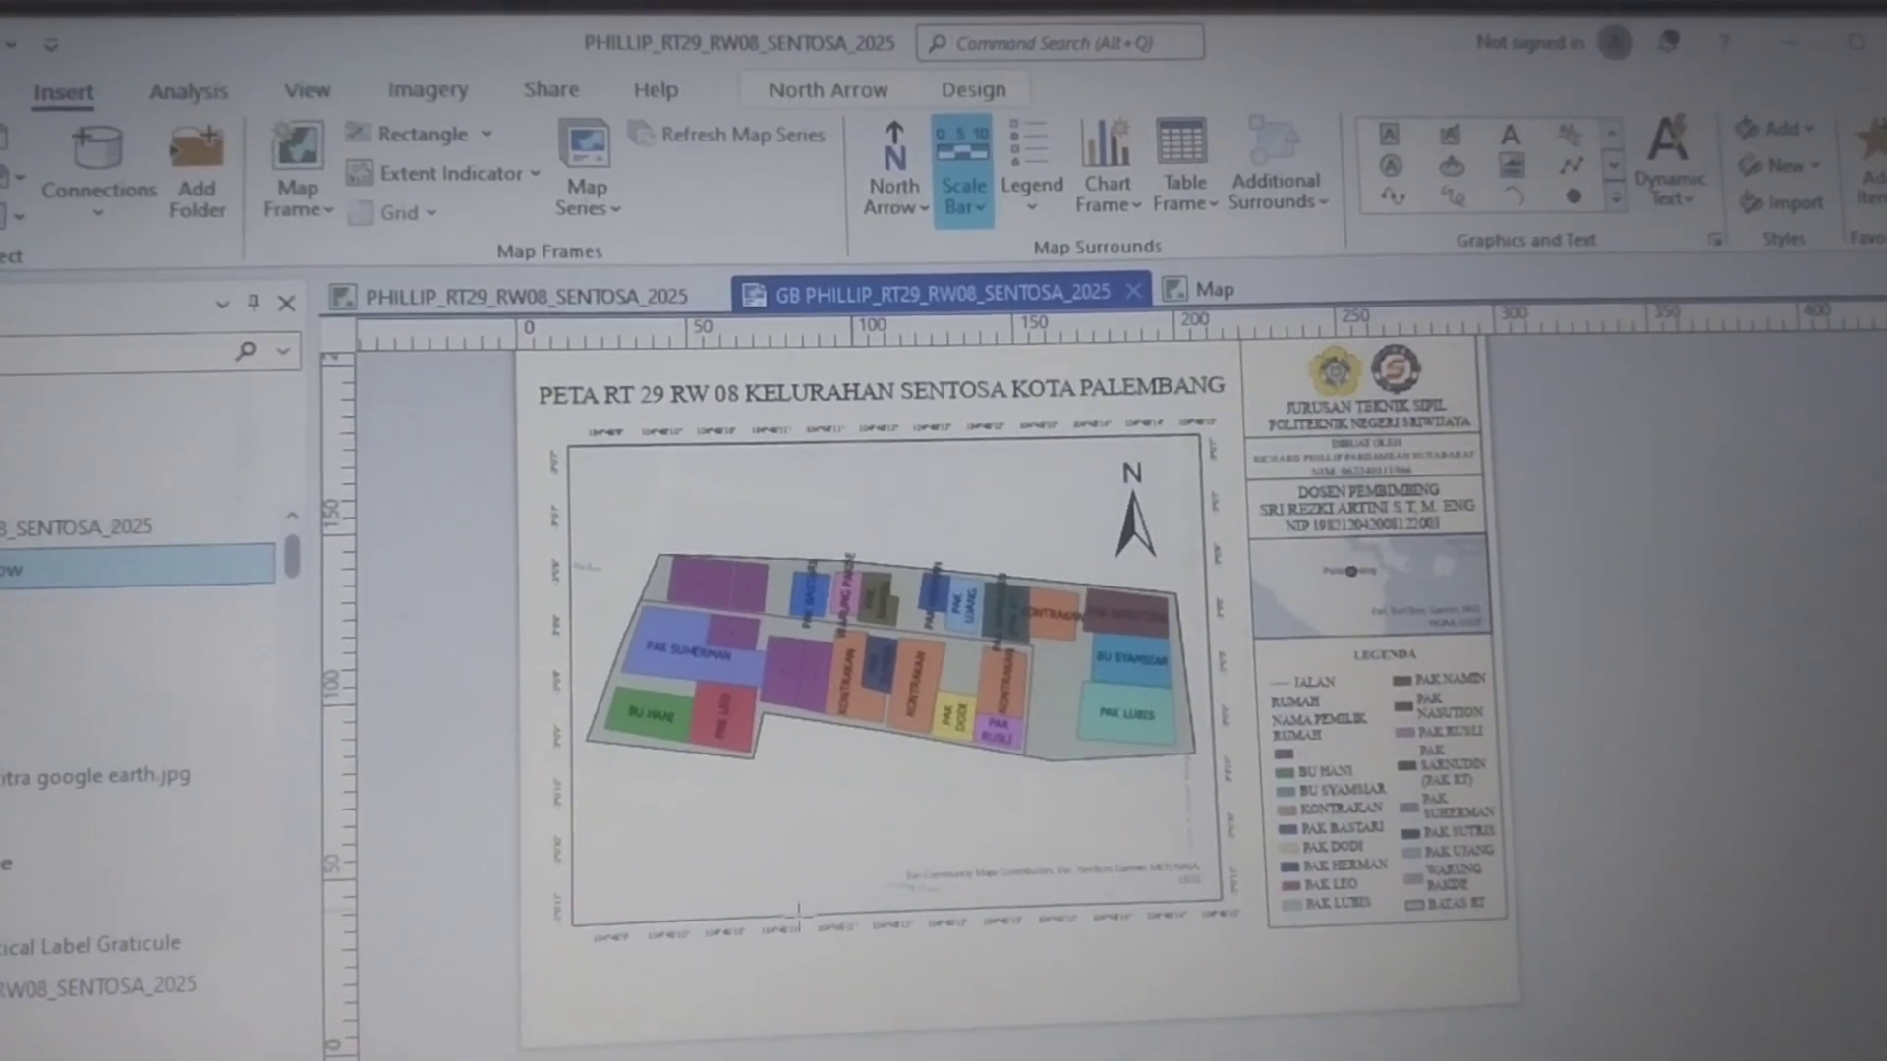
scroll(755, 887, up, 2)
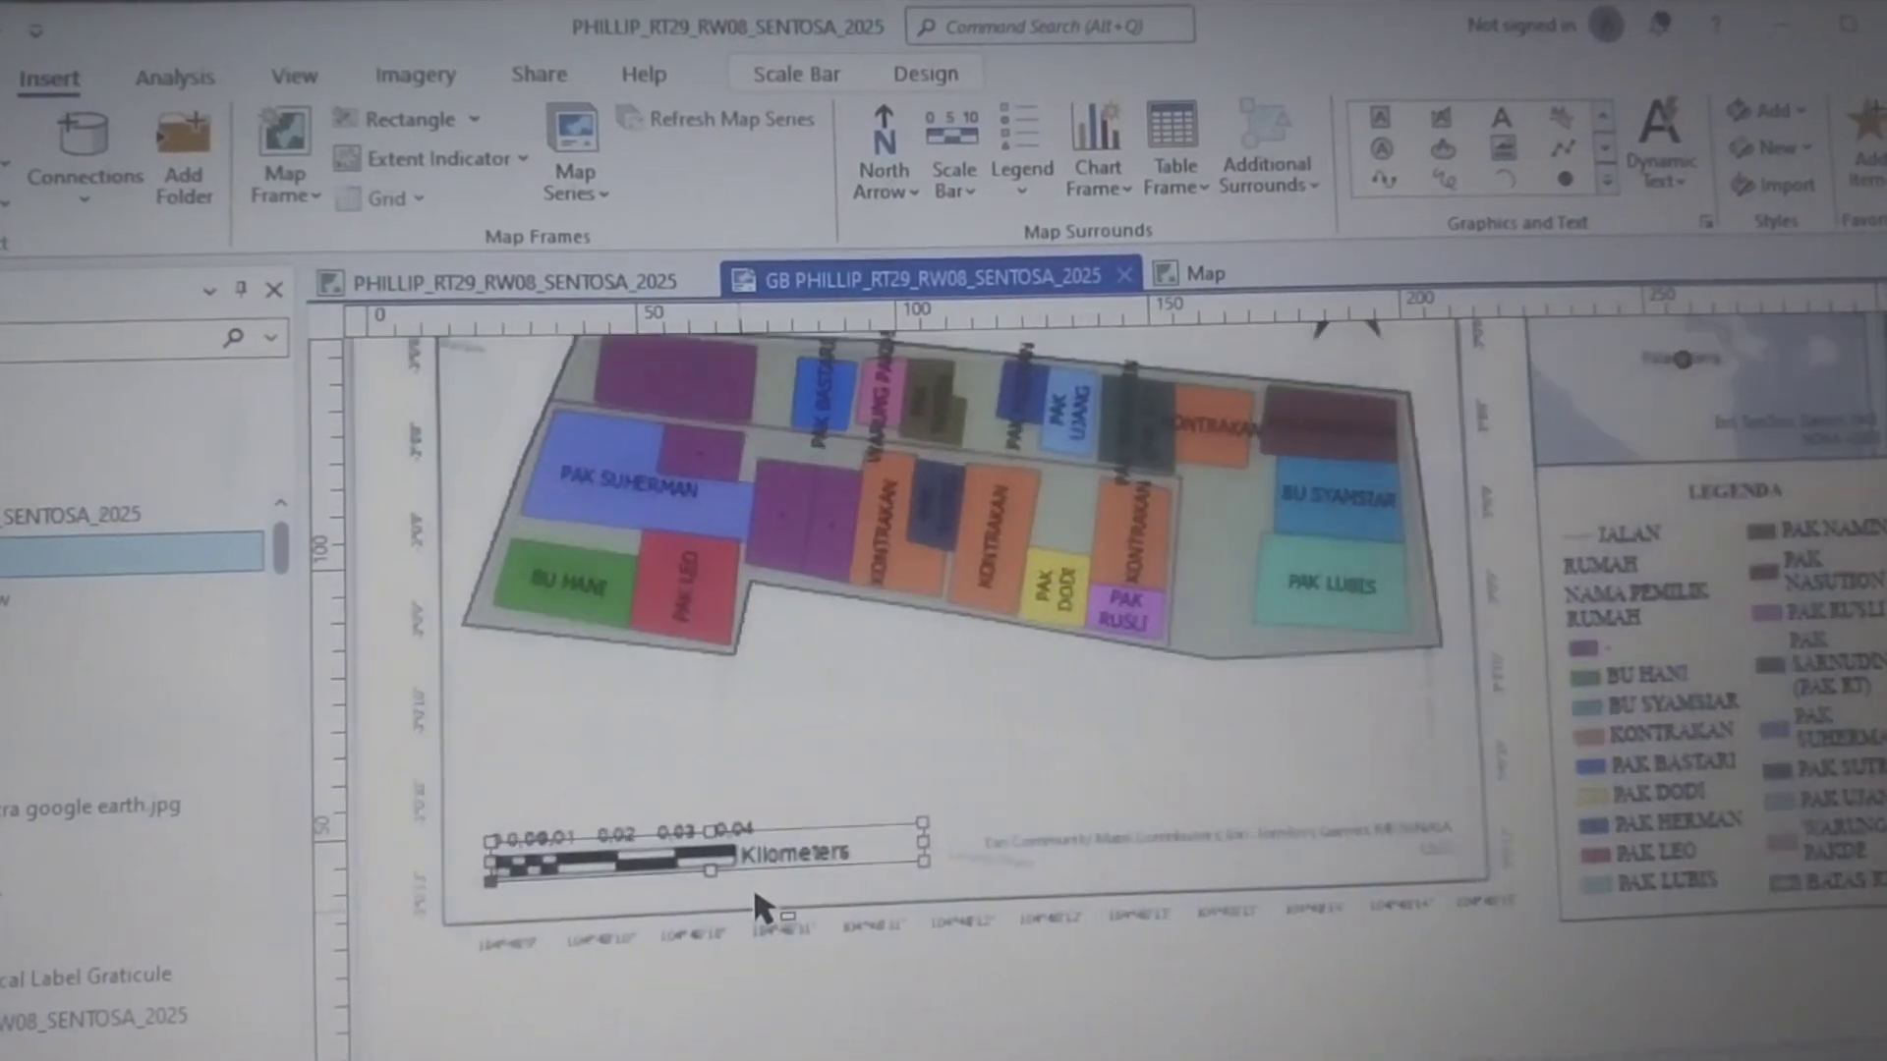
scroll(752, 885, down, 4)
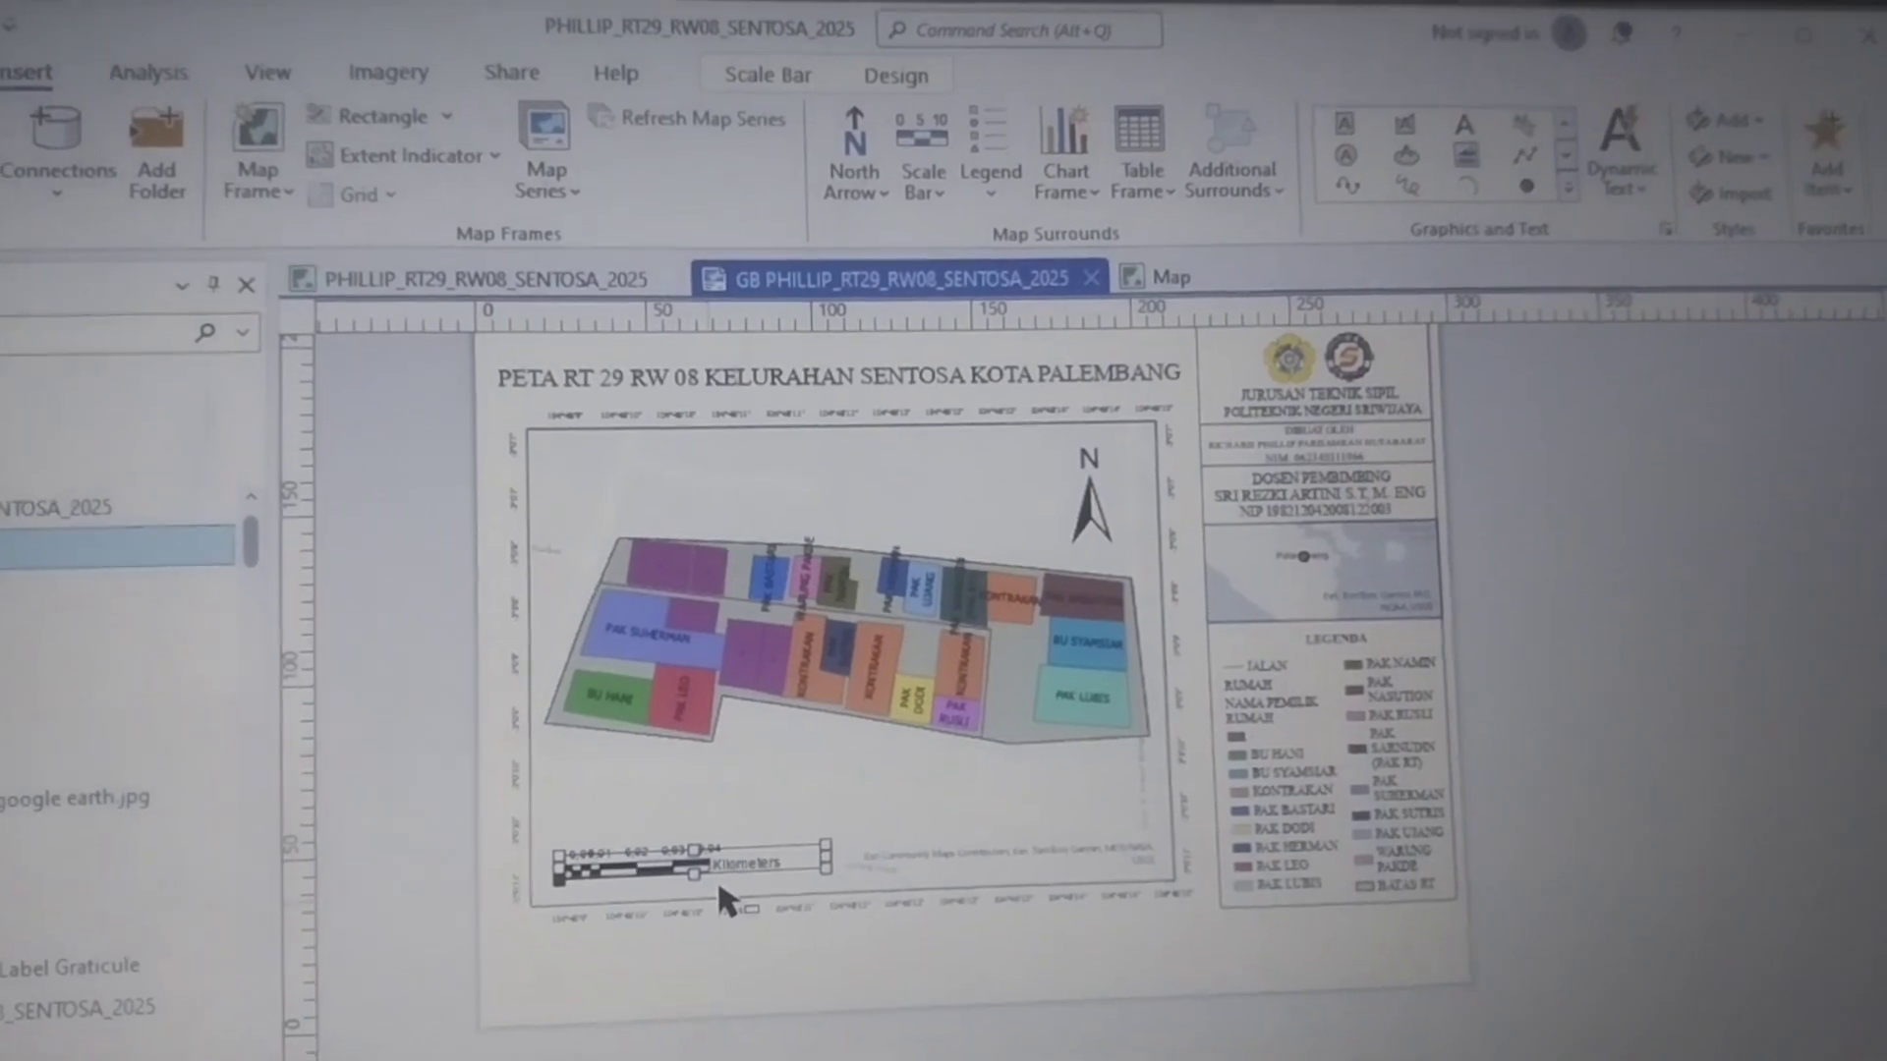